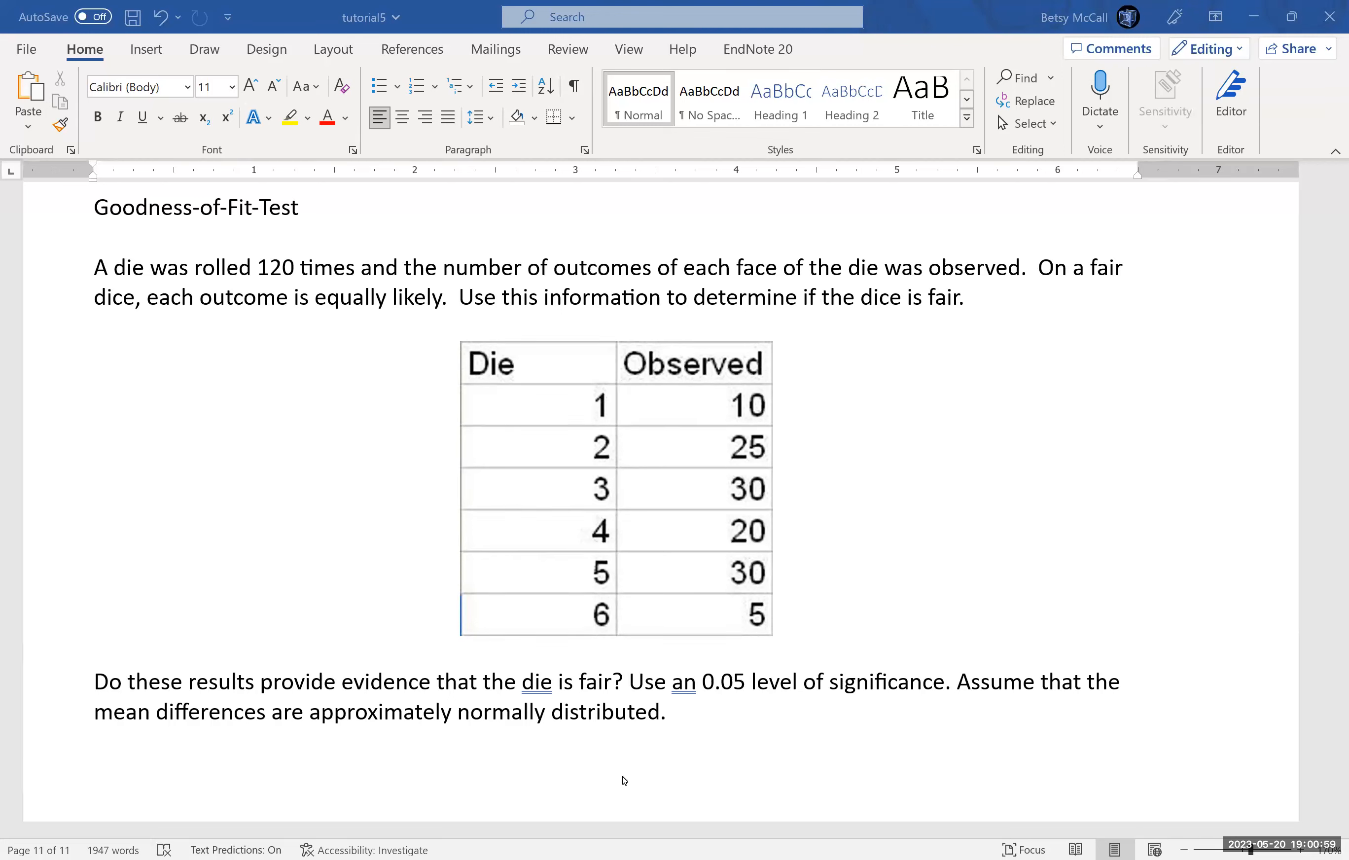
# Step: Insert an equation below the question stating the null hypothesis "H_0: the dice is fair: the distribution is uniform"
pyautogui.click(608, 779)
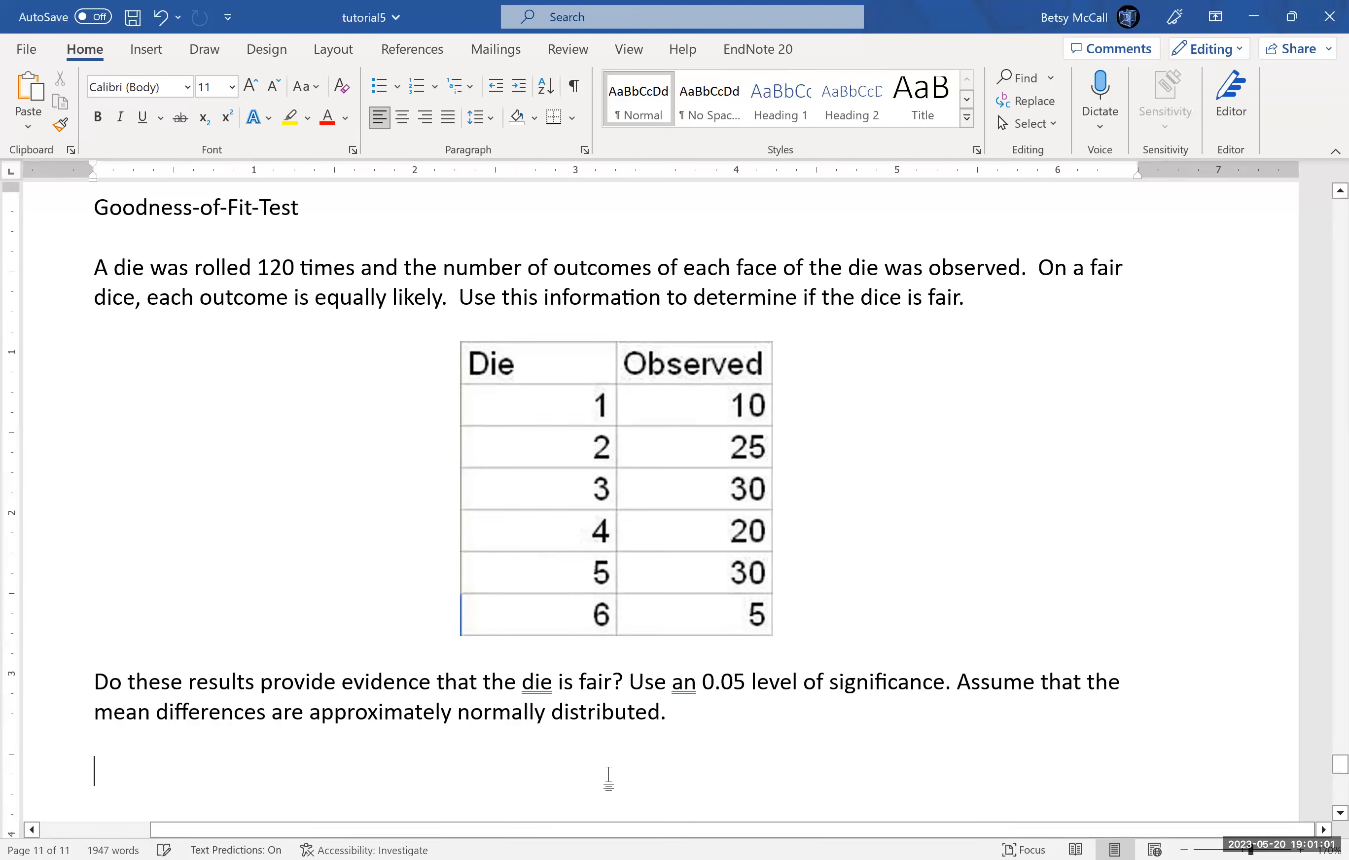
pyautogui.hotkey('alt', '=')
pyautogui.write('H')
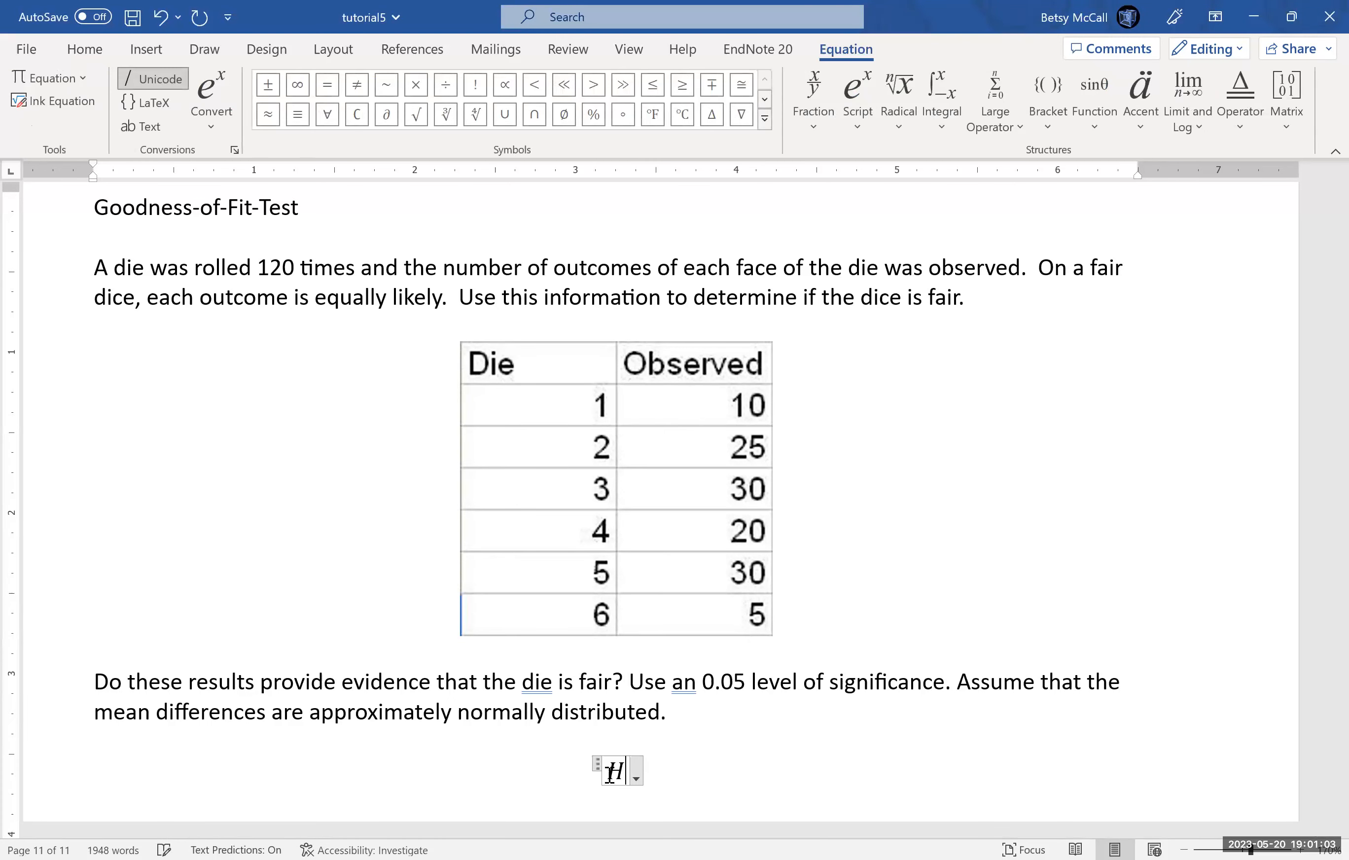
pyautogui.write('_0')
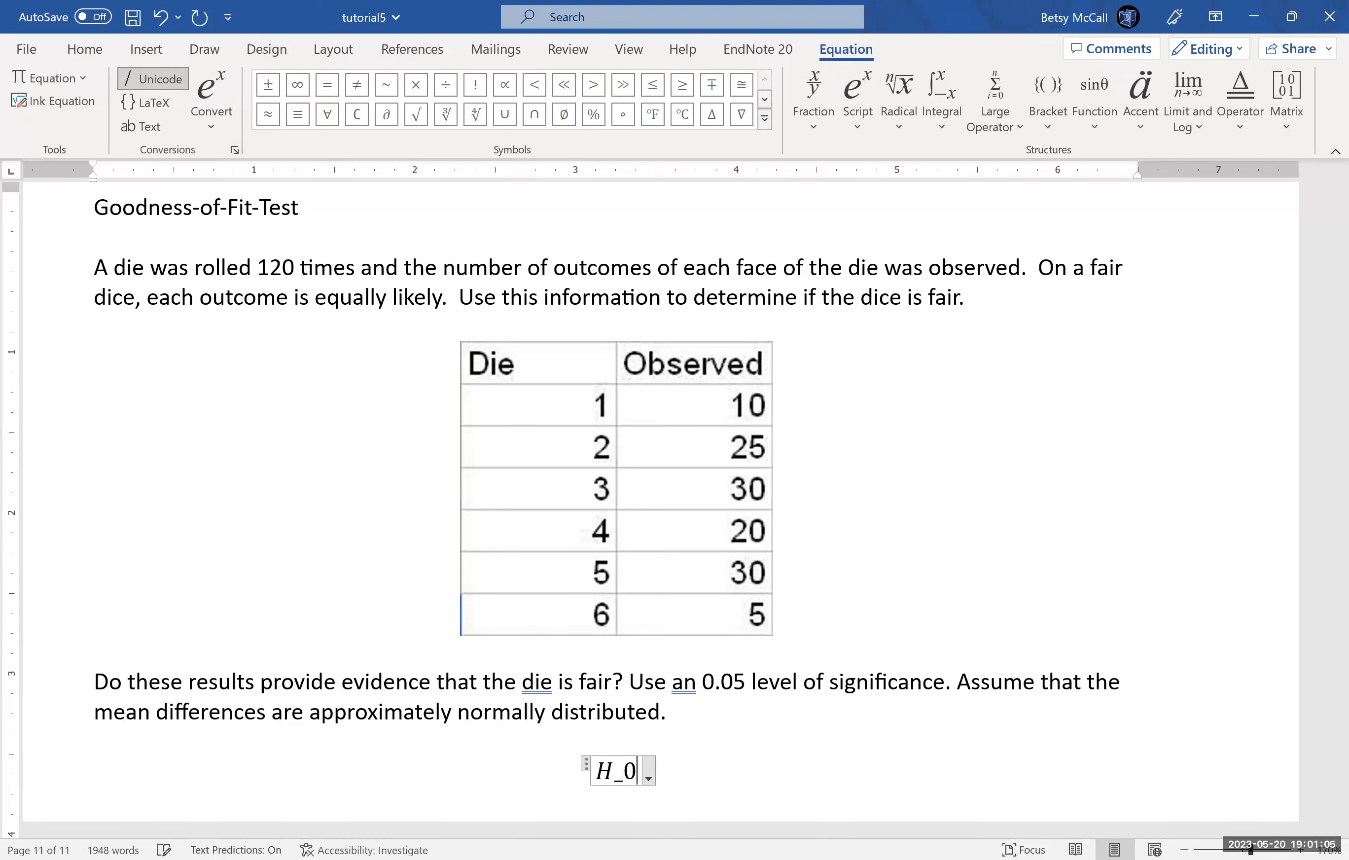
pyautogui.write(' :')
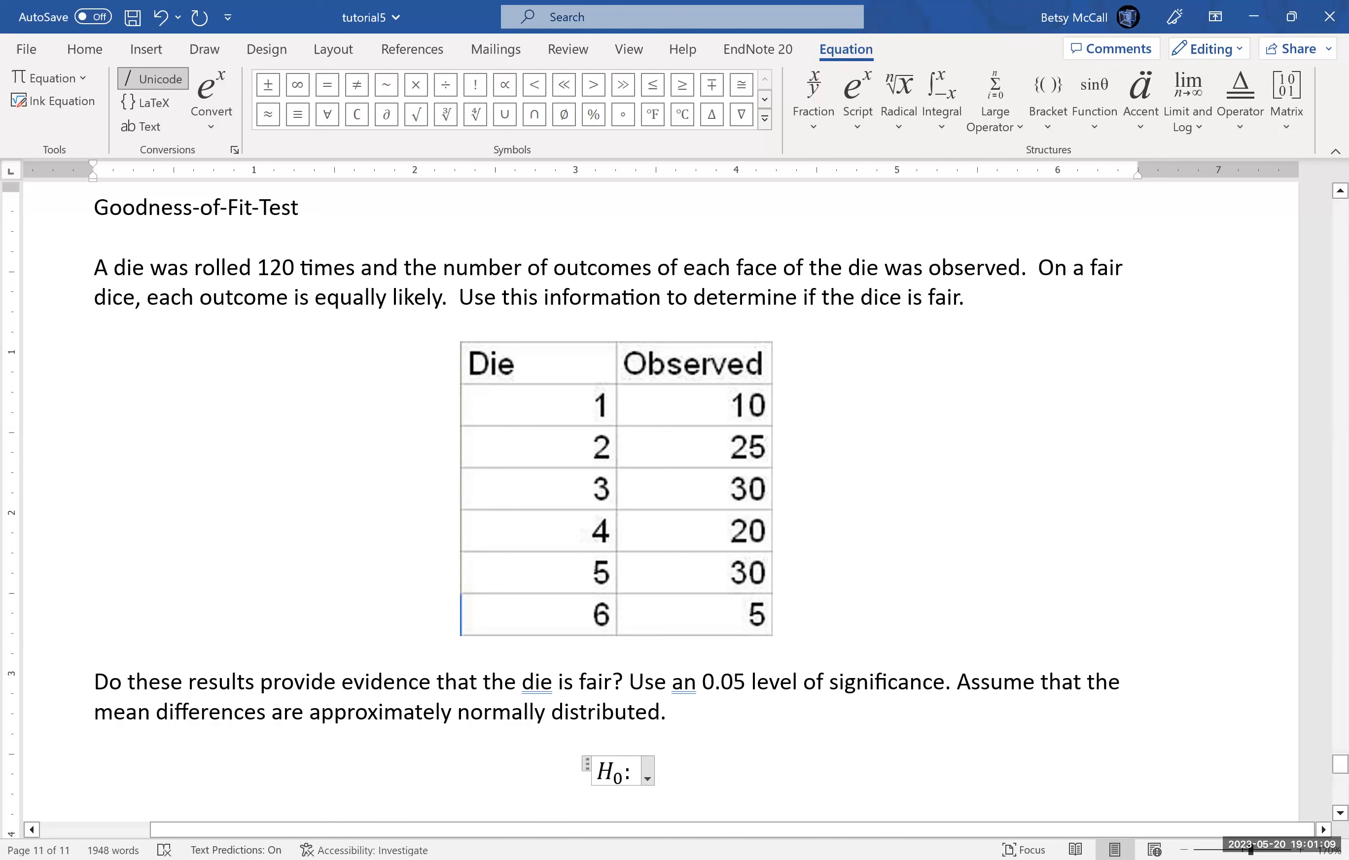
pyautogui.write(' the dice')
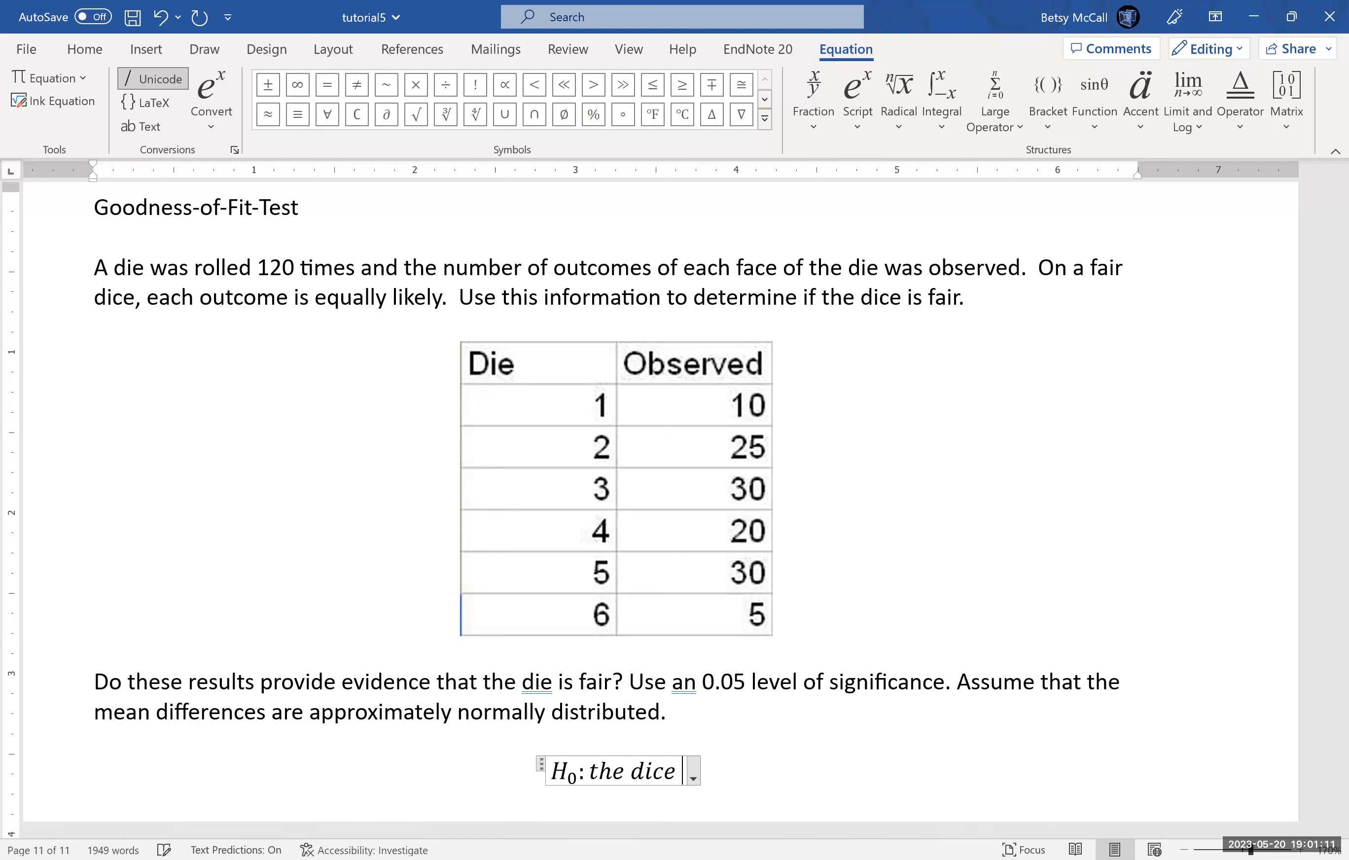
pyautogui.write(' is fair')
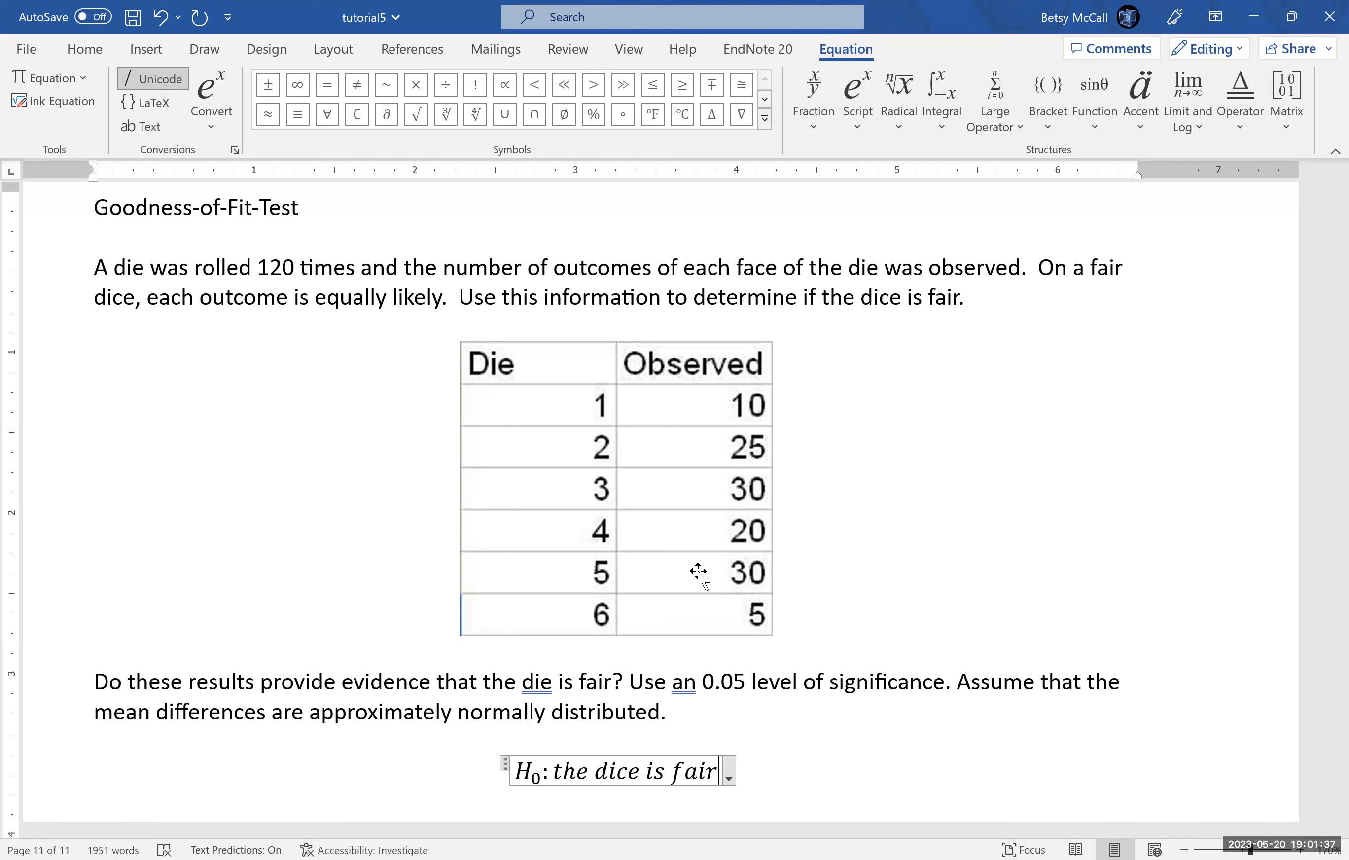
pyautogui.write(': the distribution is unif')
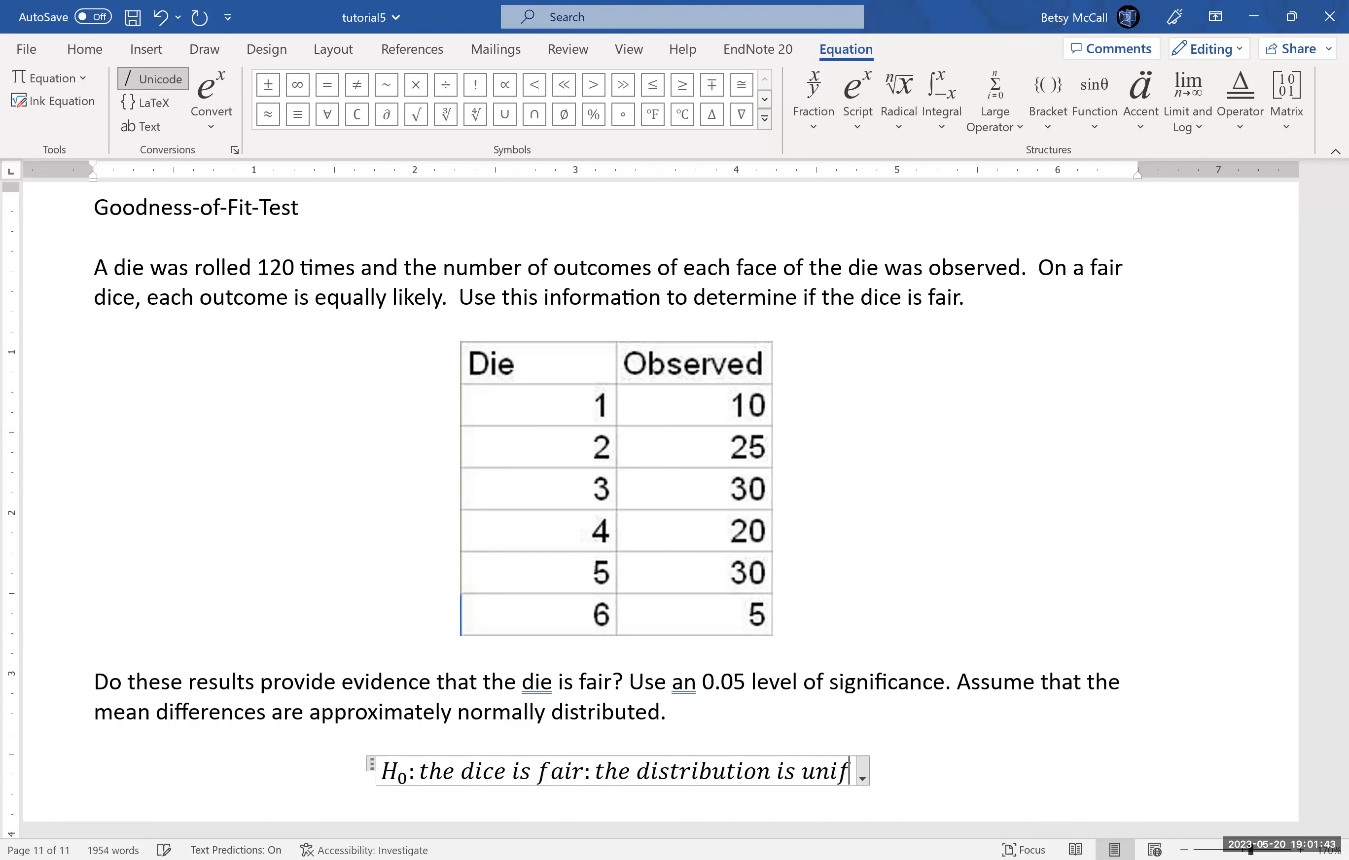
pyautogui.write('orm')
# Step: Start a second equation on the line below the null hypothesis, reading "H_a: the"
pyautogui.press('Return')
pyautogui.write('H_a')
pyautogui.press('BackSpace')
pyautogui.press('BackSpace')
pyautogui.press('BackSpace')
pyautogui.hotkey('alt', '=')
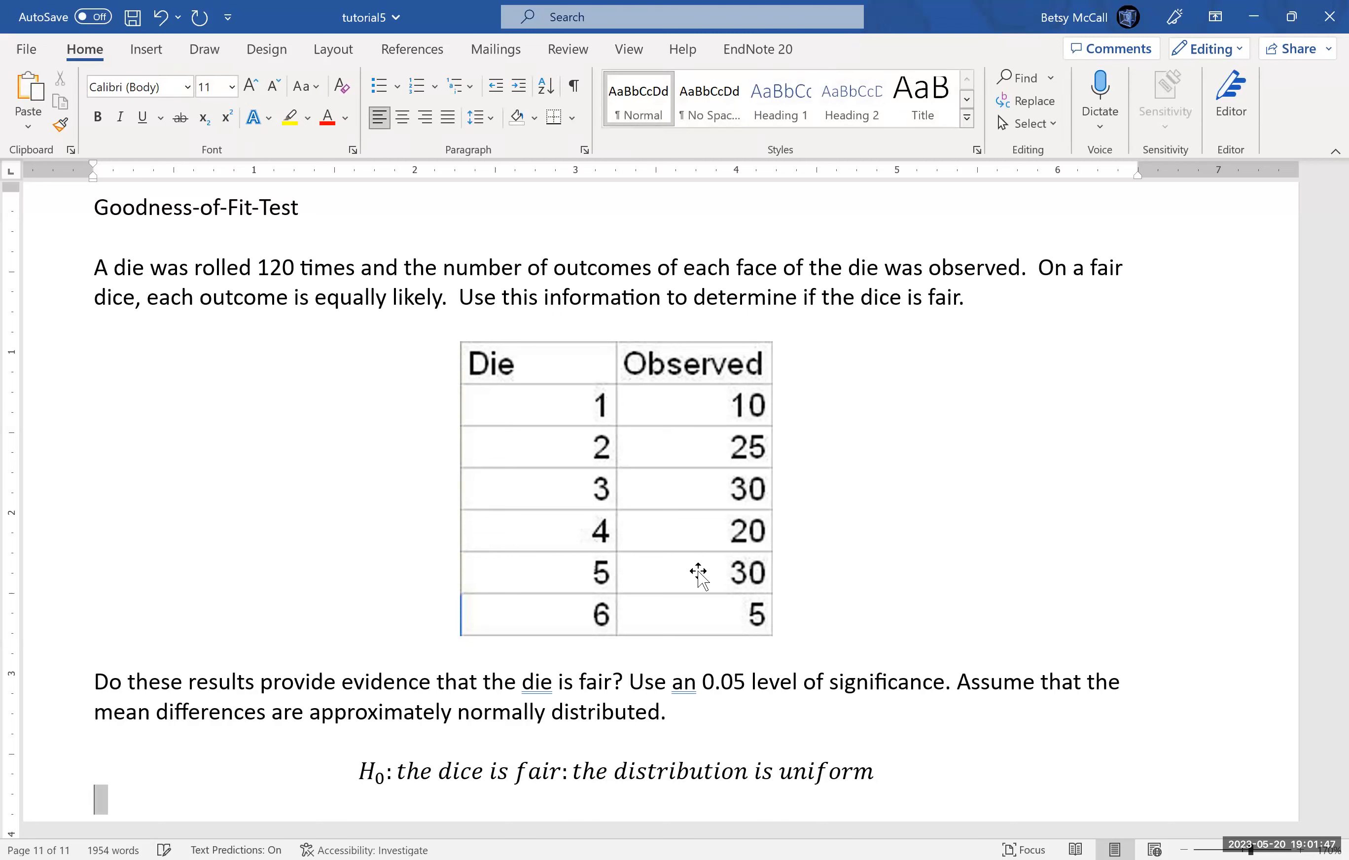
pyautogui.write('H_a:')
pyautogui.write(' this')
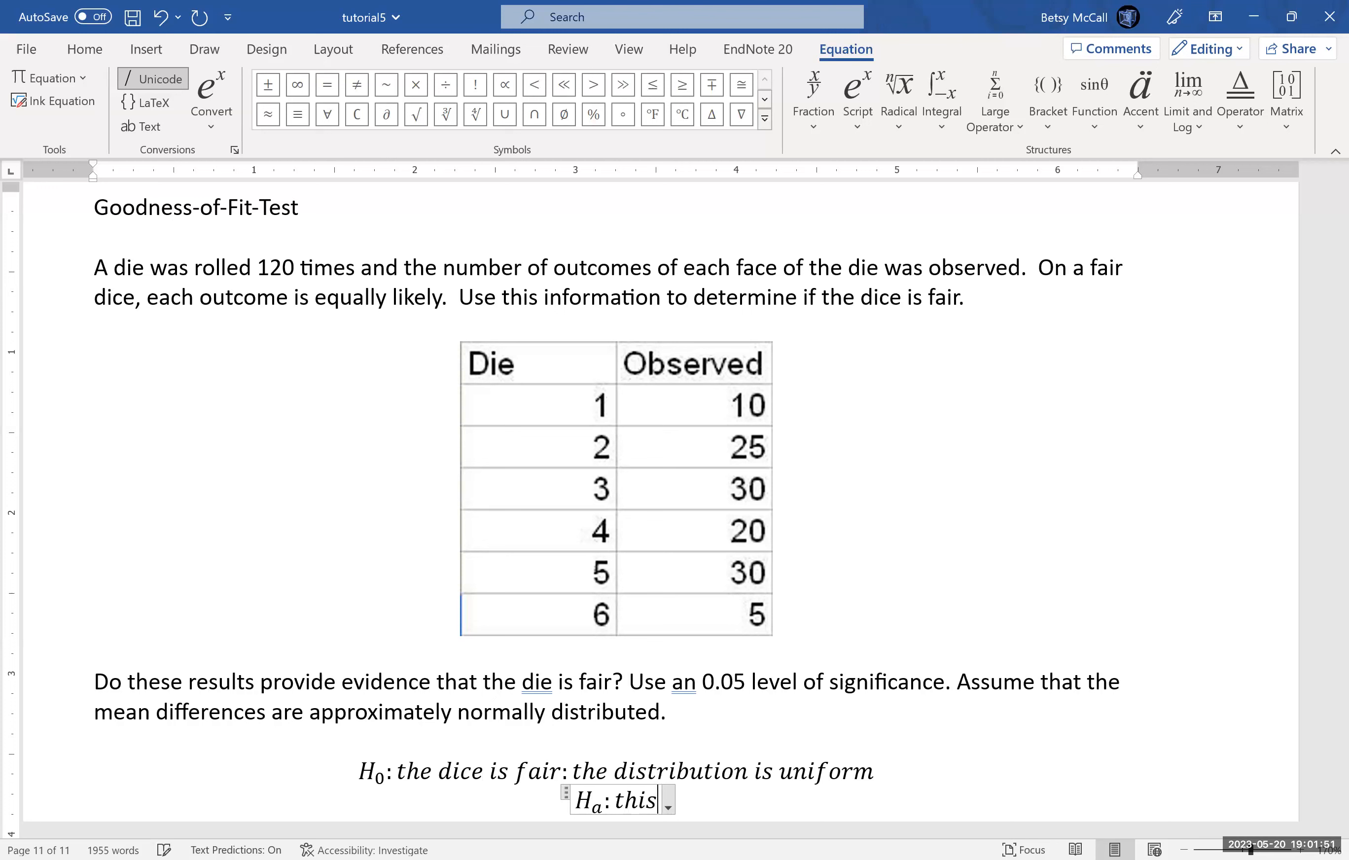
pyautogui.press('BackSpace')
pyautogui.press('BackSpace')
pyautogui.write('e')
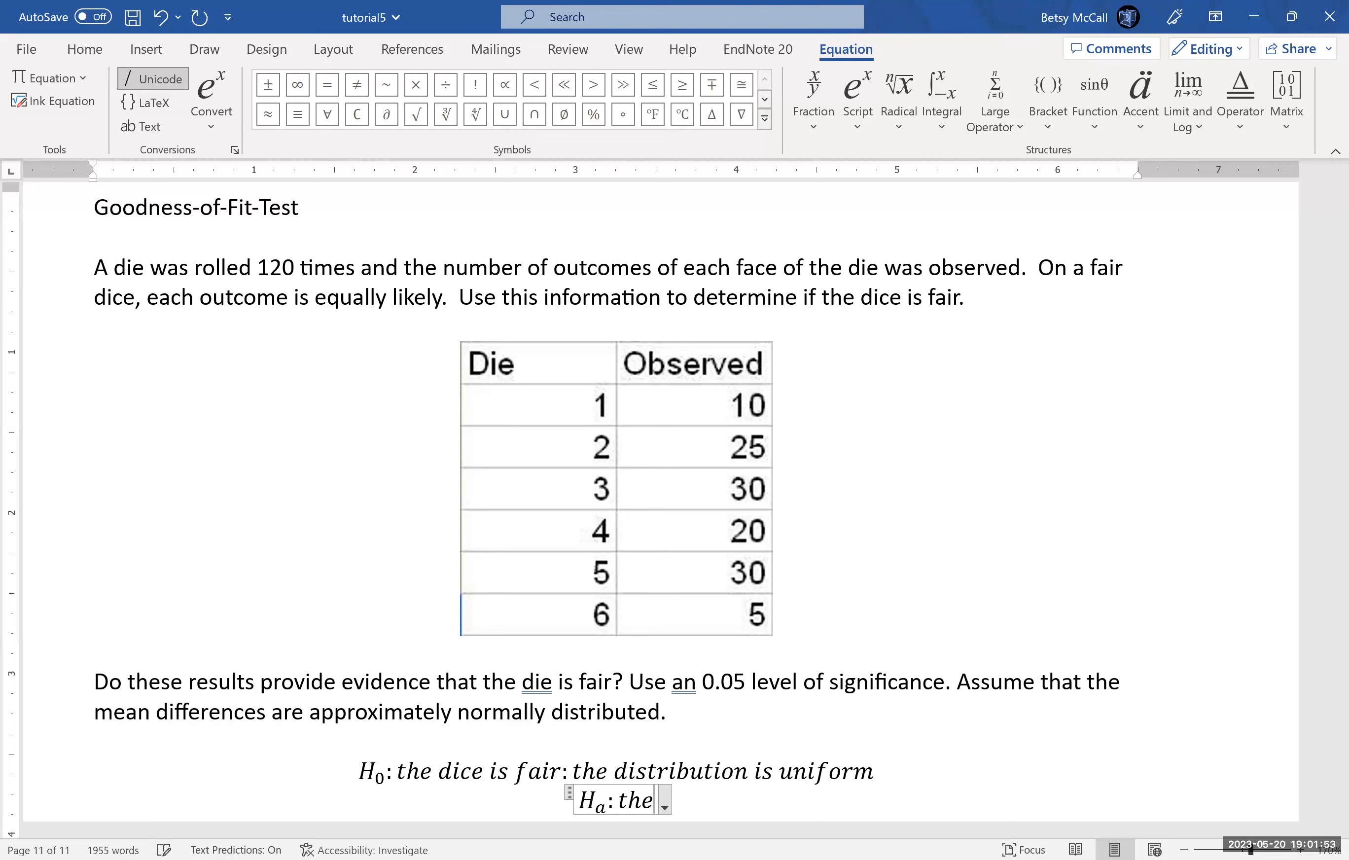
# Step: Change "dice" to "die" in the null hypothesis equation
pyautogui.click(482, 771)
pyautogui.press('BackSpace')
pyautogui.write('e')
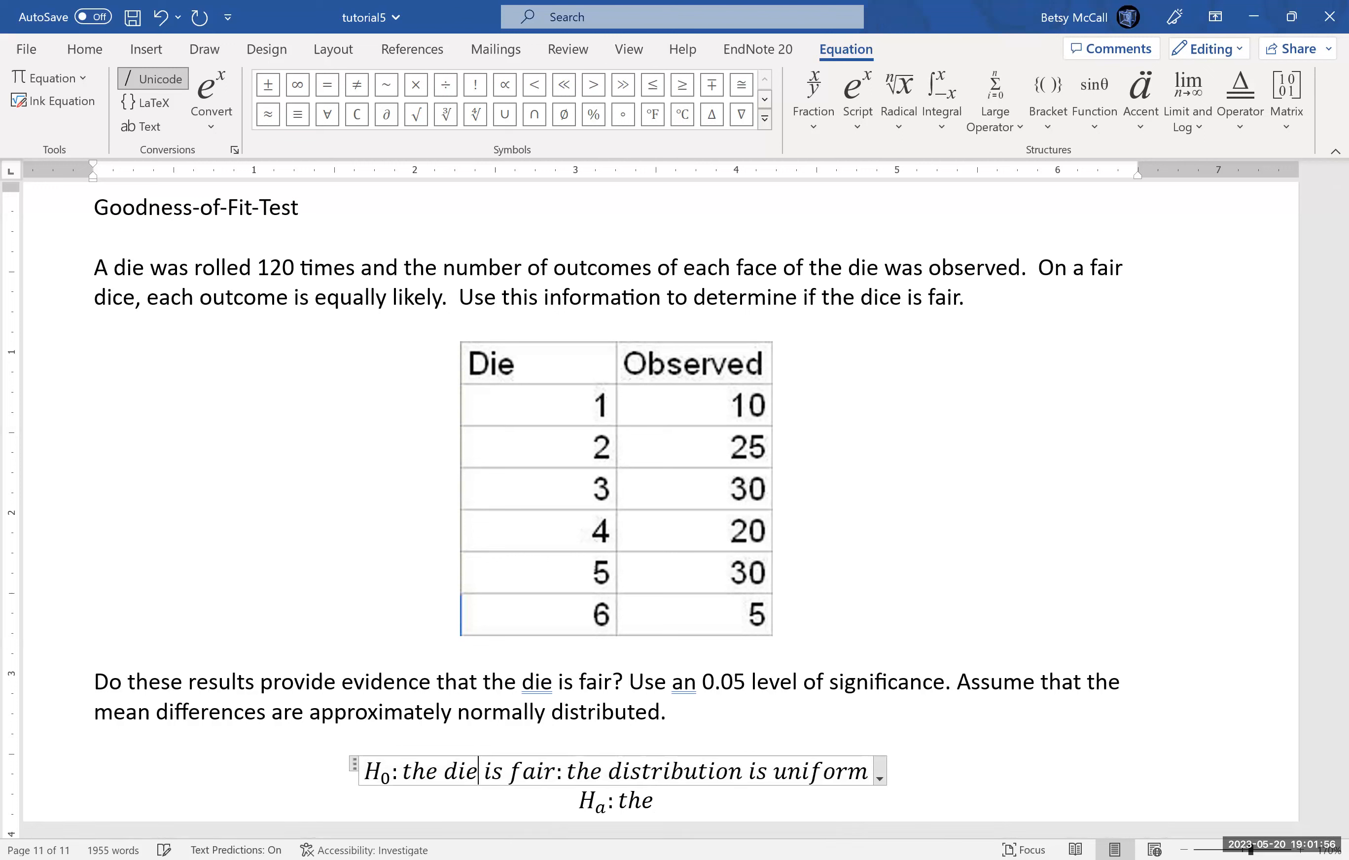
# Step: Complete the alternative hypothesis as "H_a: the die is not fair: the distribution is not uniform" and leave the equation
pyautogui.click(654, 805)
pyautogui.write('die')
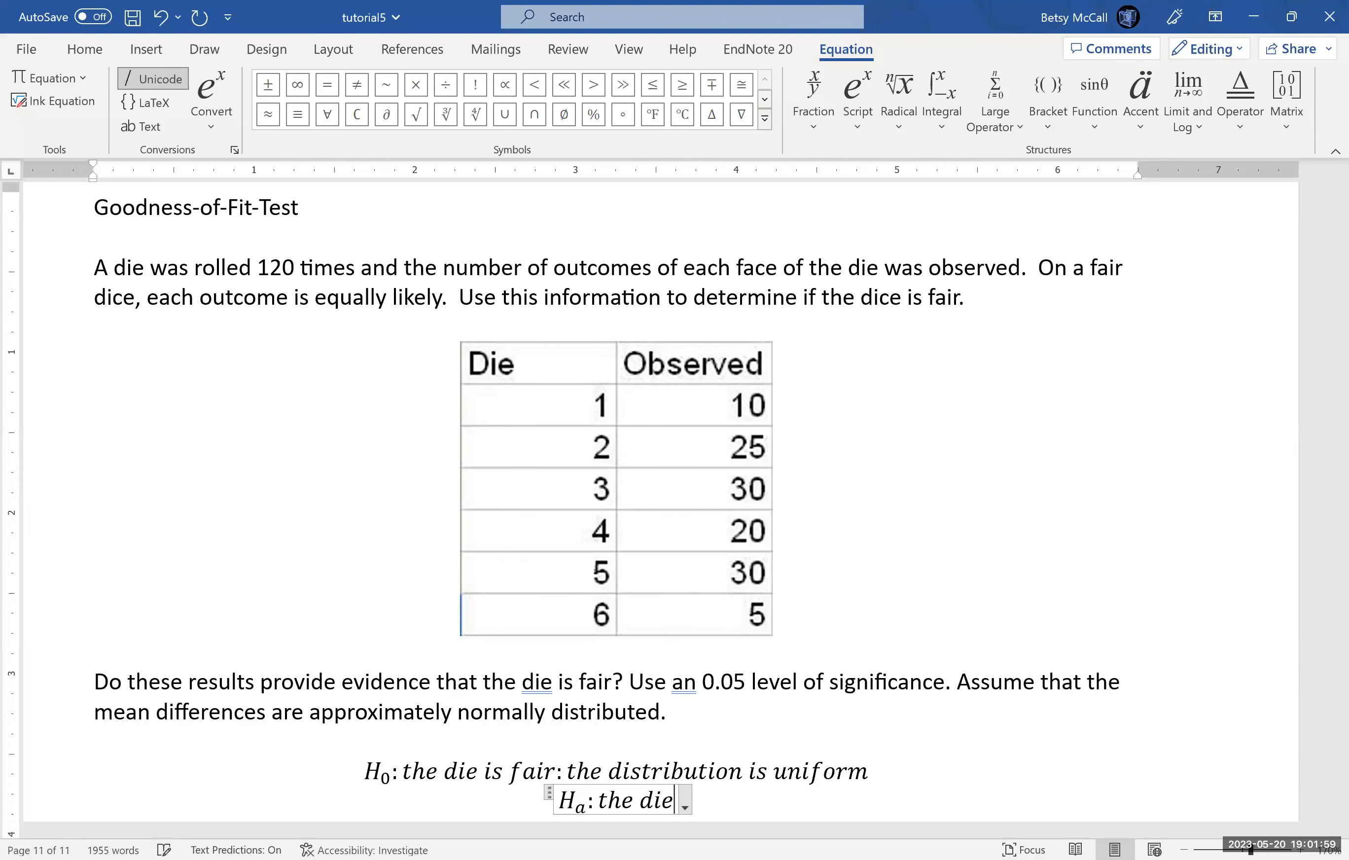
pyautogui.write(' is not fair')
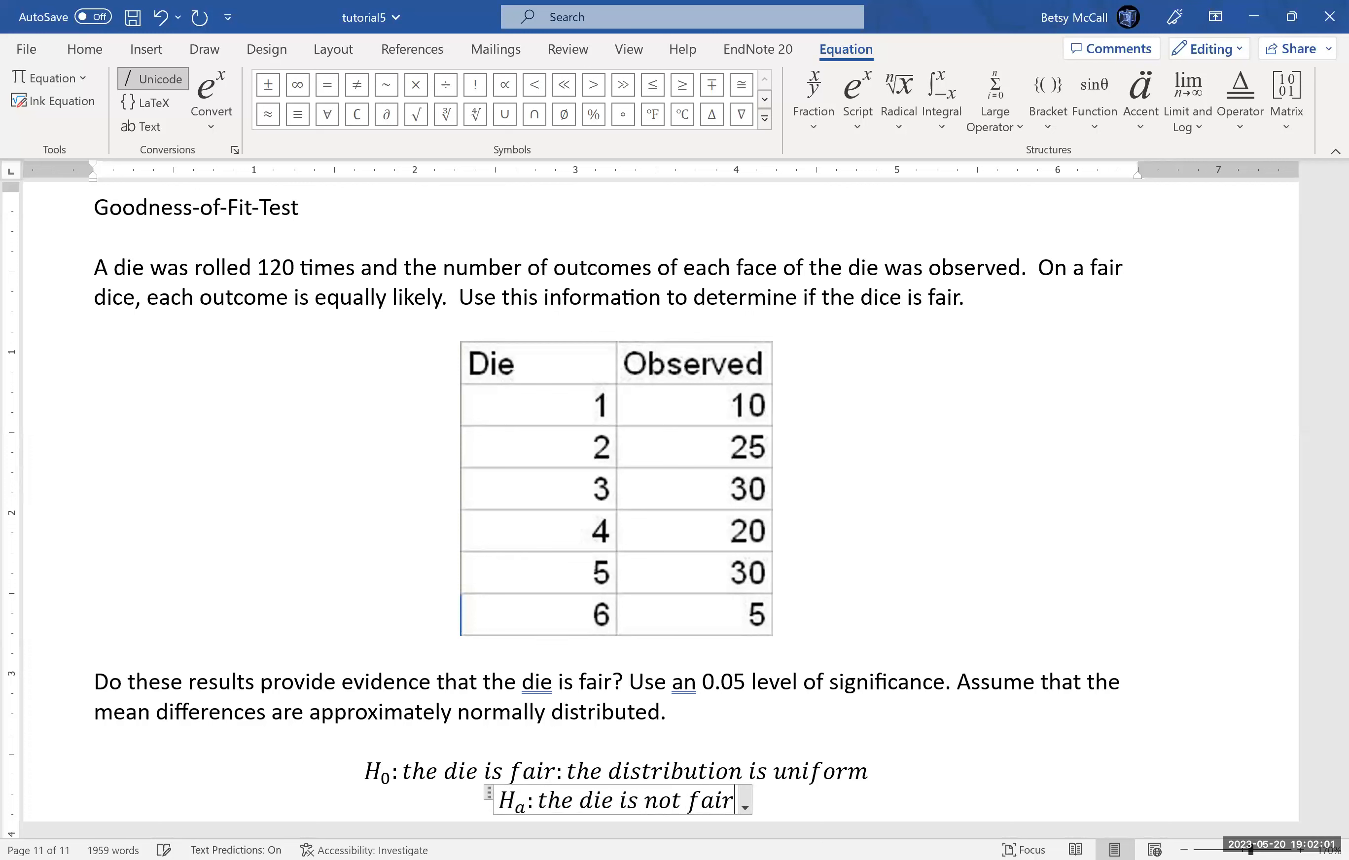
pyautogui.write(': the distr')
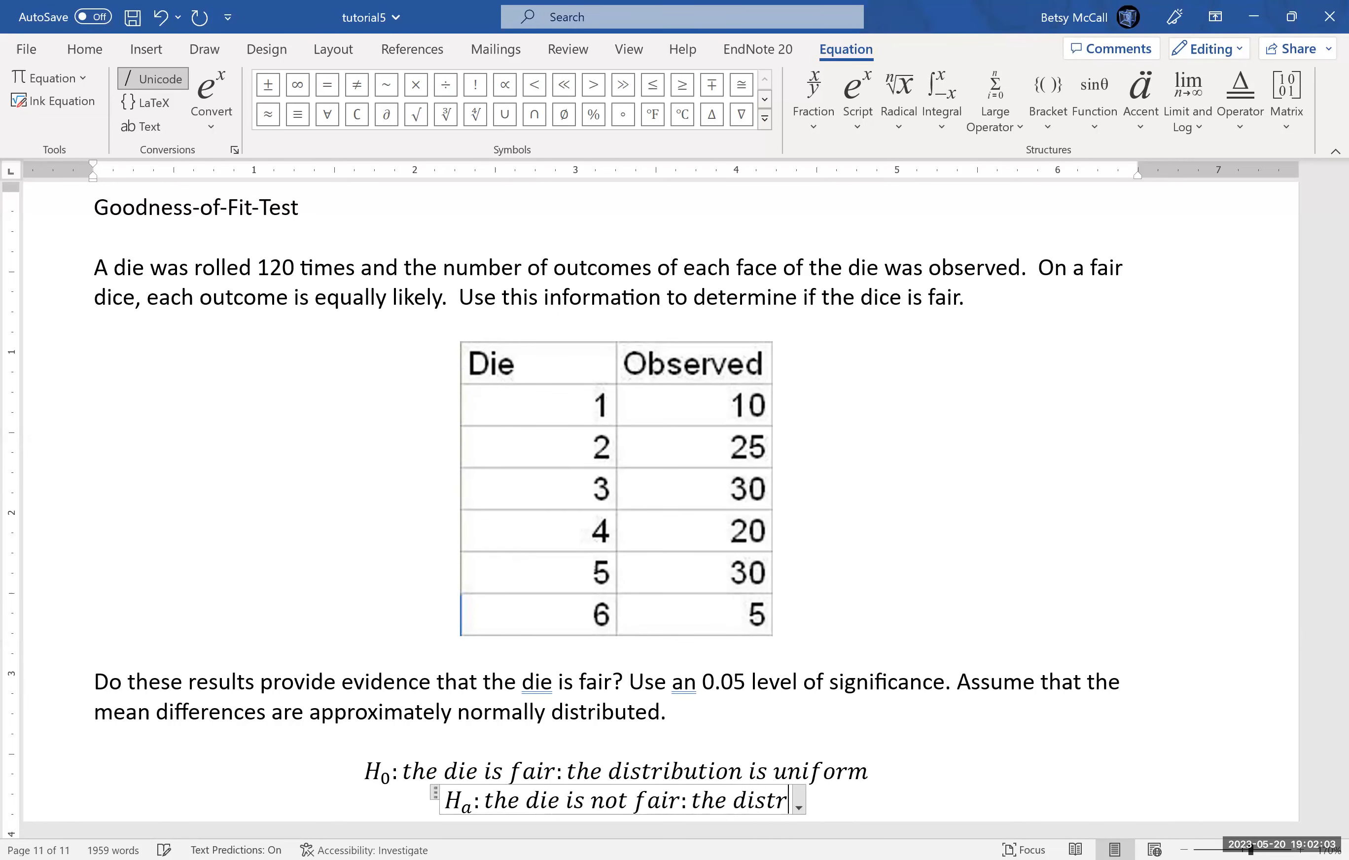
pyautogui.write('ibution is')
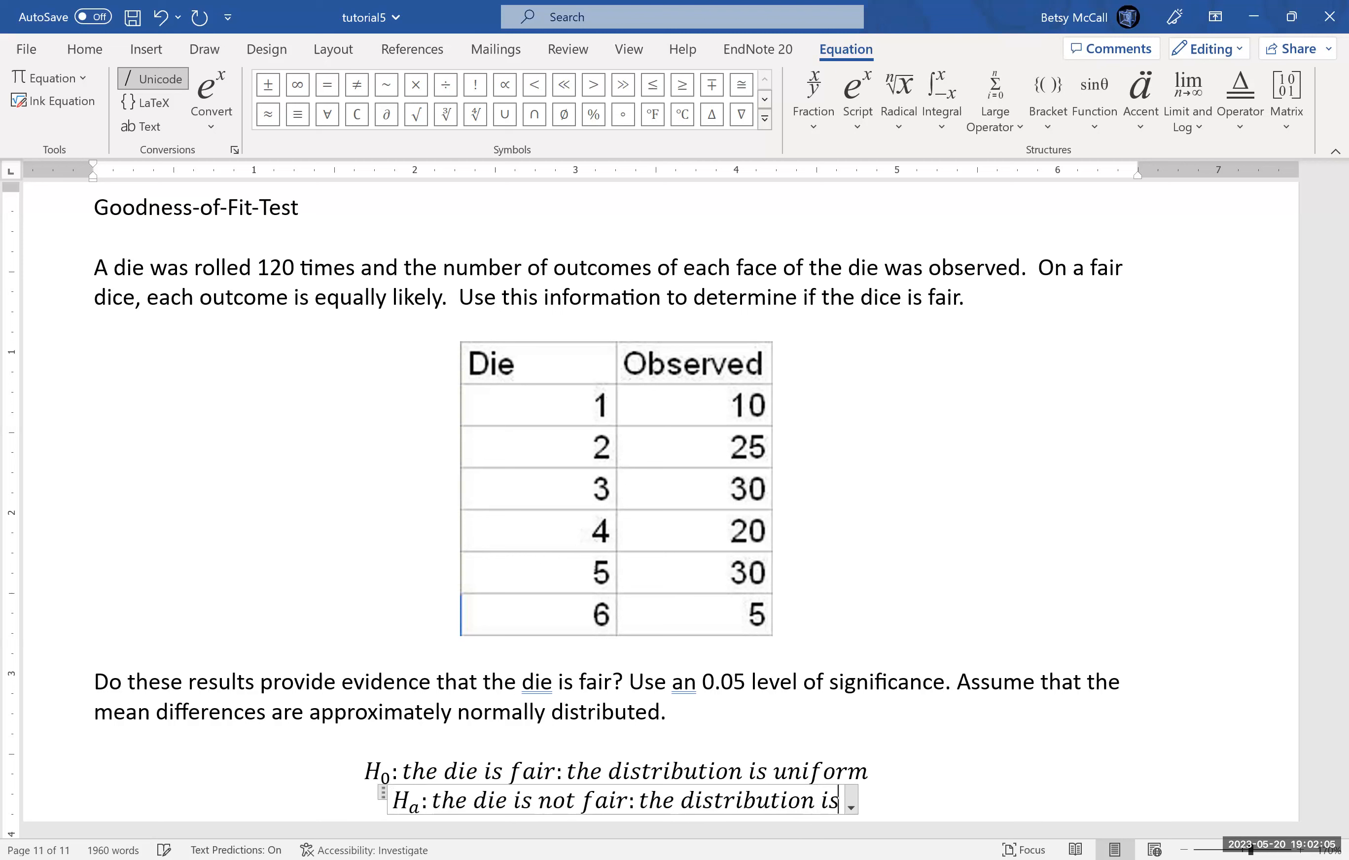
pyautogui.write(' not uniform')
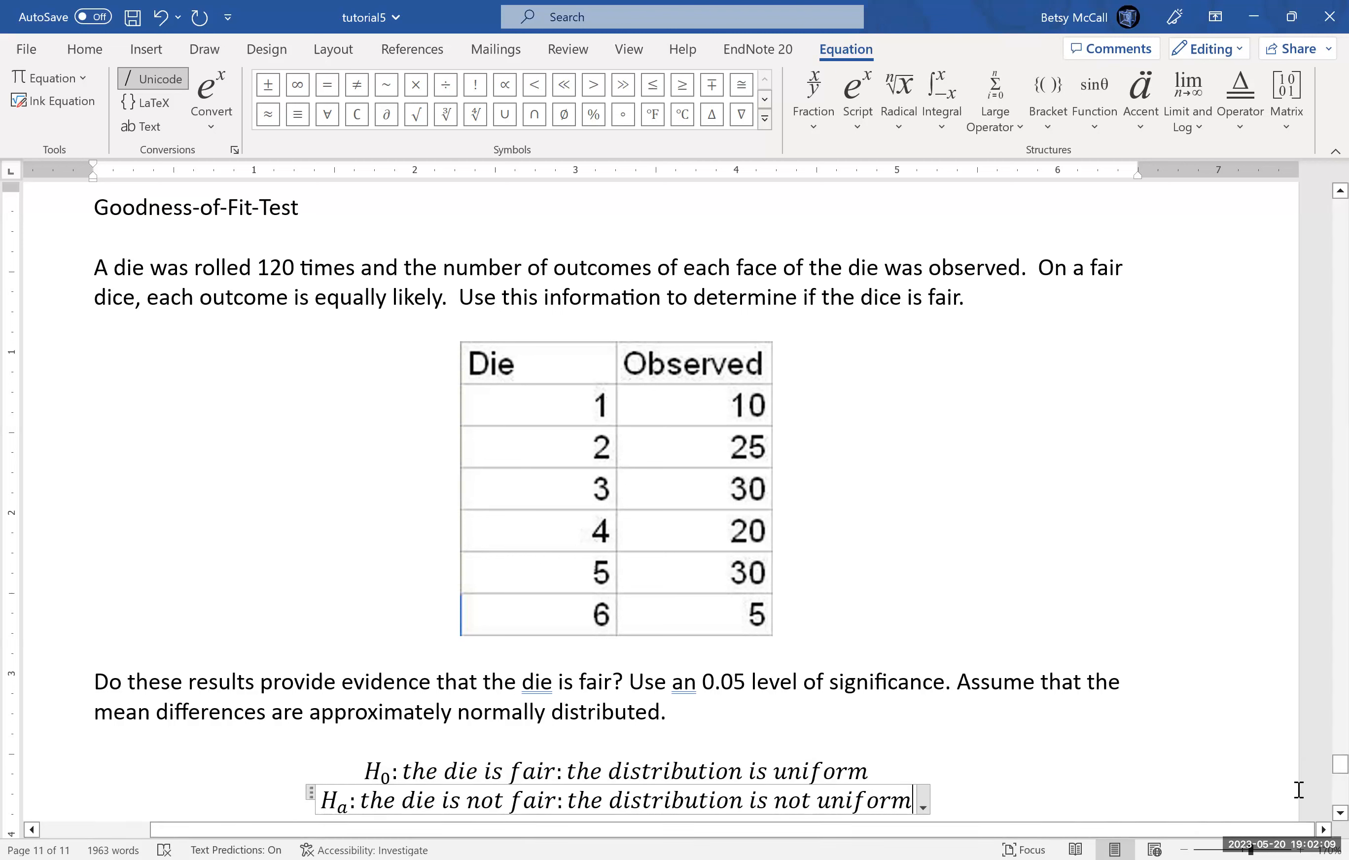
pyautogui.click(1339, 812)
pyautogui.click(1338, 812)
pyautogui.click(1339, 812)
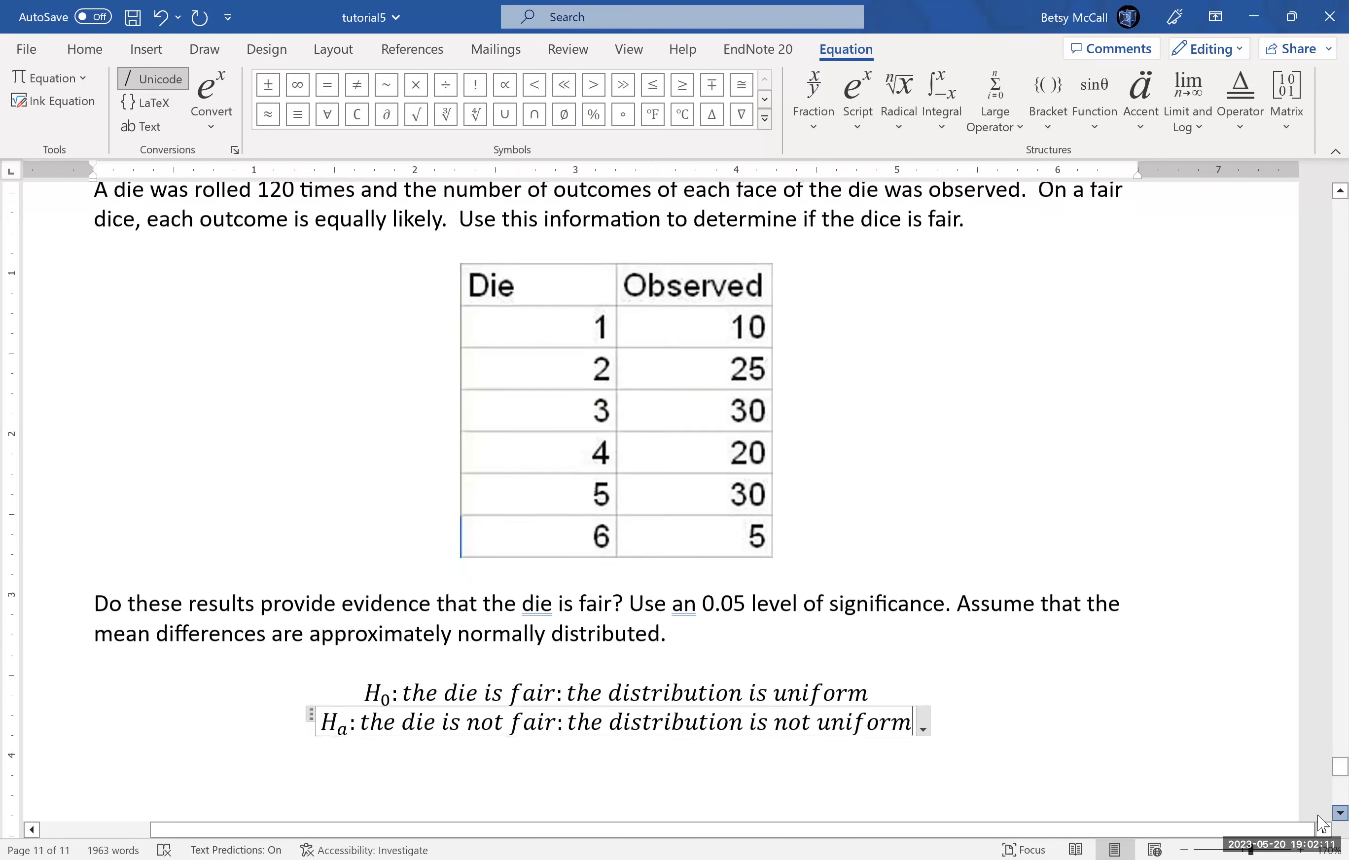
pyautogui.click(1027, 711)
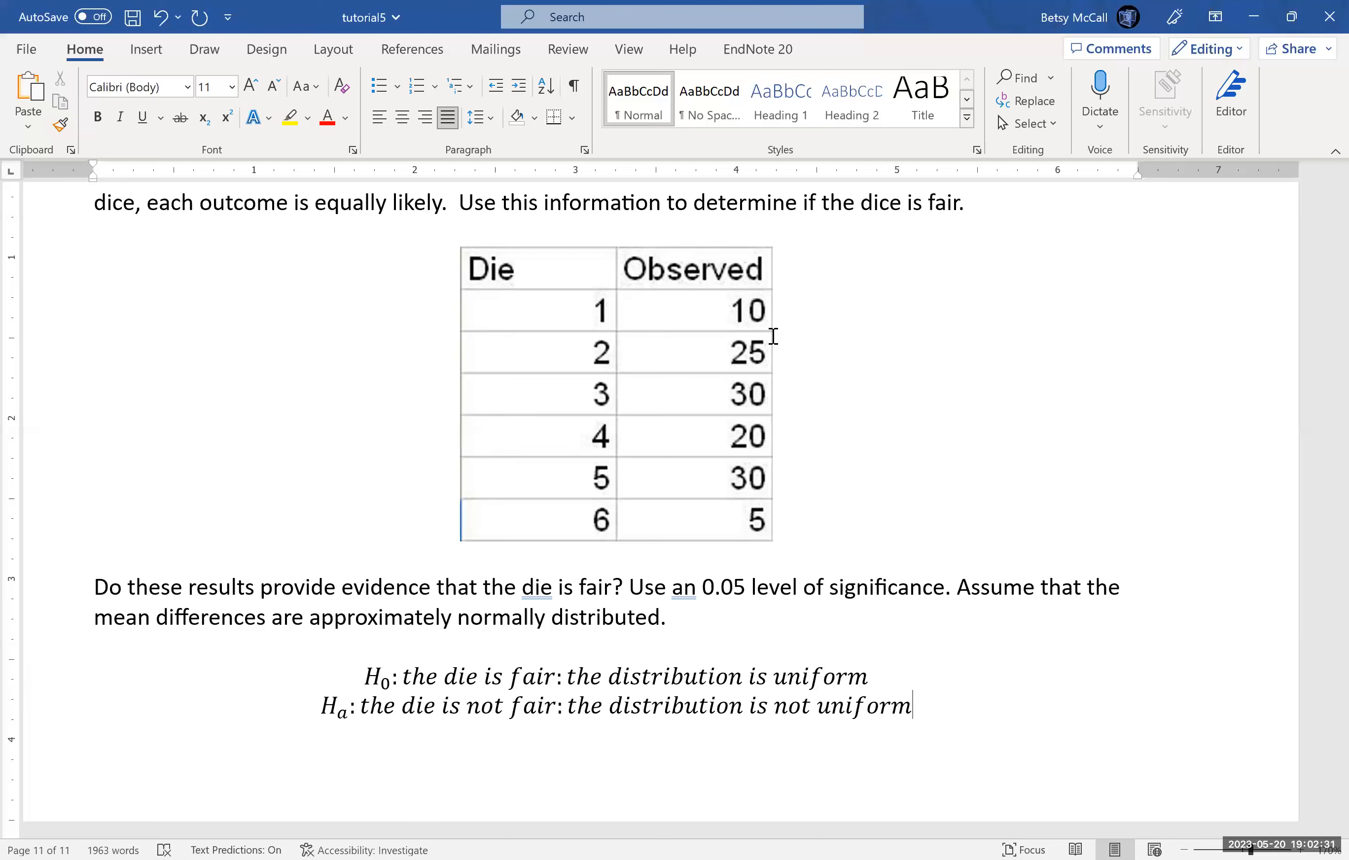
# Step: Switch to the Excel workbook, enter the heading "Expected proprtions" in C1 and fit column C to its width
pyautogui.hotkey('alt', 'Tab')
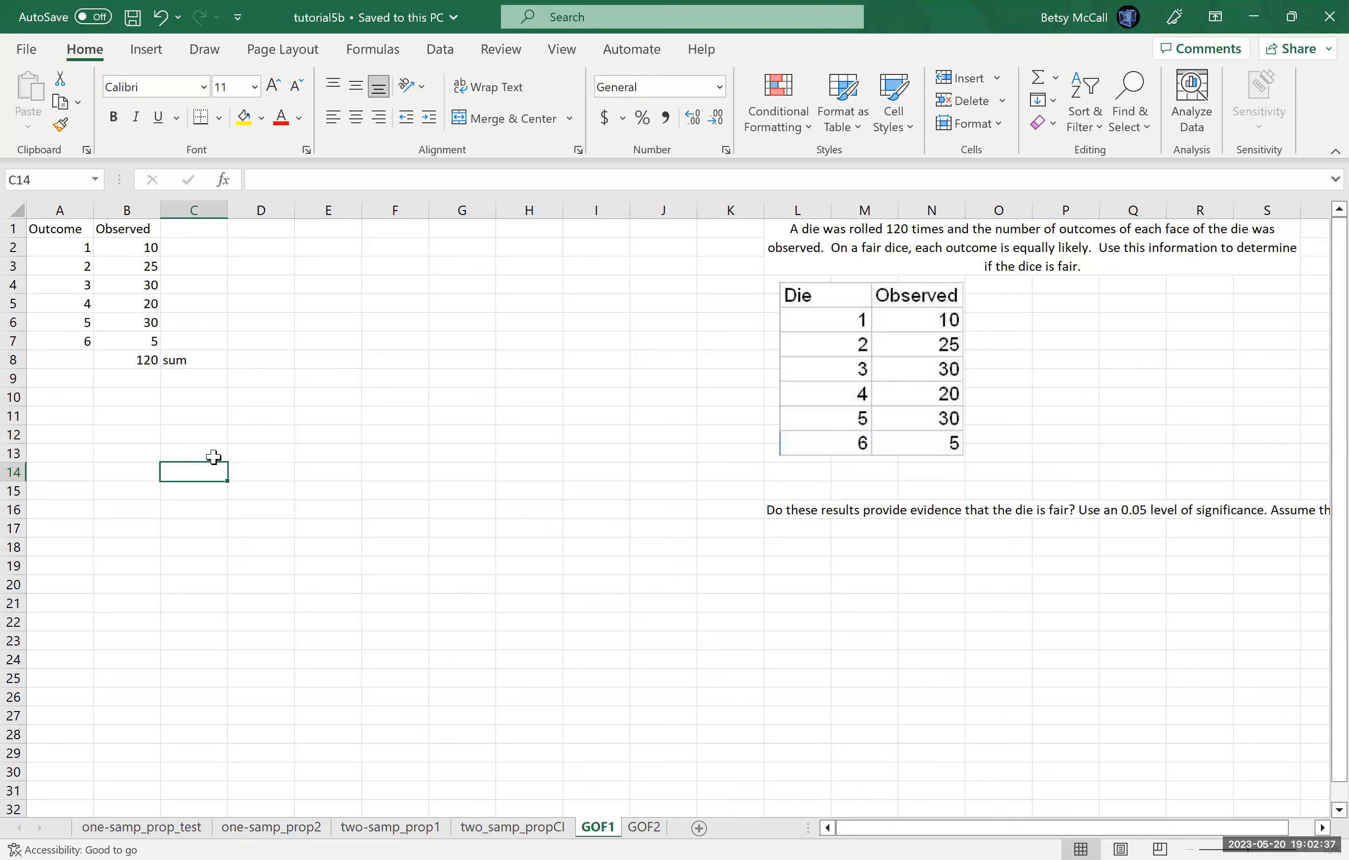
pyautogui.click(190, 232)
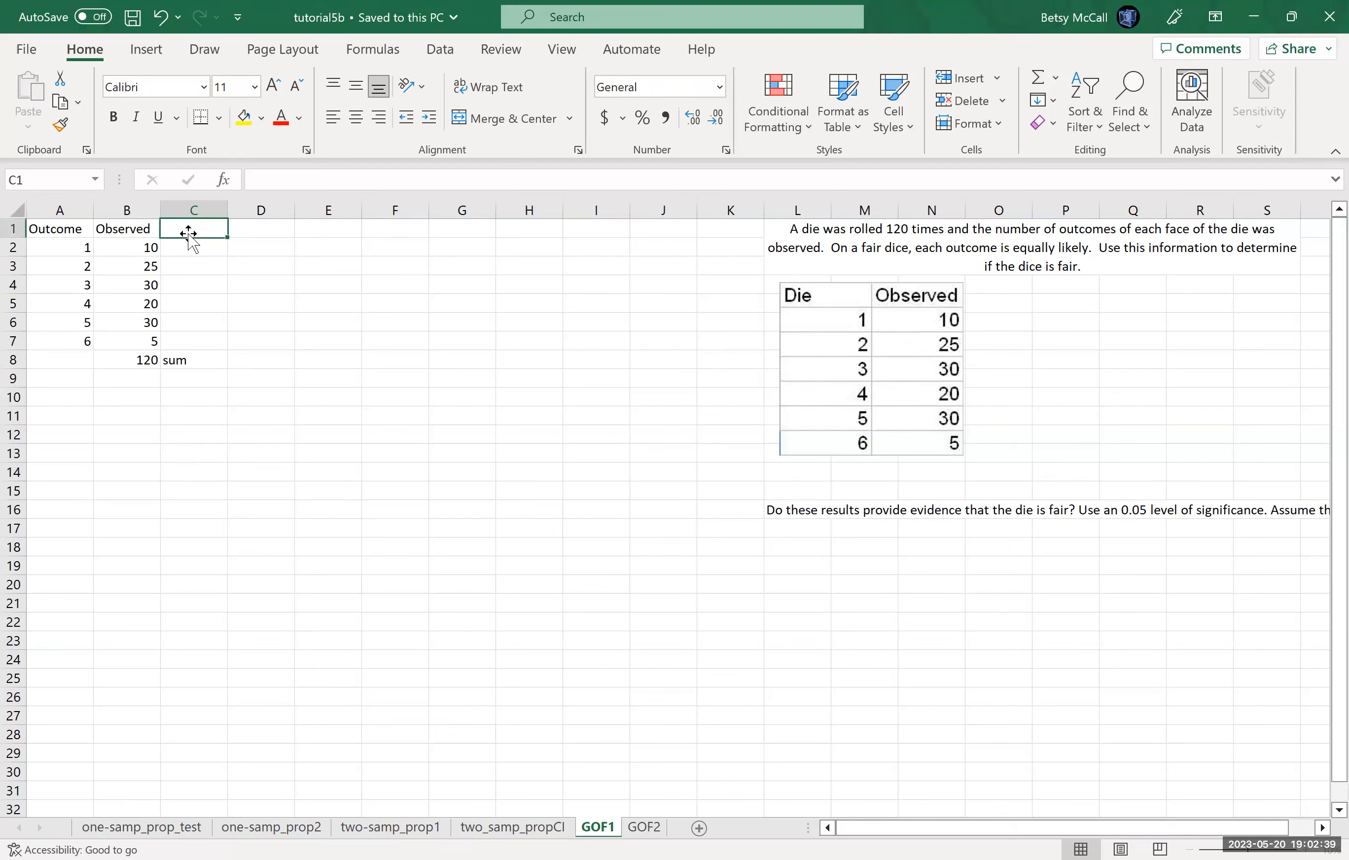
pyautogui.write('Expected proprtions')
pyautogui.press('Return')
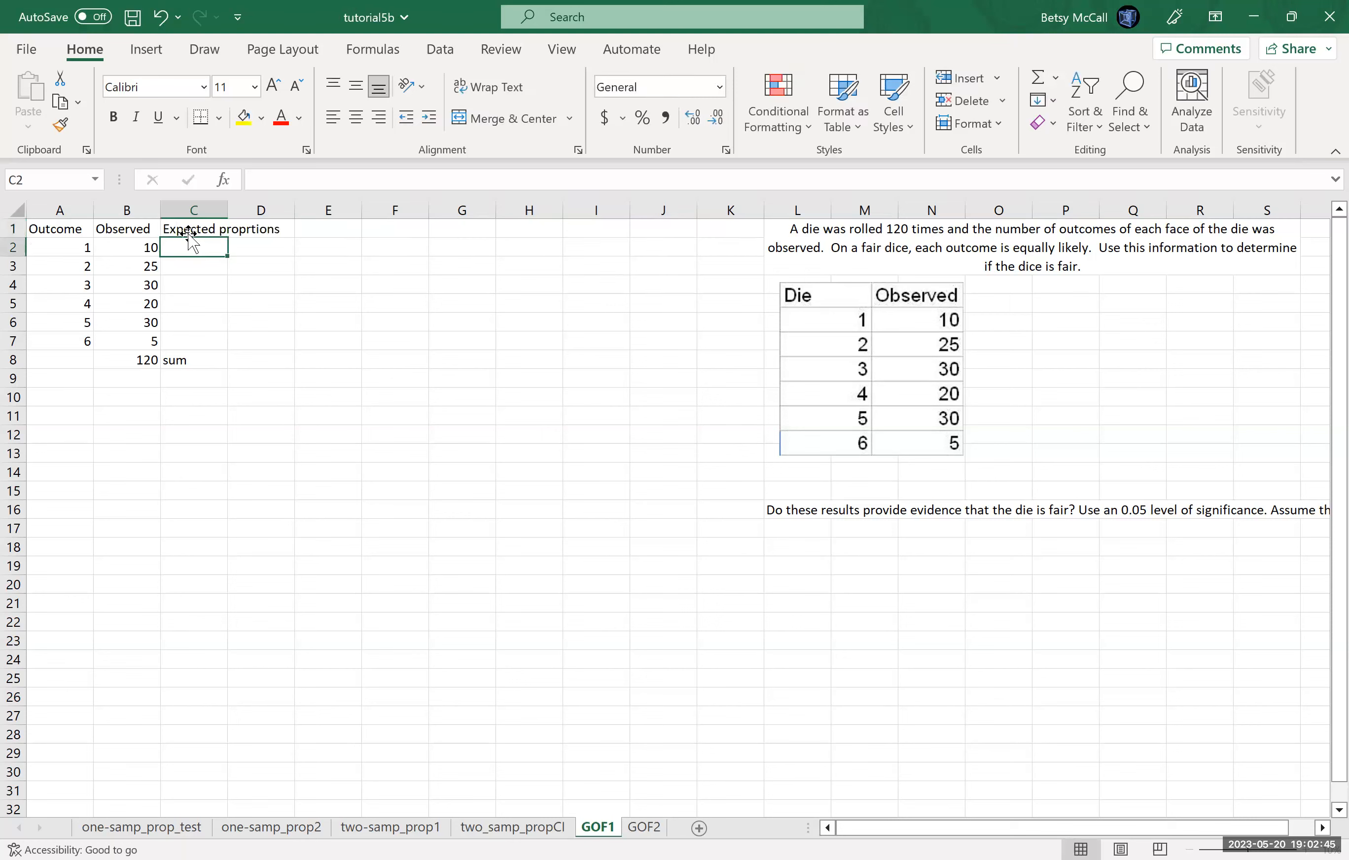
pyautogui.doubleClick(228, 209)
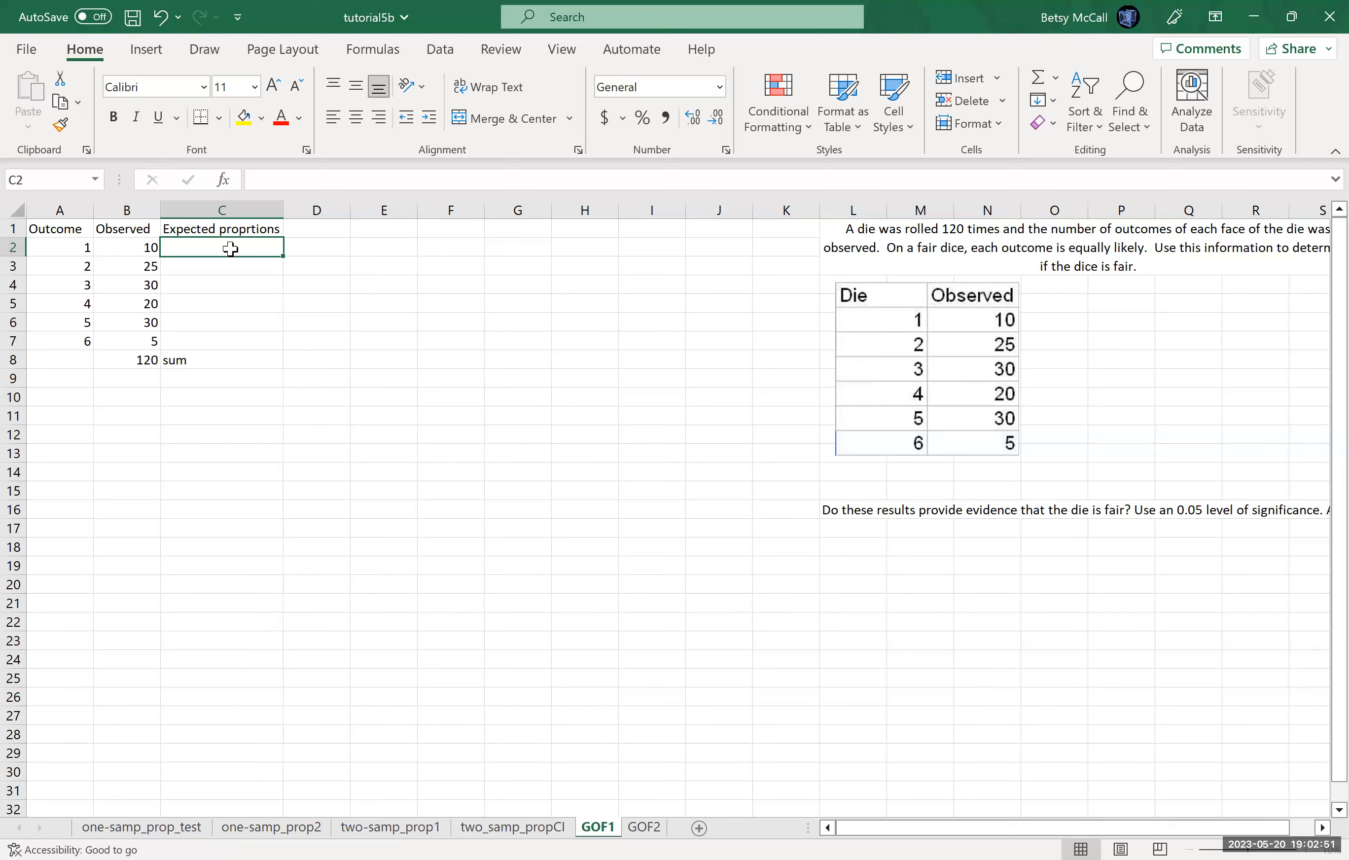
# Step: Enter the formula =1/6 in C2 and fill it down through C7 for all six outcomes
pyautogui.write('=1/6')
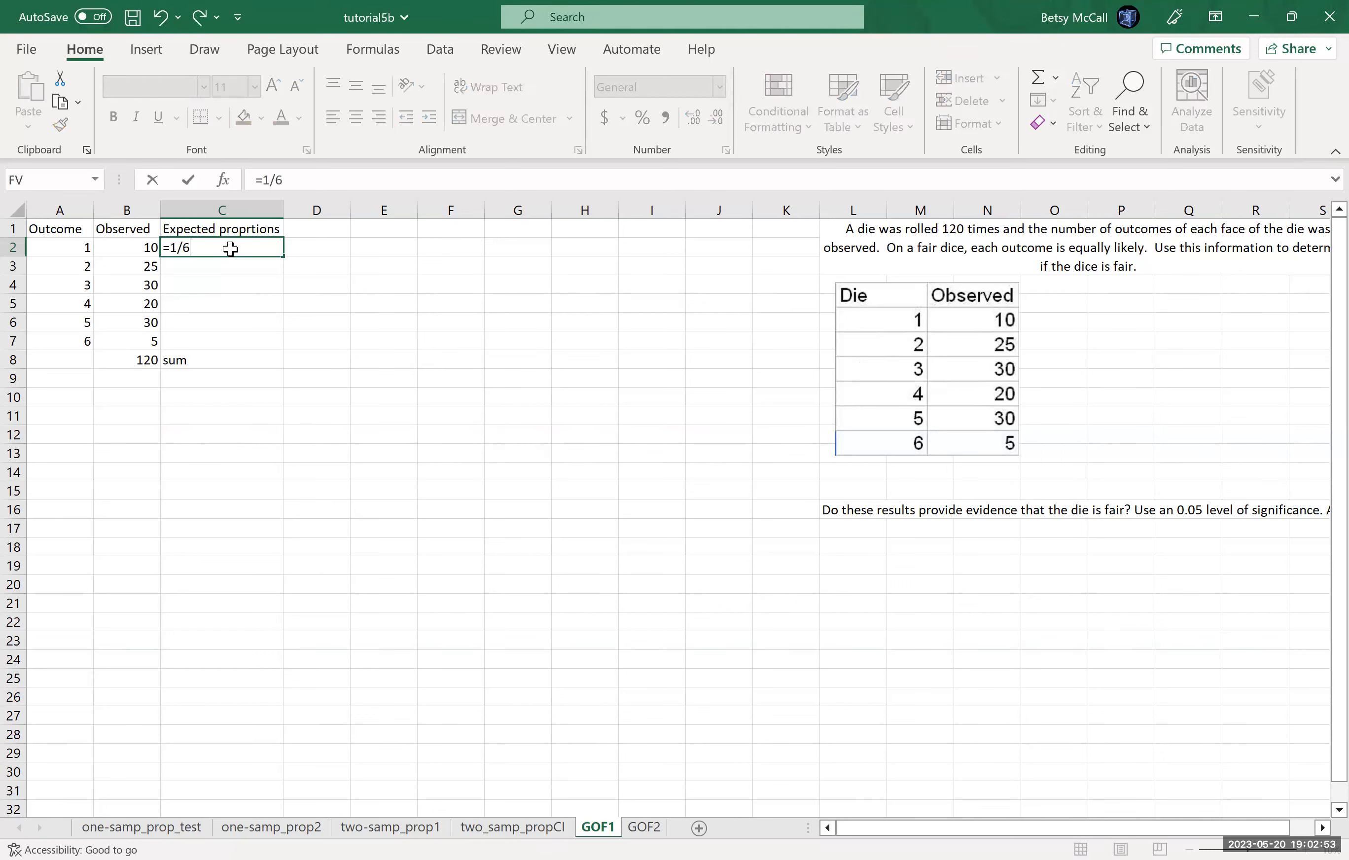
pyautogui.press('Return')
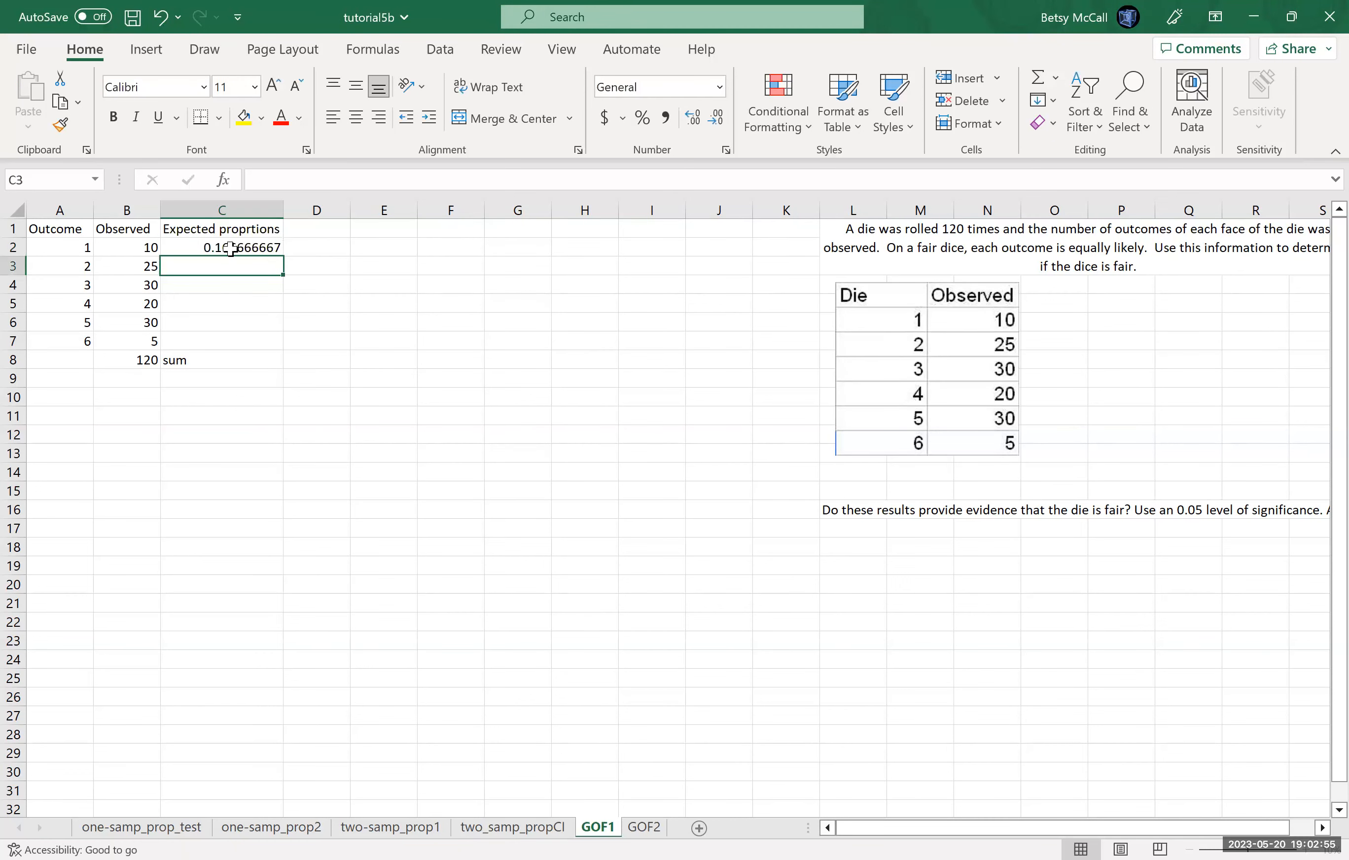
pyautogui.click(230, 248)
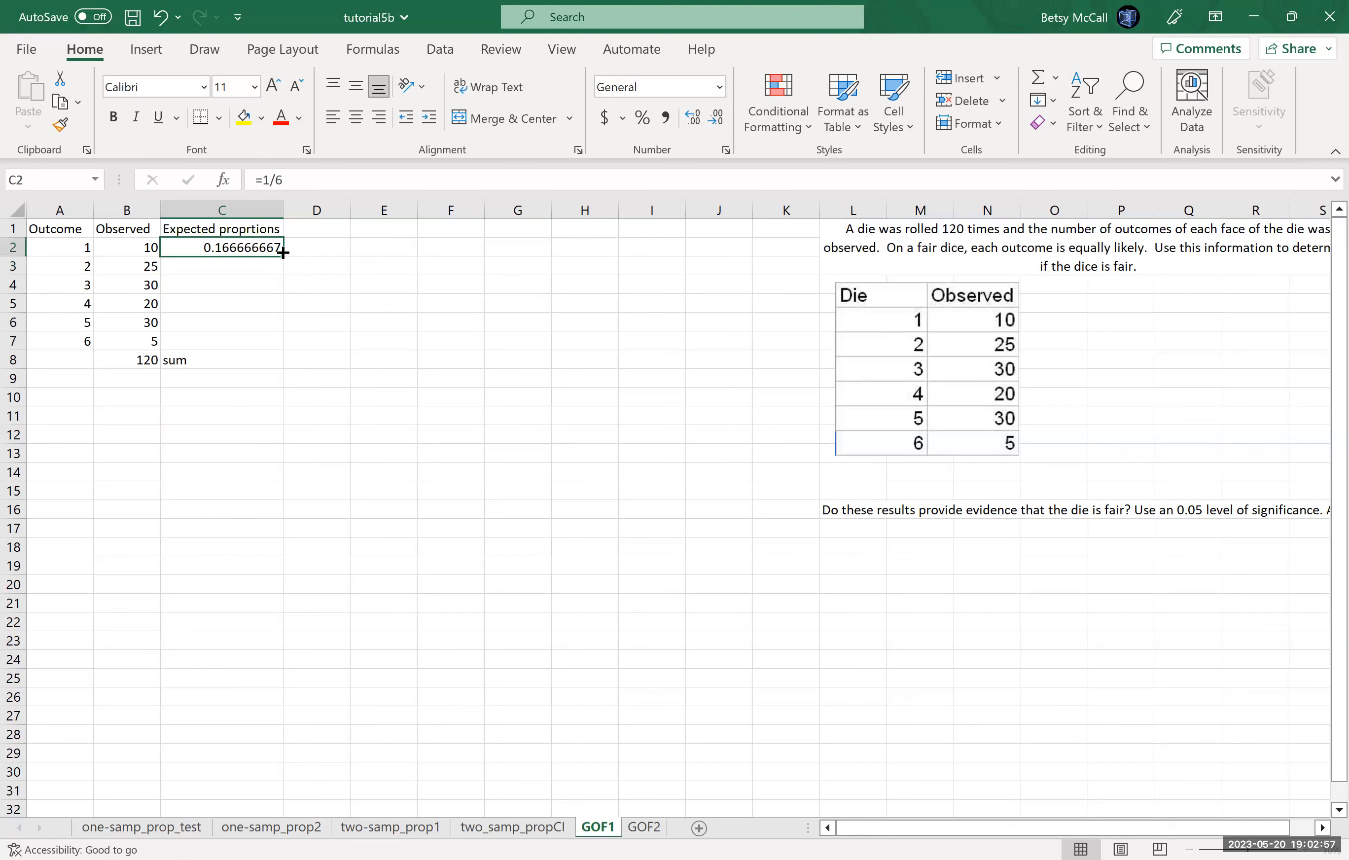
pyautogui.moveTo(275, 293); pyautogui.dragTo(271, 345)
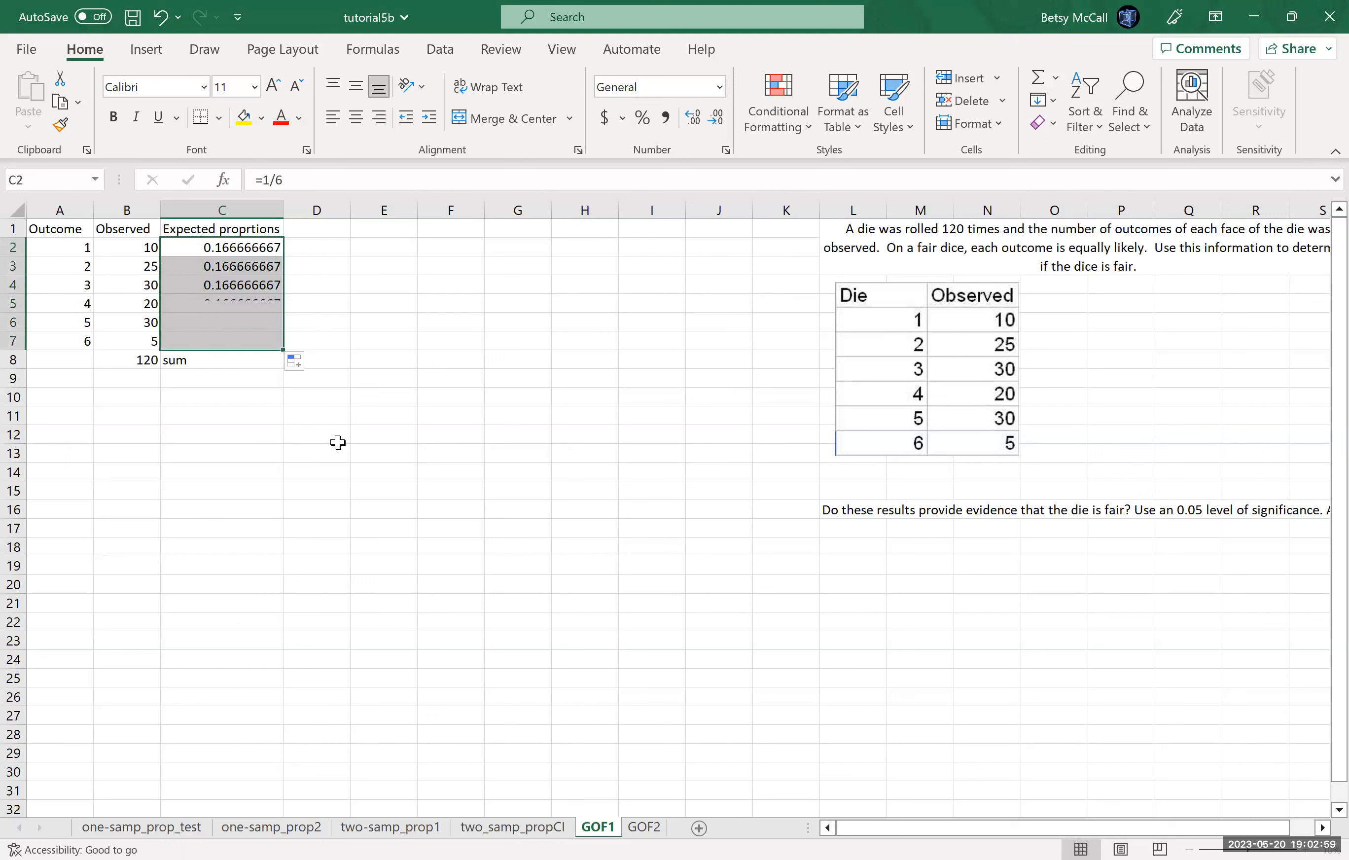
# Step: Switch back to the Word document and write "The test statistic is a" below the hypotheses
pyautogui.click(315, 228)
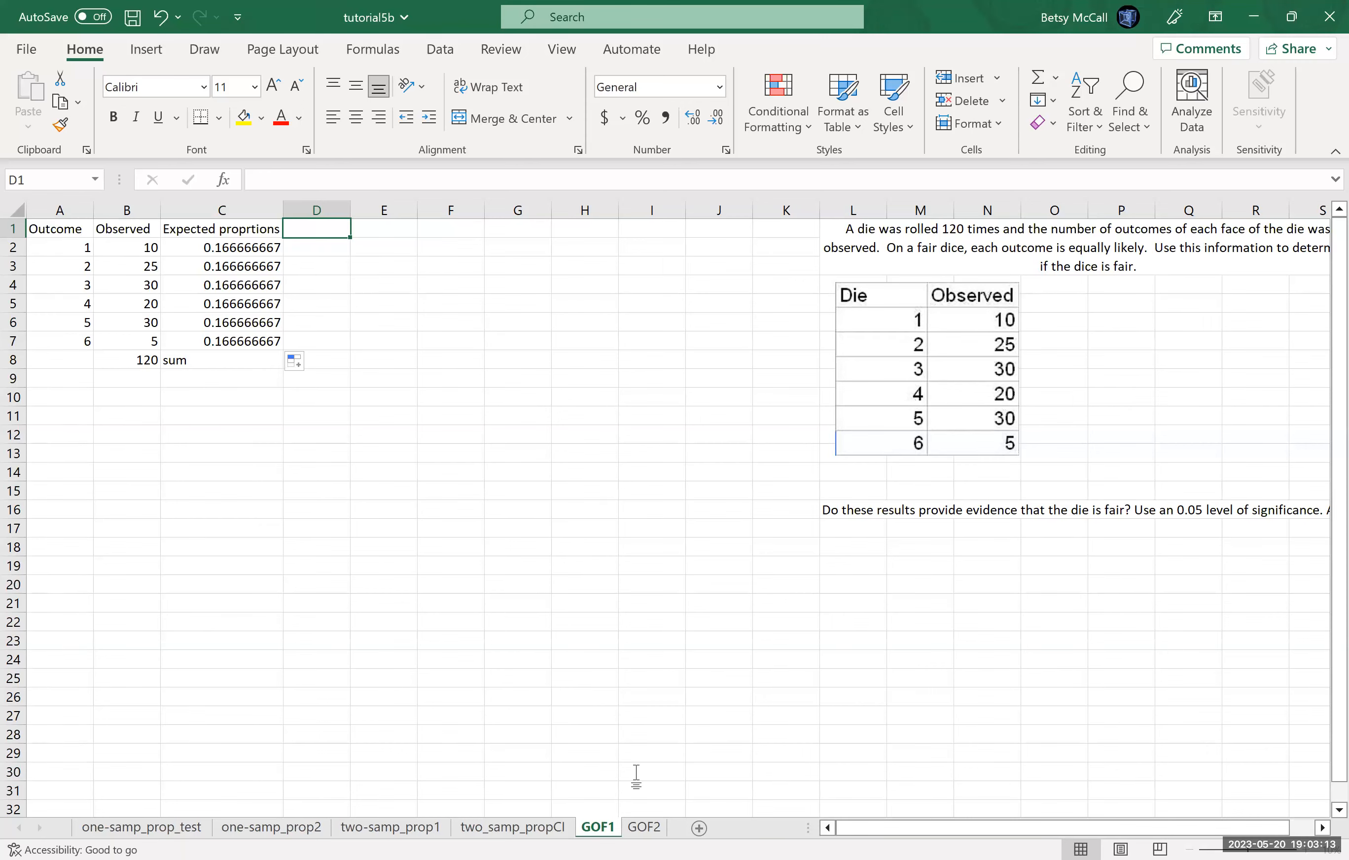
pyautogui.hotkey('alt', 'Tab')
pyautogui.write('thetest')
pyautogui.press('BackSpace')
pyautogui.press('BackSpace')
pyautogui.press('BackSpace')
pyautogui.press('BackSpace')
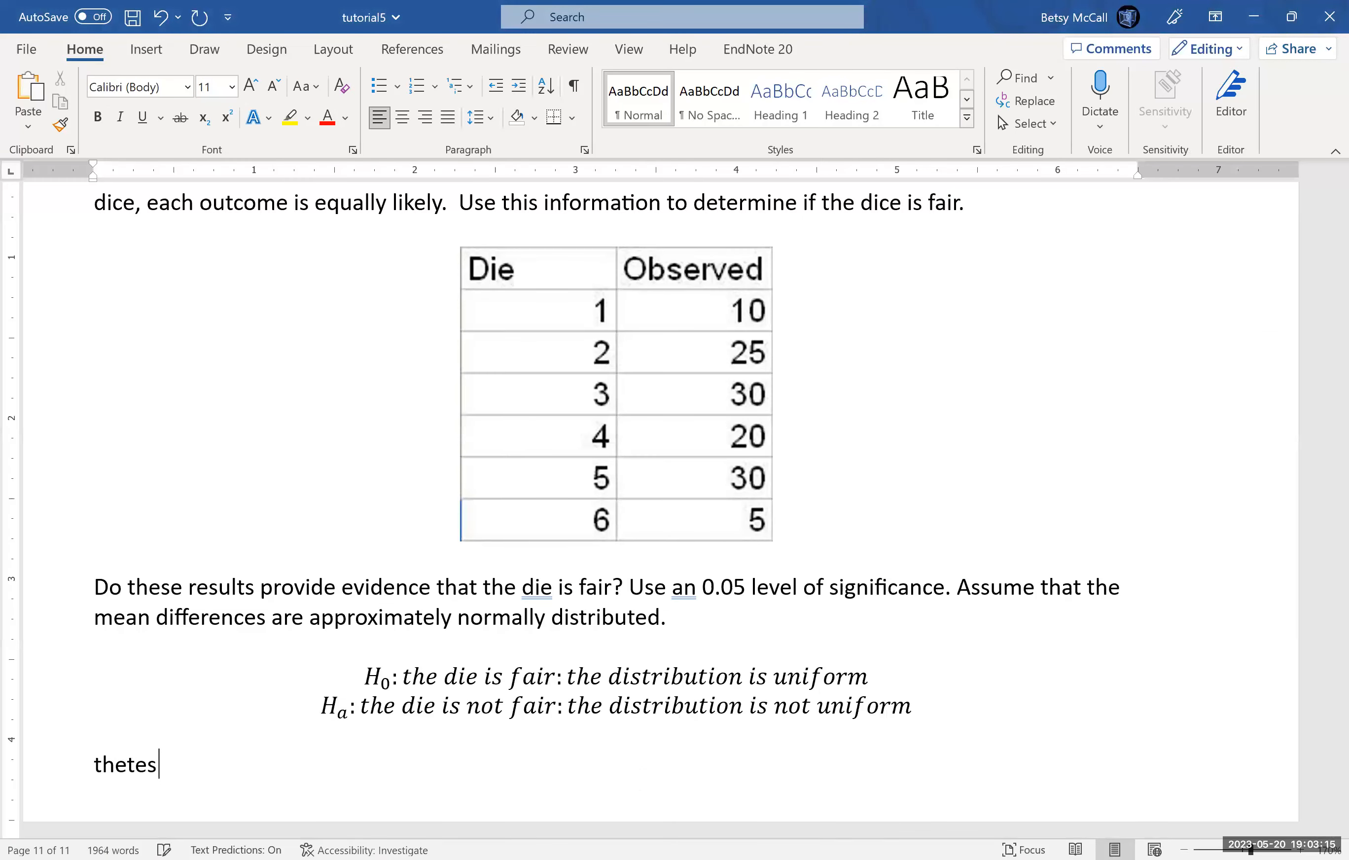
pyautogui.write('test stati')
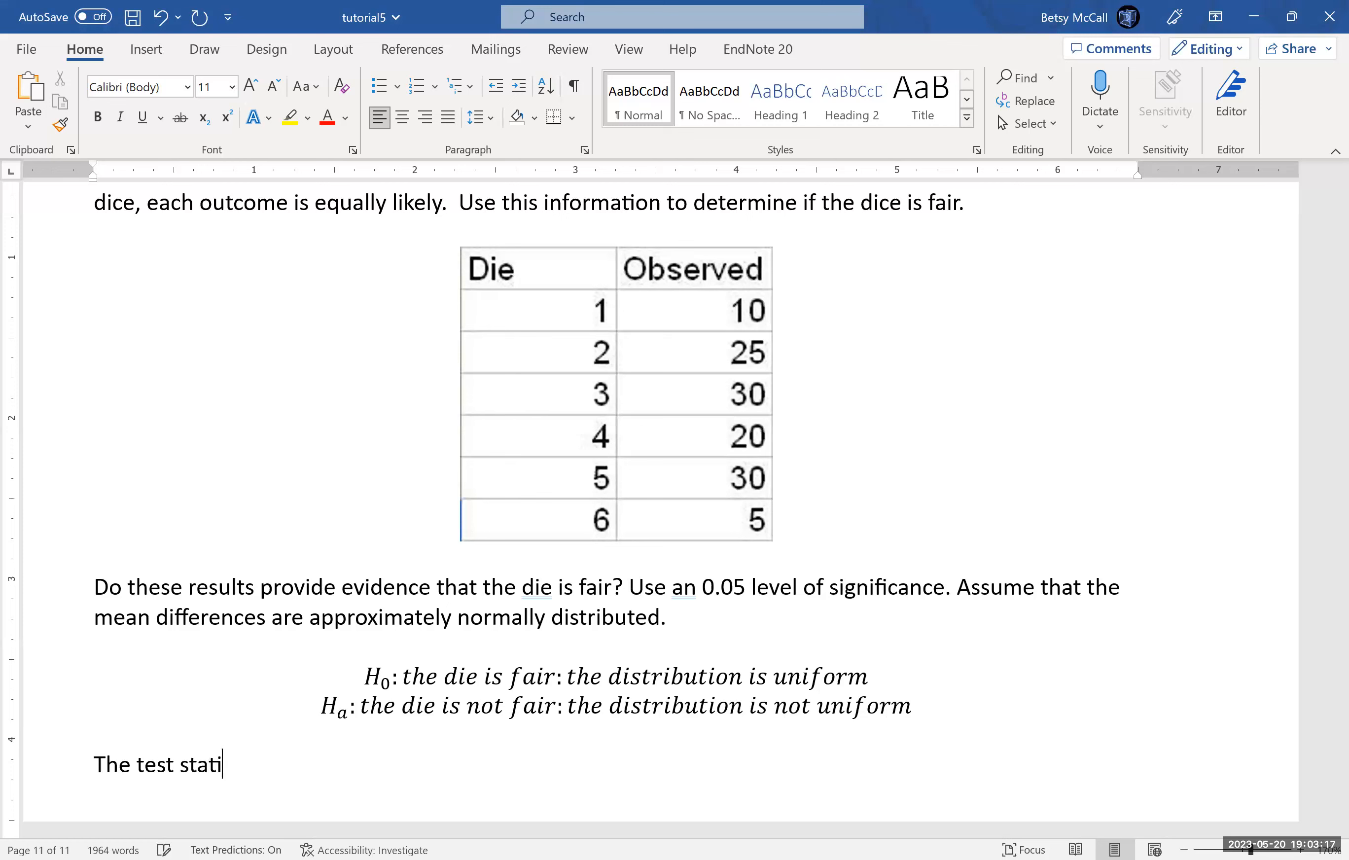
pyautogui.write('stic is a')
# Step: Finish the test statistic sentence with an inline equation χ^2 followed by the word "test", and start a new line
pyautogui.hotkey('alt', '=')
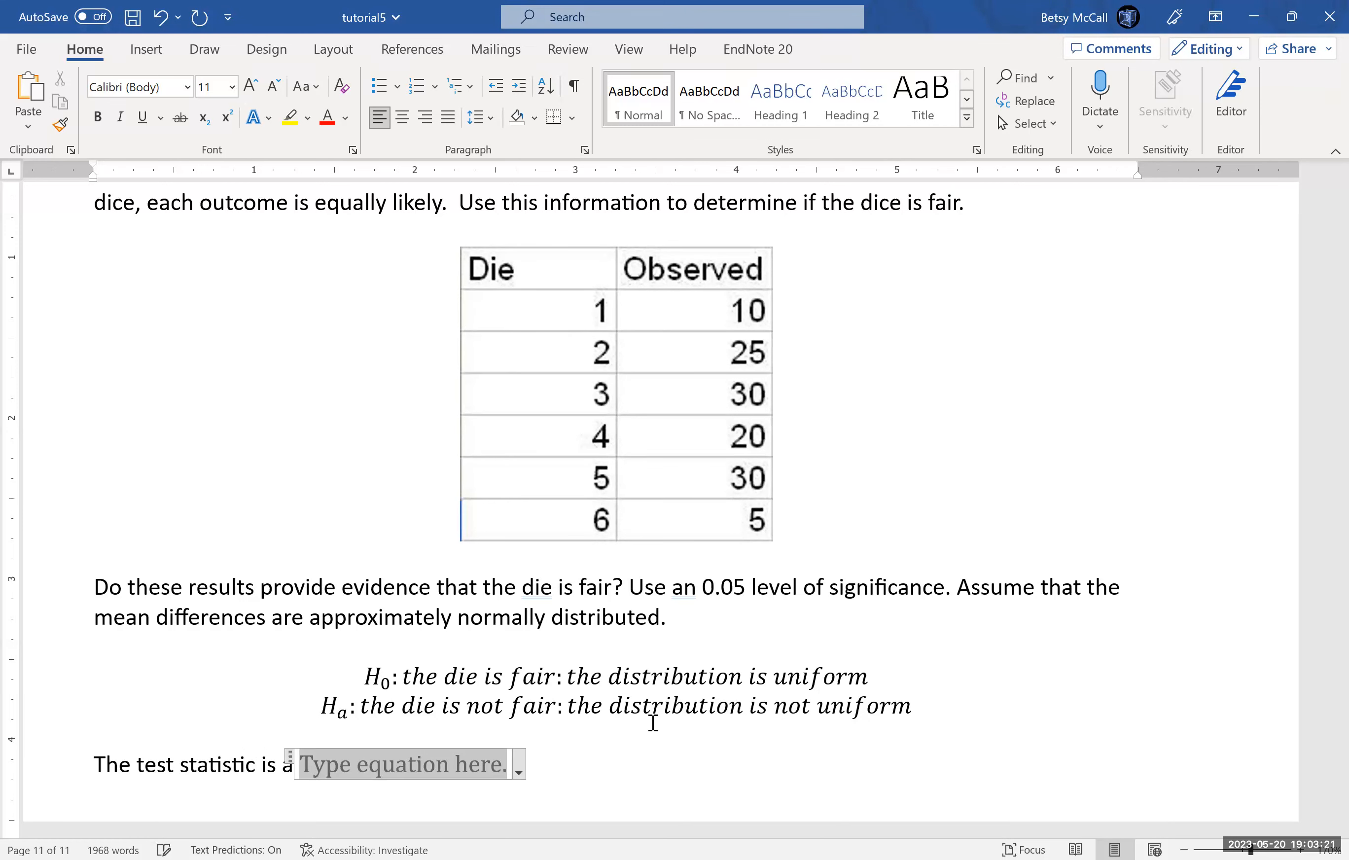
pyautogui.write('x')
pyautogui.hotkey('shift', 'Left')
pyautogui.write('\\chi')
pyautogui.write('^2')
pyautogui.press('Right')
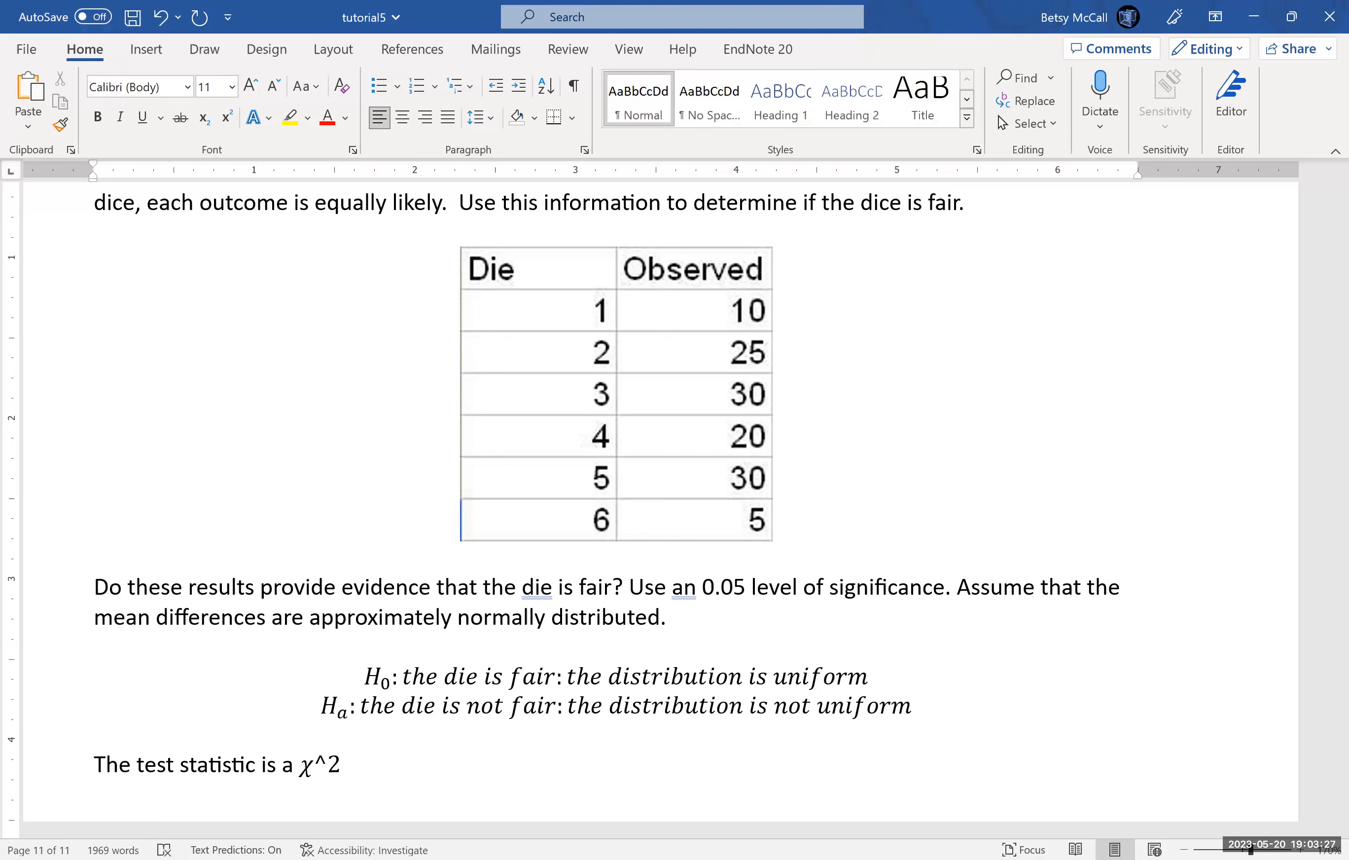
pyautogui.press('Left')
pyautogui.press('Right')
pyautogui.write('yt')
pyautogui.press('BackSpace')
pyautogui.press('BackSpace')
pyautogui.write('test')
pyautogui.press('Return')
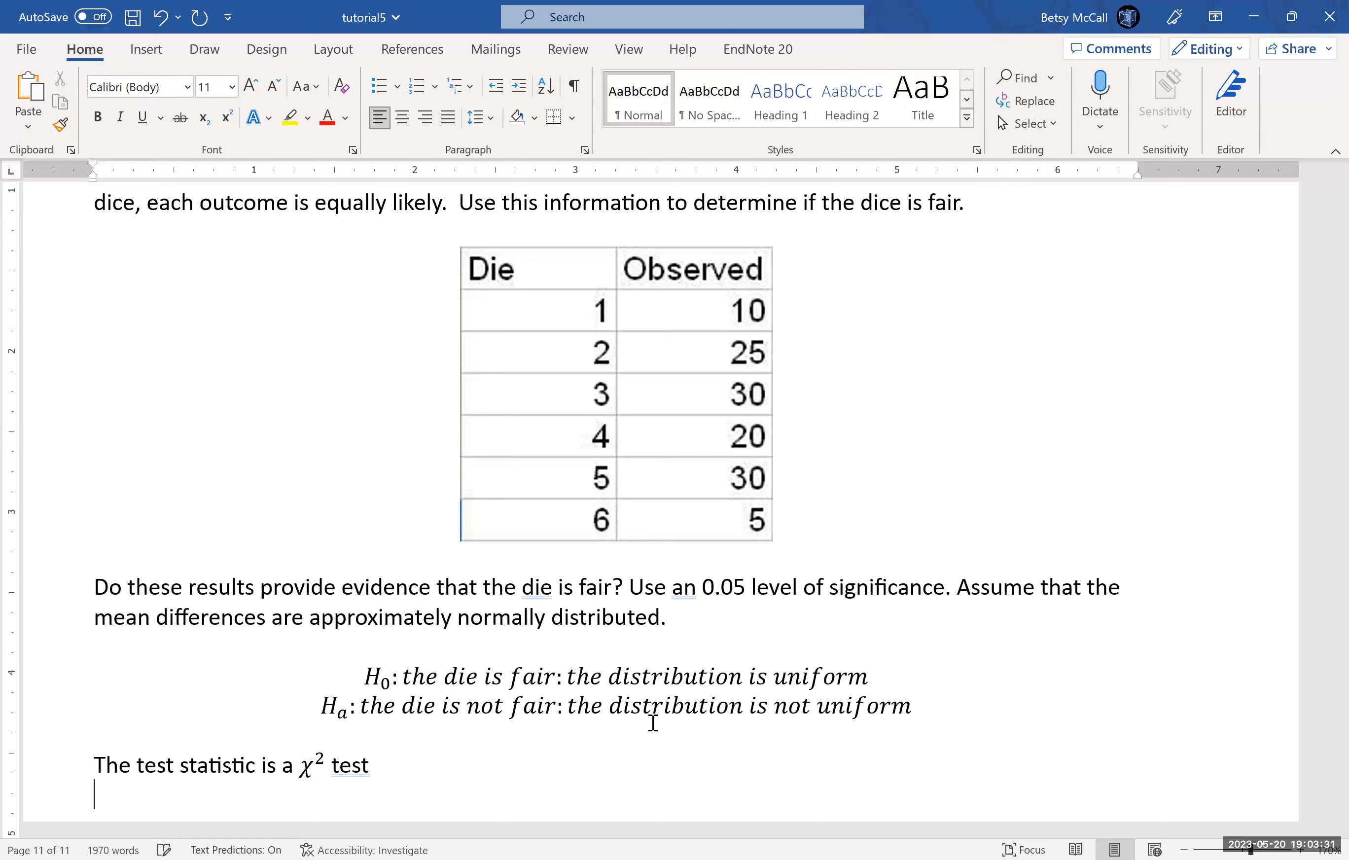
# Step: Start a display equation below the test statistic sentence with χ^2 = followed by a summation without limits
pyautogui.hotkey('alt', '=')
pyautogui.write('\\')
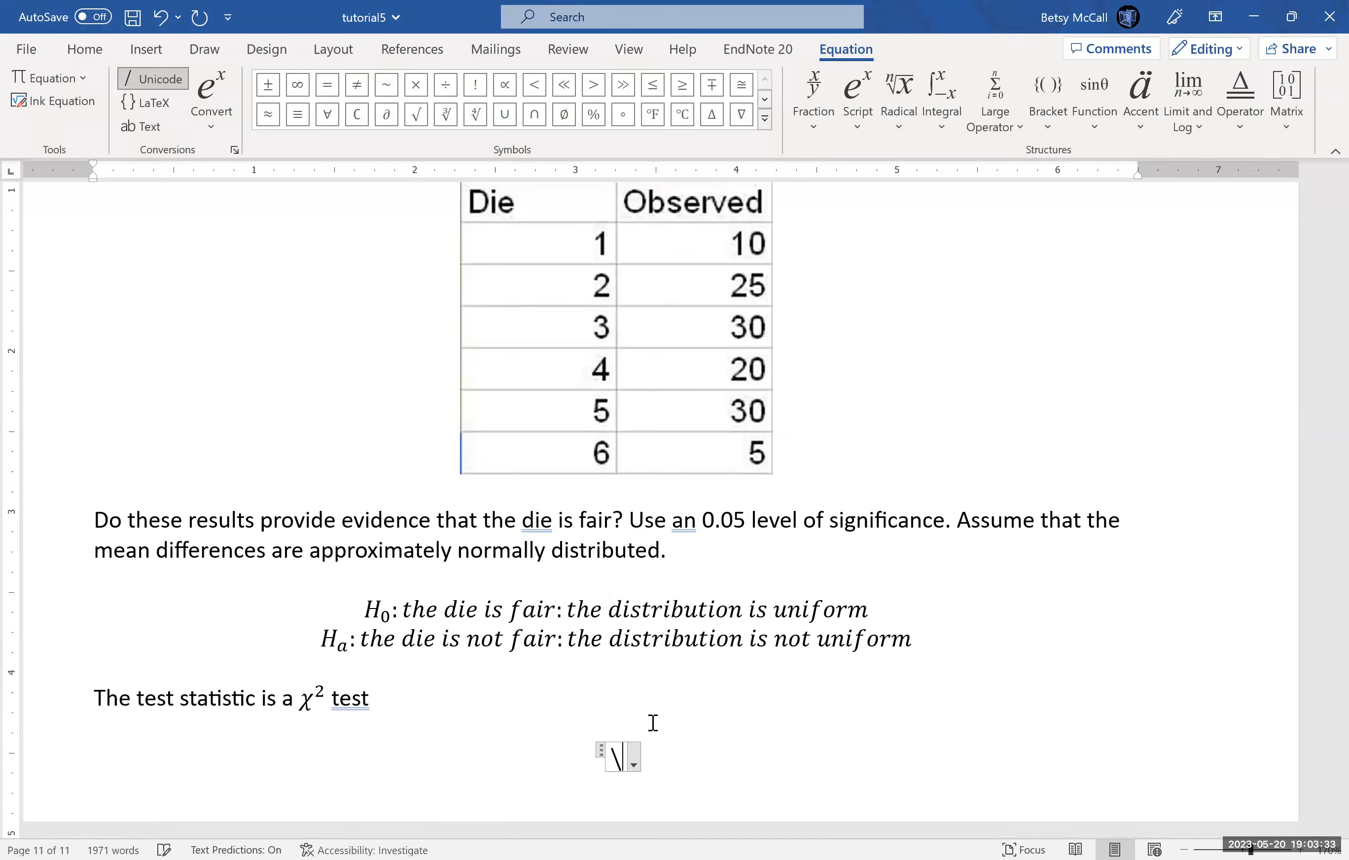
pyautogui.write('chi')
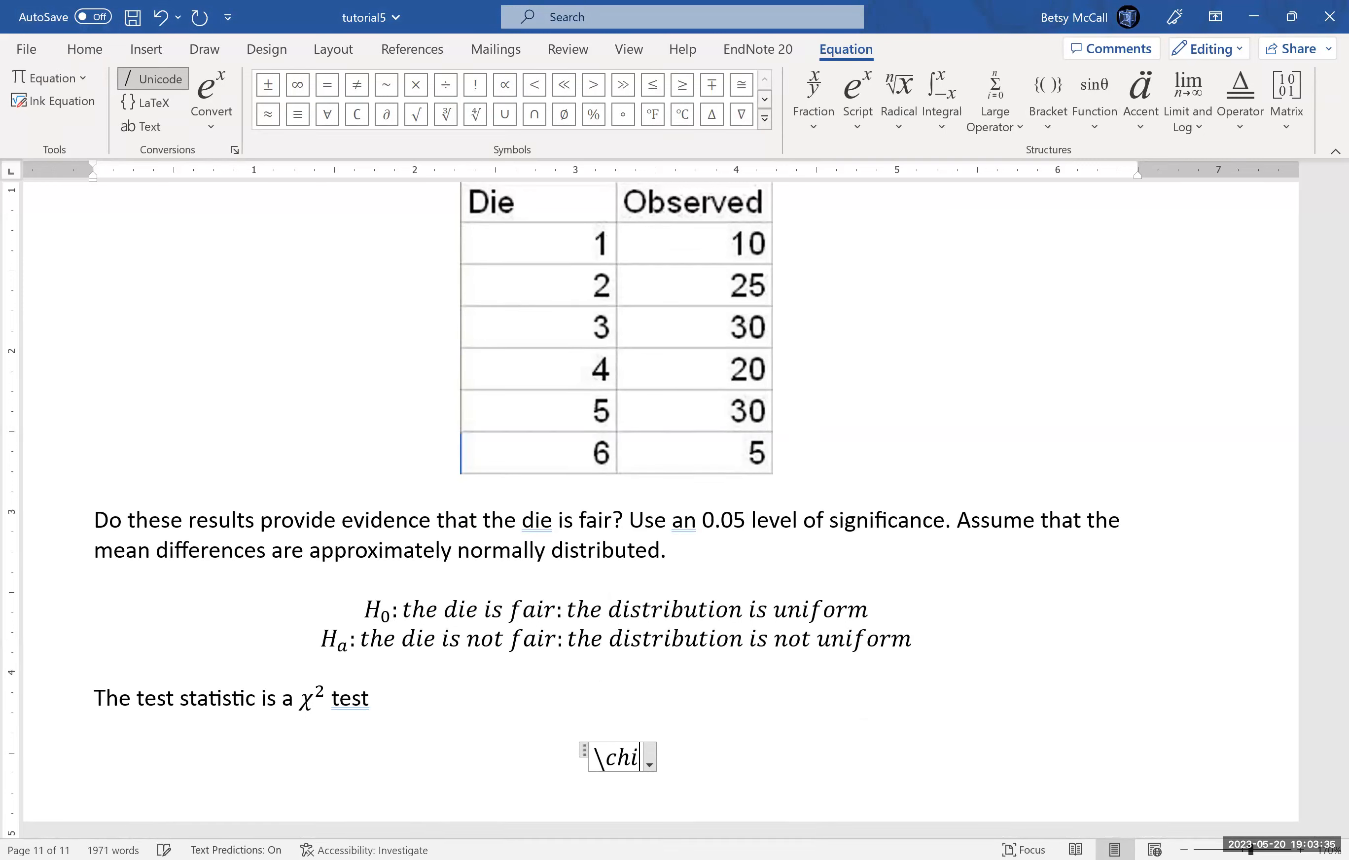
pyautogui.write(' ^2 =')
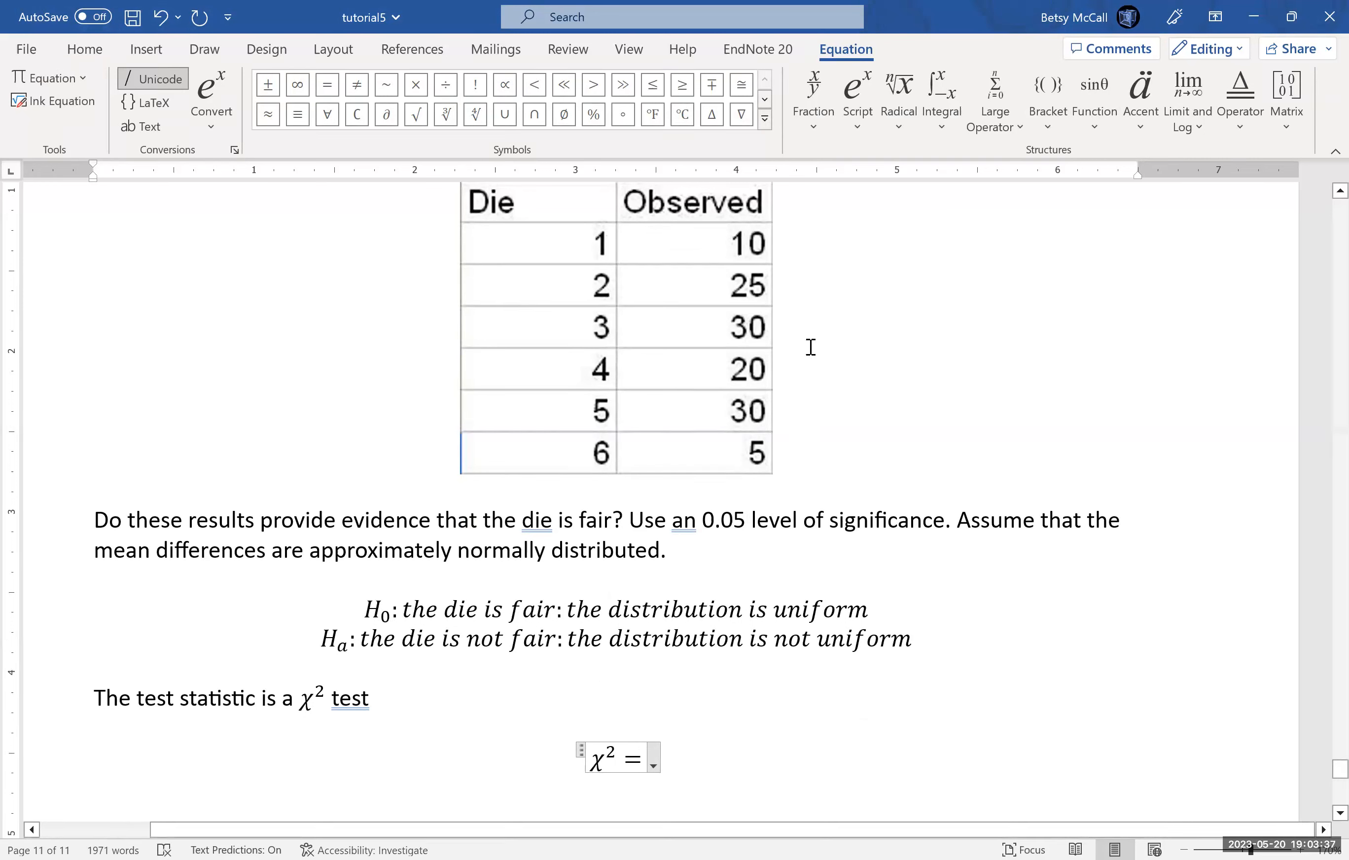
pyautogui.click(1001, 105)
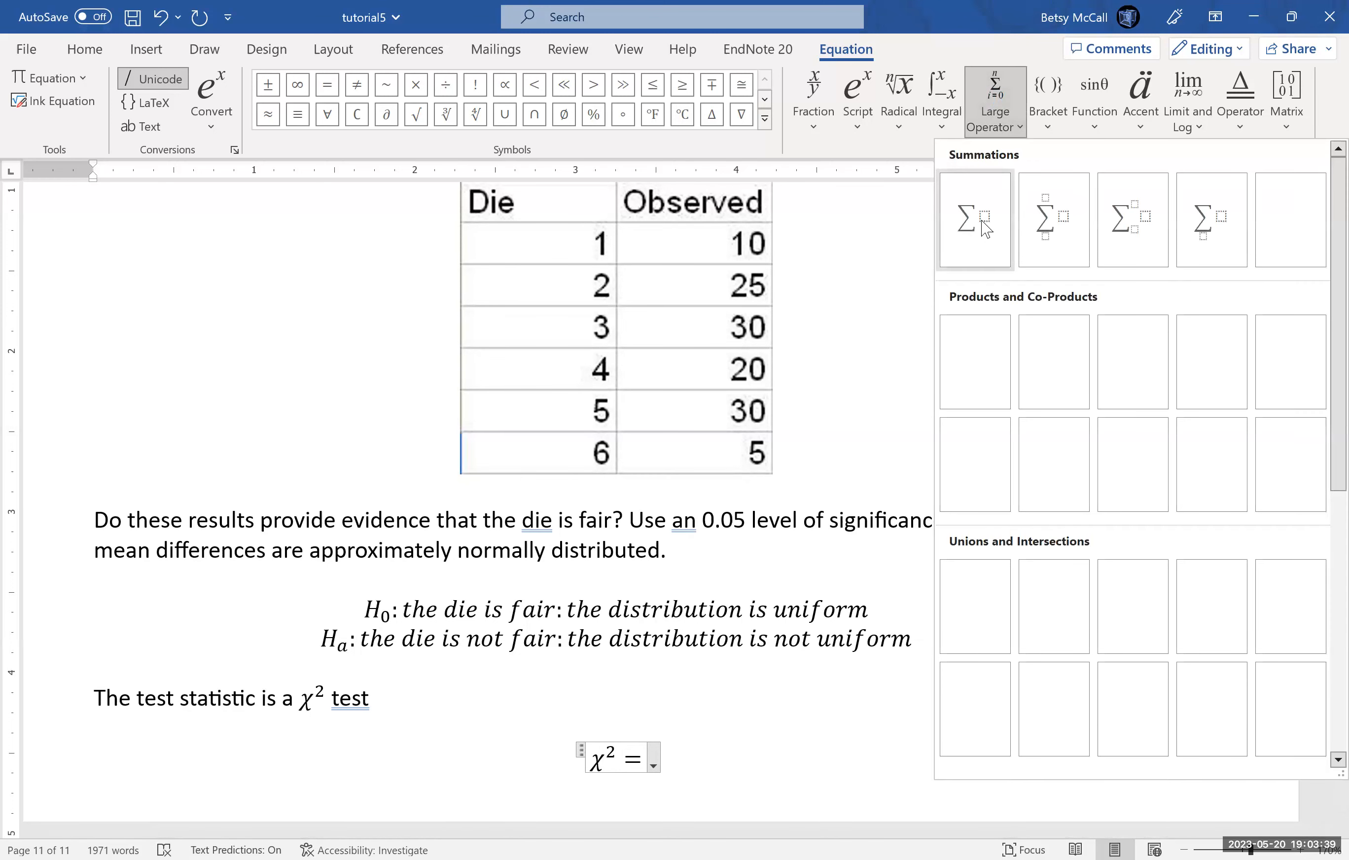
pyautogui.click(985, 226)
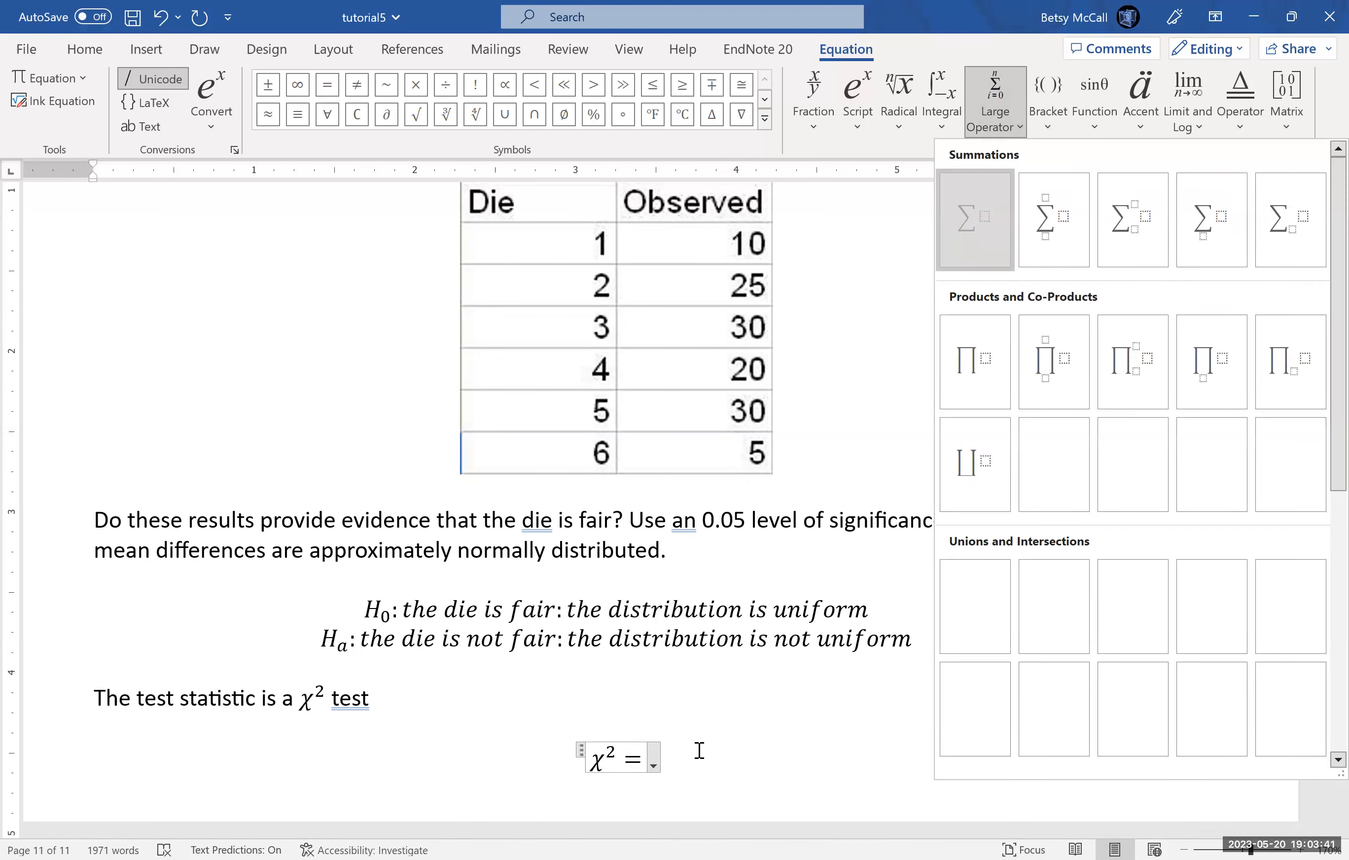
# Step: Fill the summation's placeholder with the fraction (O_i − E_i)/E_i, built up in stacked form
pyautogui.click(664, 765)
pyautogui.write('(')
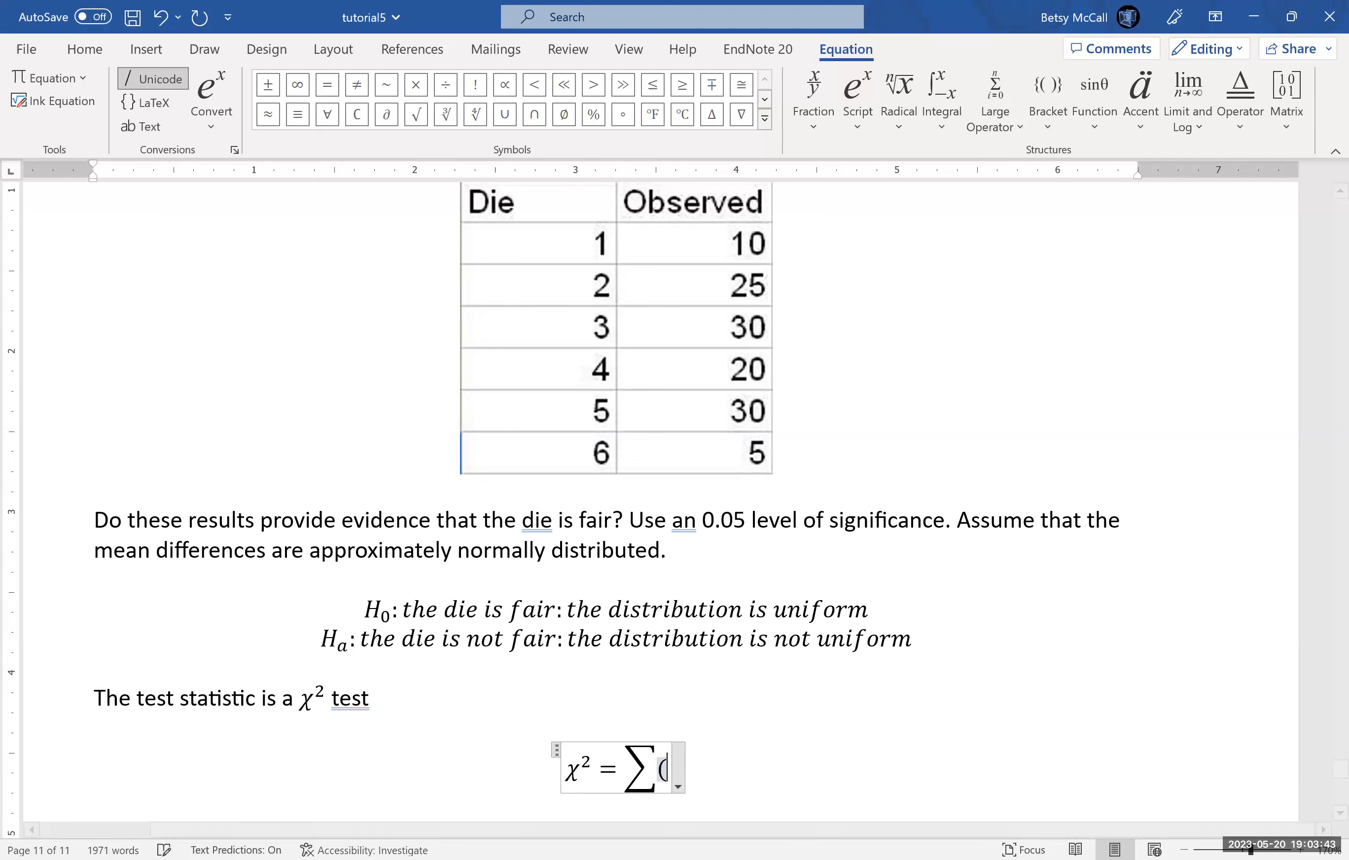
pyautogui.write('O_i')
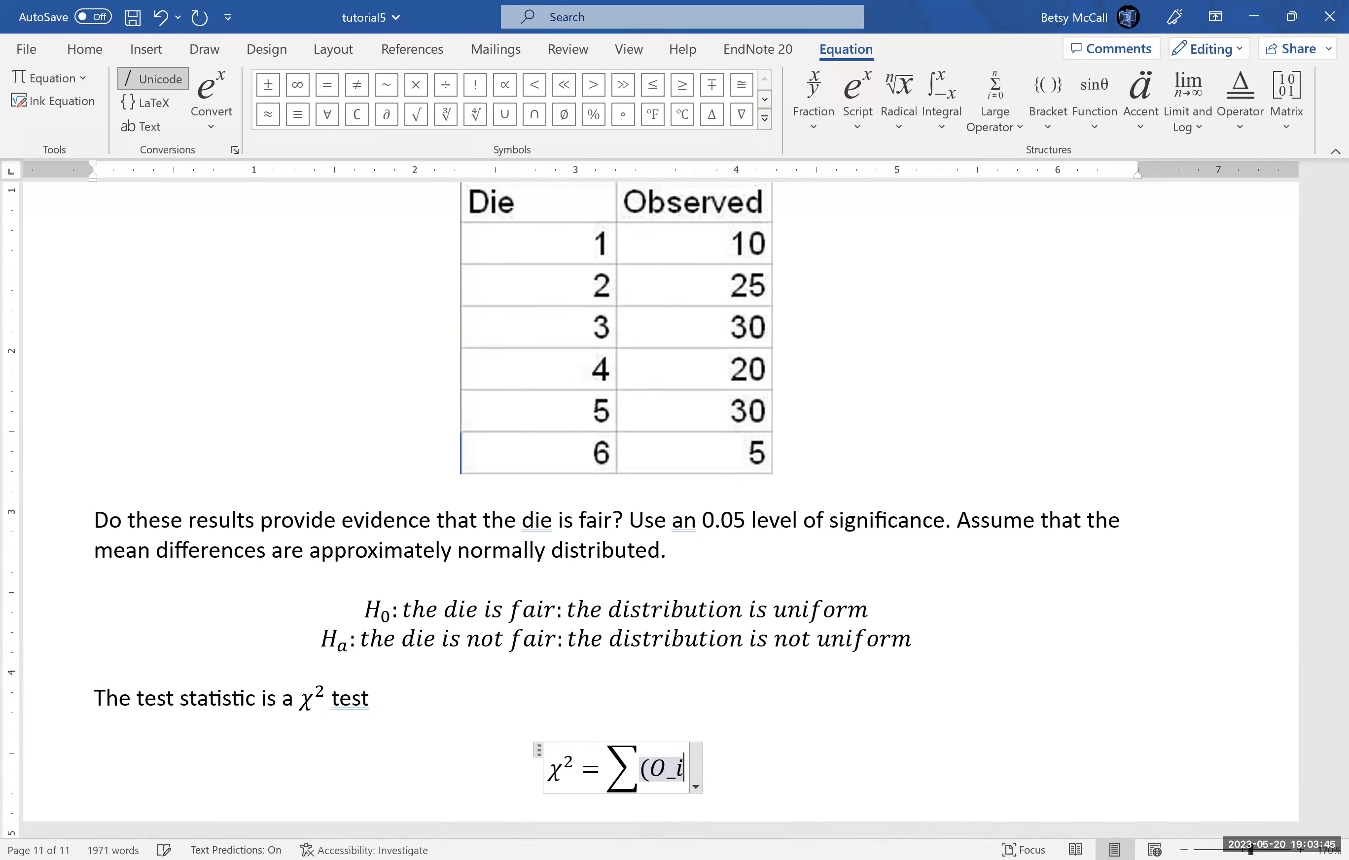
pyautogui.write(' -')
pyautogui.write('E_i)')
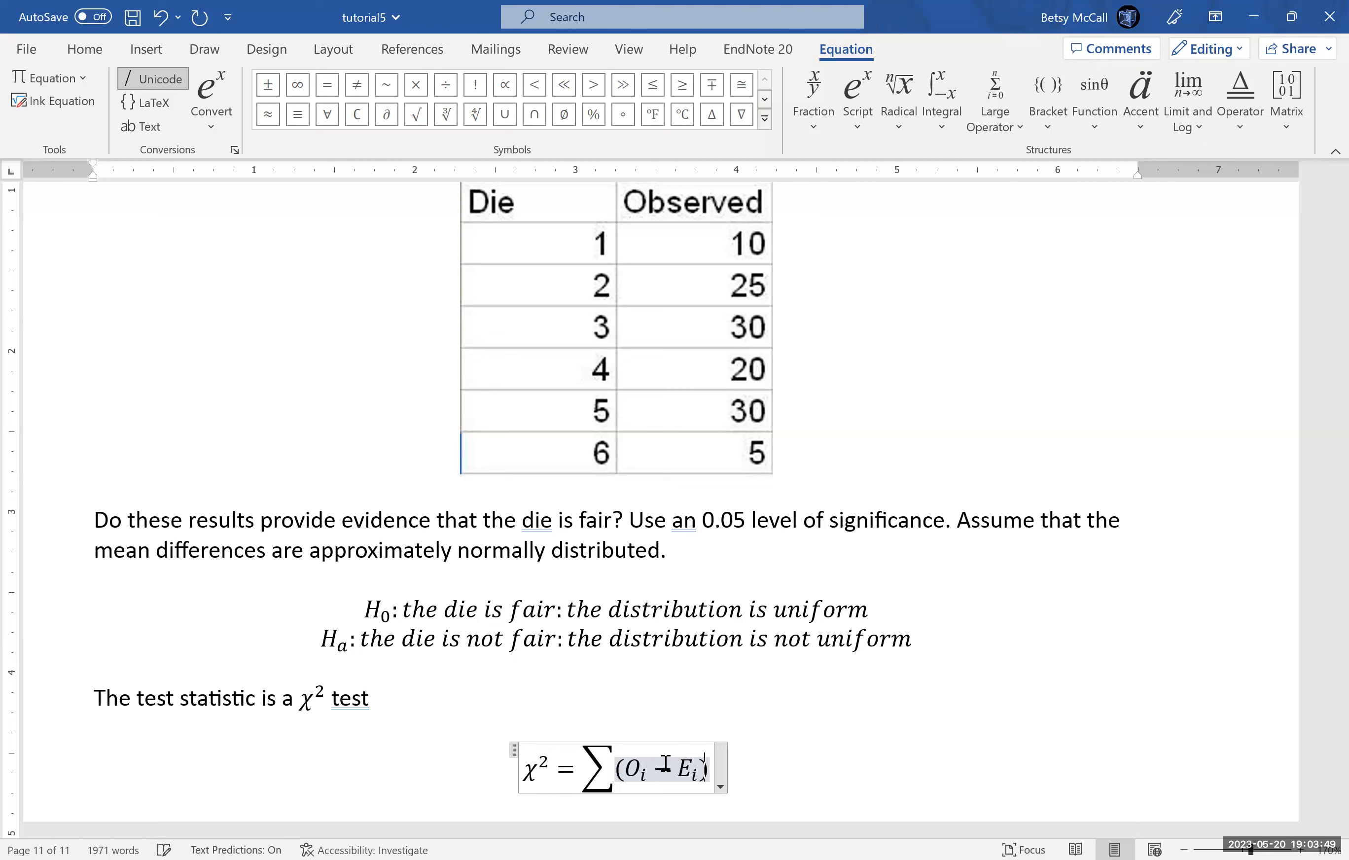
pyautogui.write('/E_i')
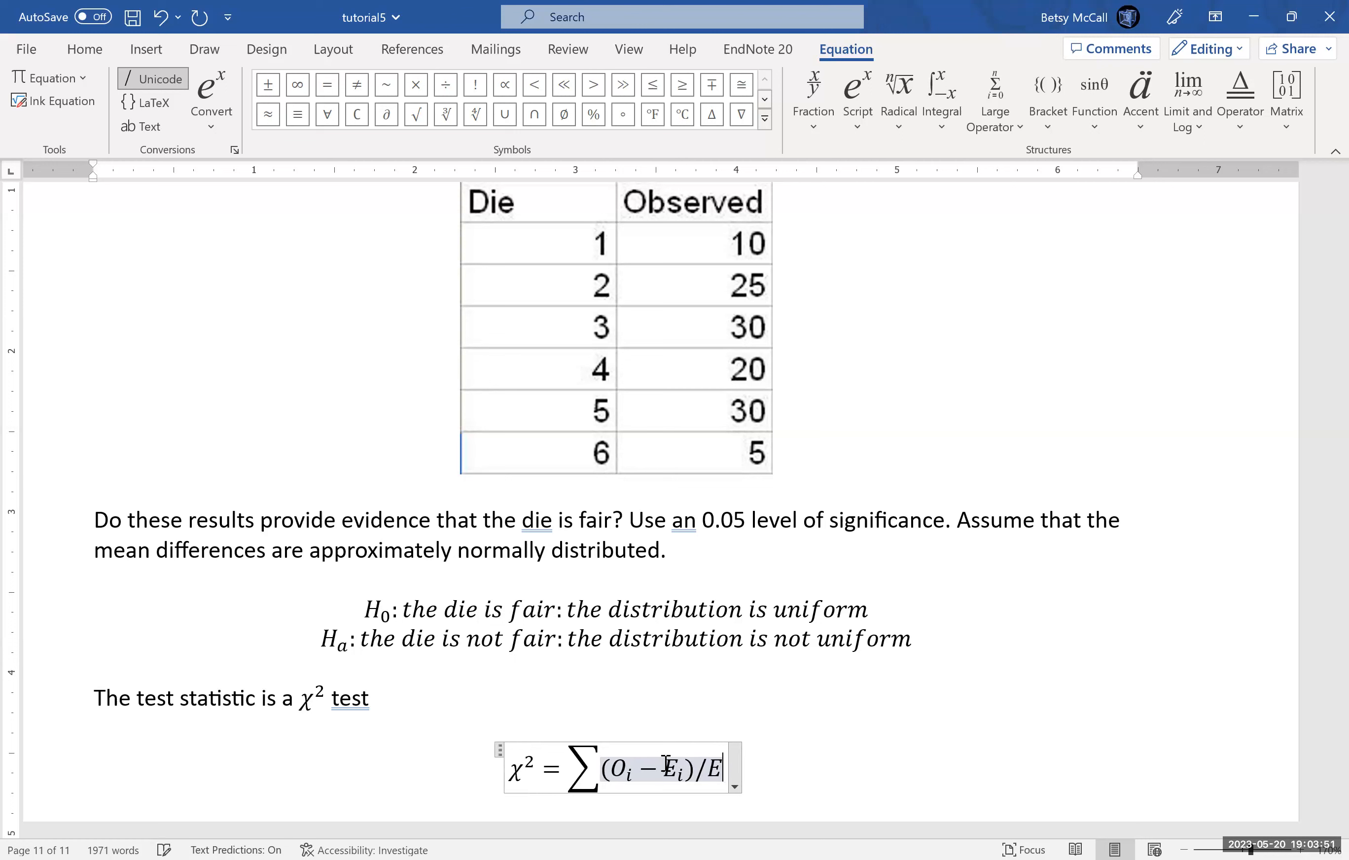
pyautogui.press('space')
pyautogui.press('space')
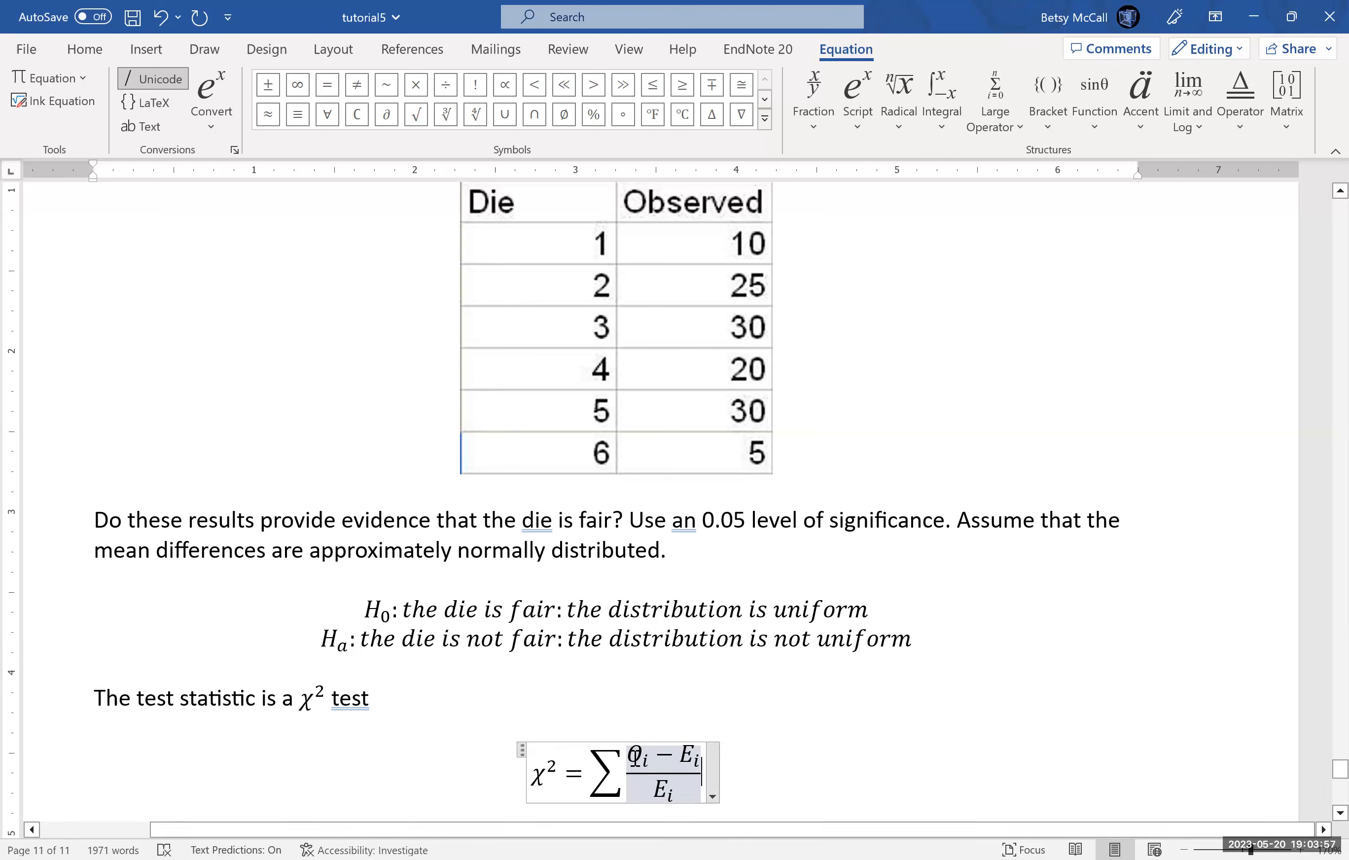
# Step: Enclose the fraction's numerator O_i − E_i in parentheses, square it, and leave the equation
pyautogui.moveTo(635, 755); pyautogui.dragTo(693, 755)
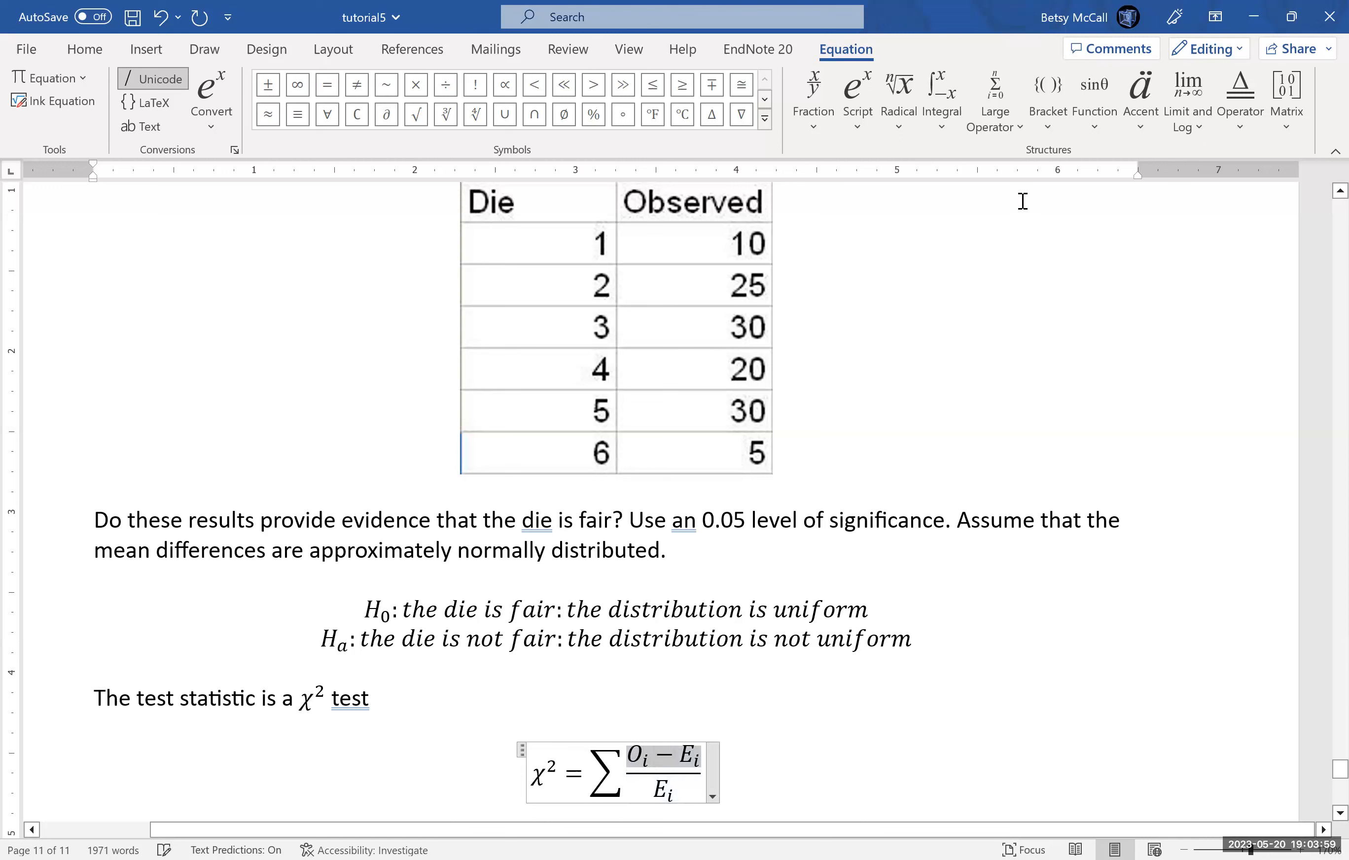
pyautogui.click(1054, 85)
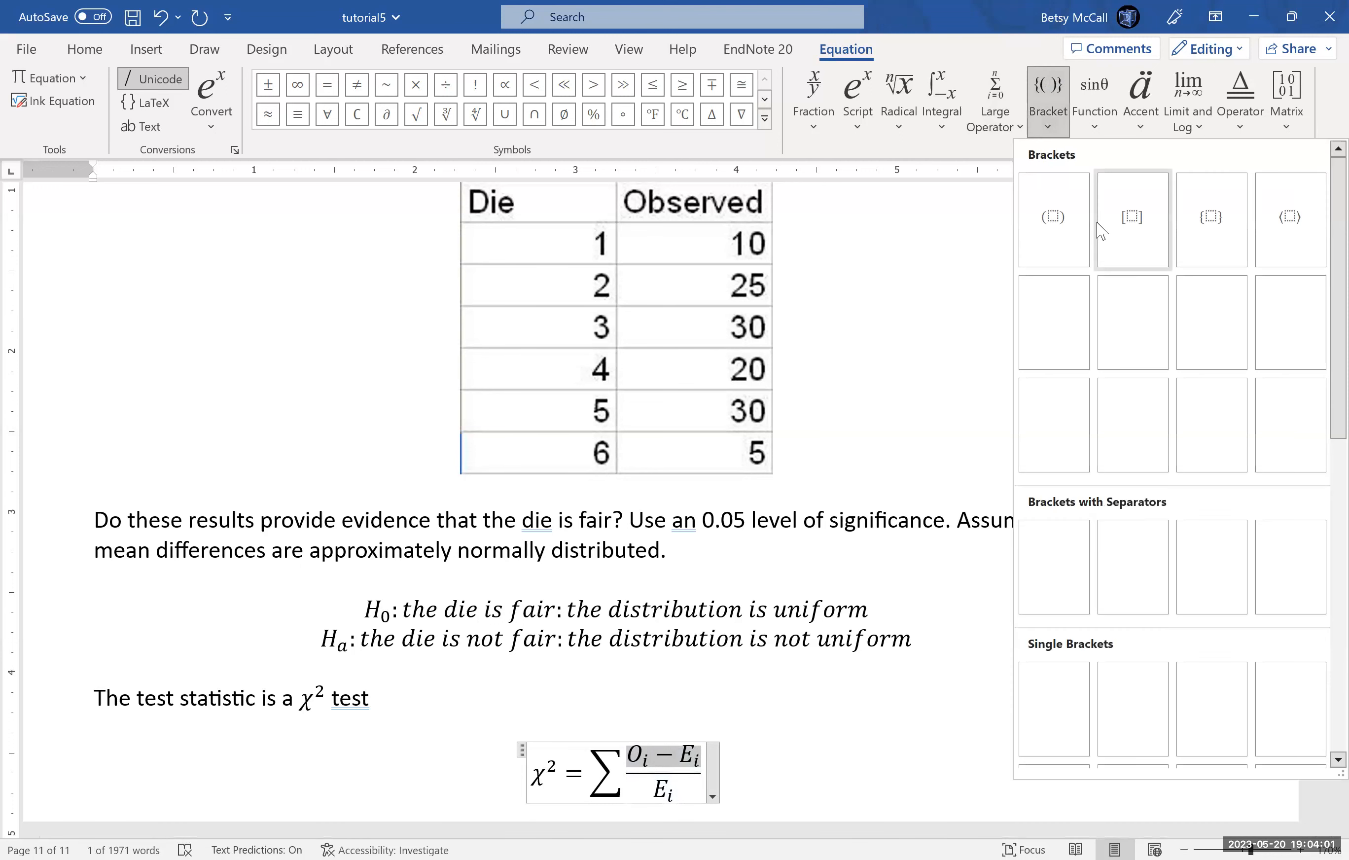
pyautogui.click(1055, 224)
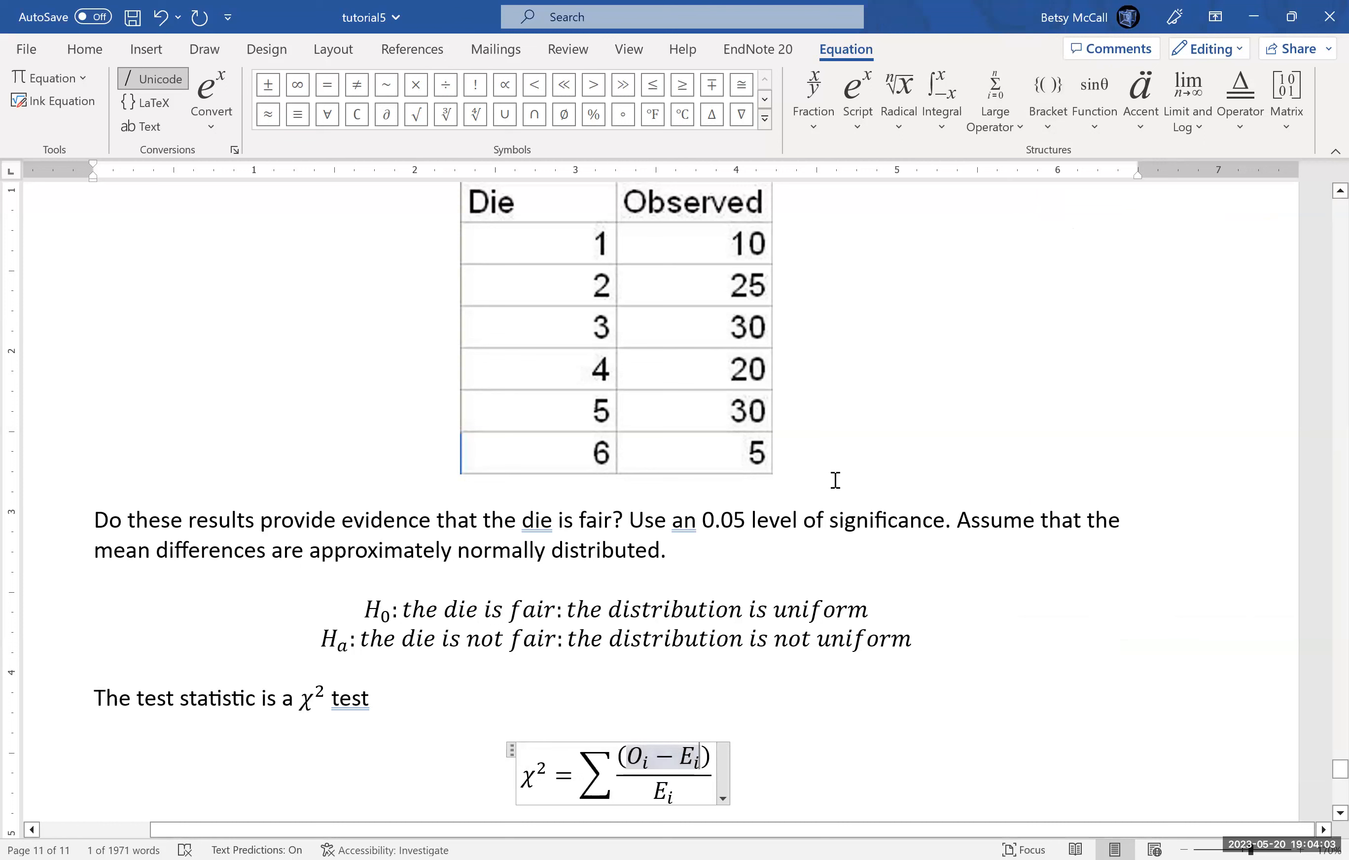
pyautogui.write('^2')
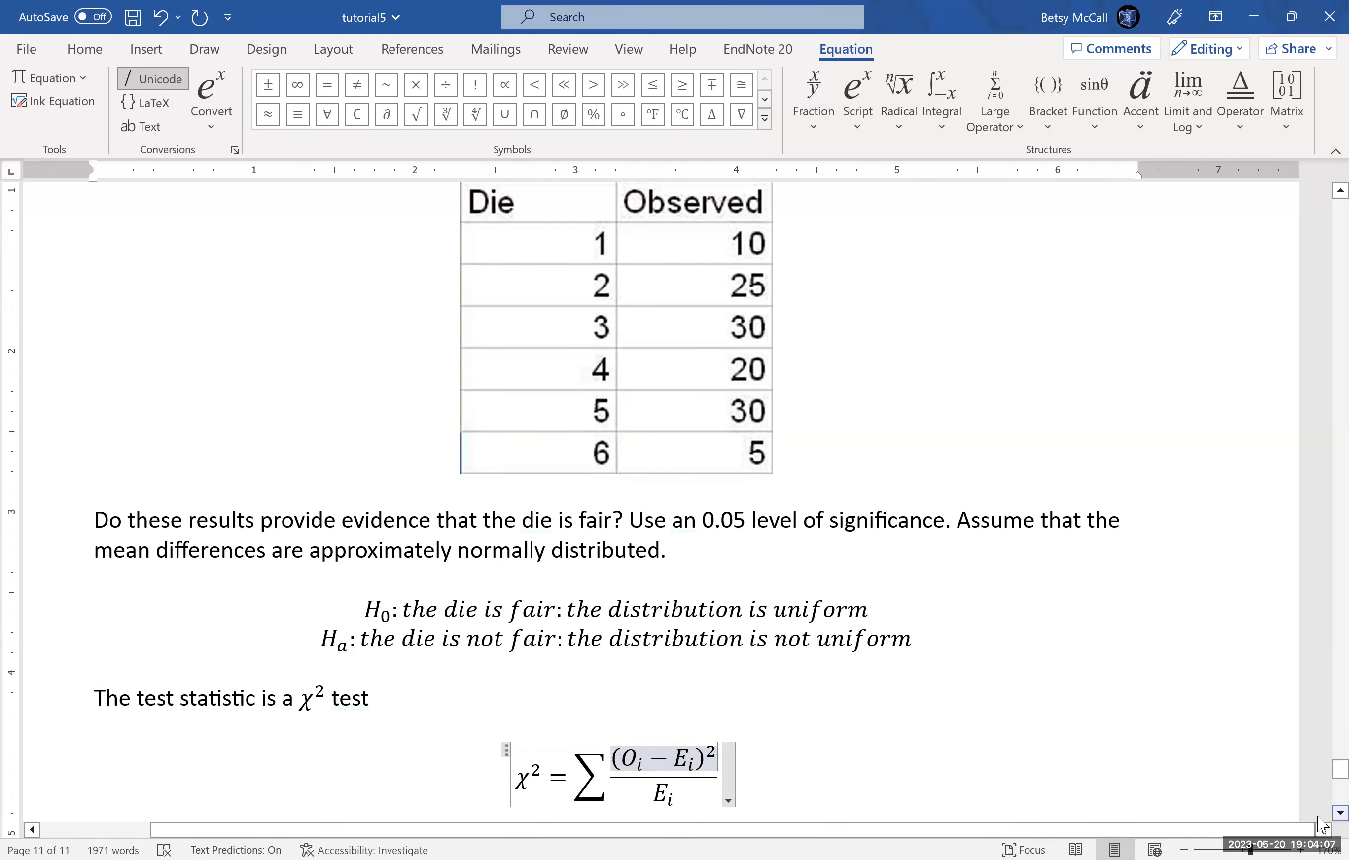
pyautogui.scroll(-3, 1322, 823)
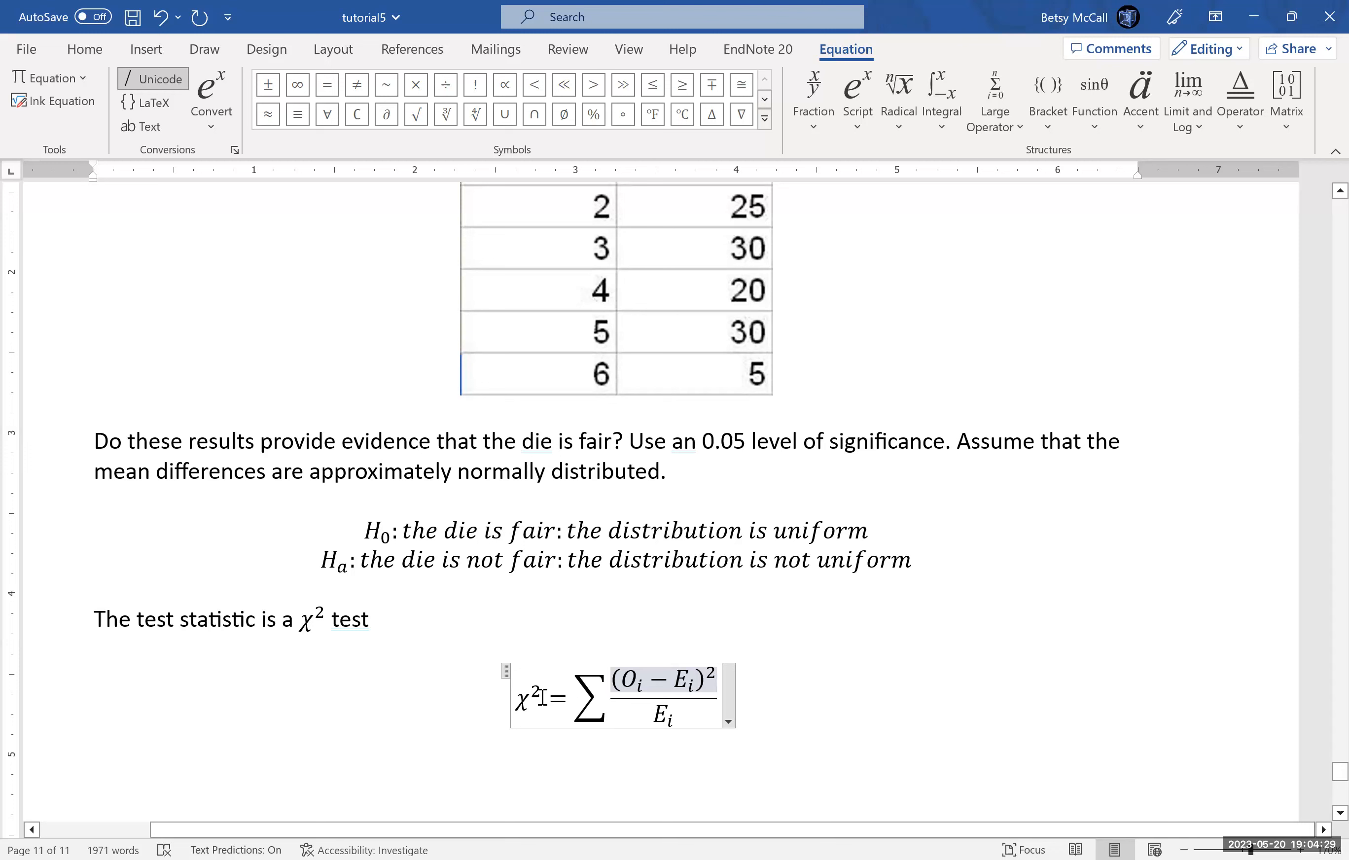
pyautogui.click(906, 731)
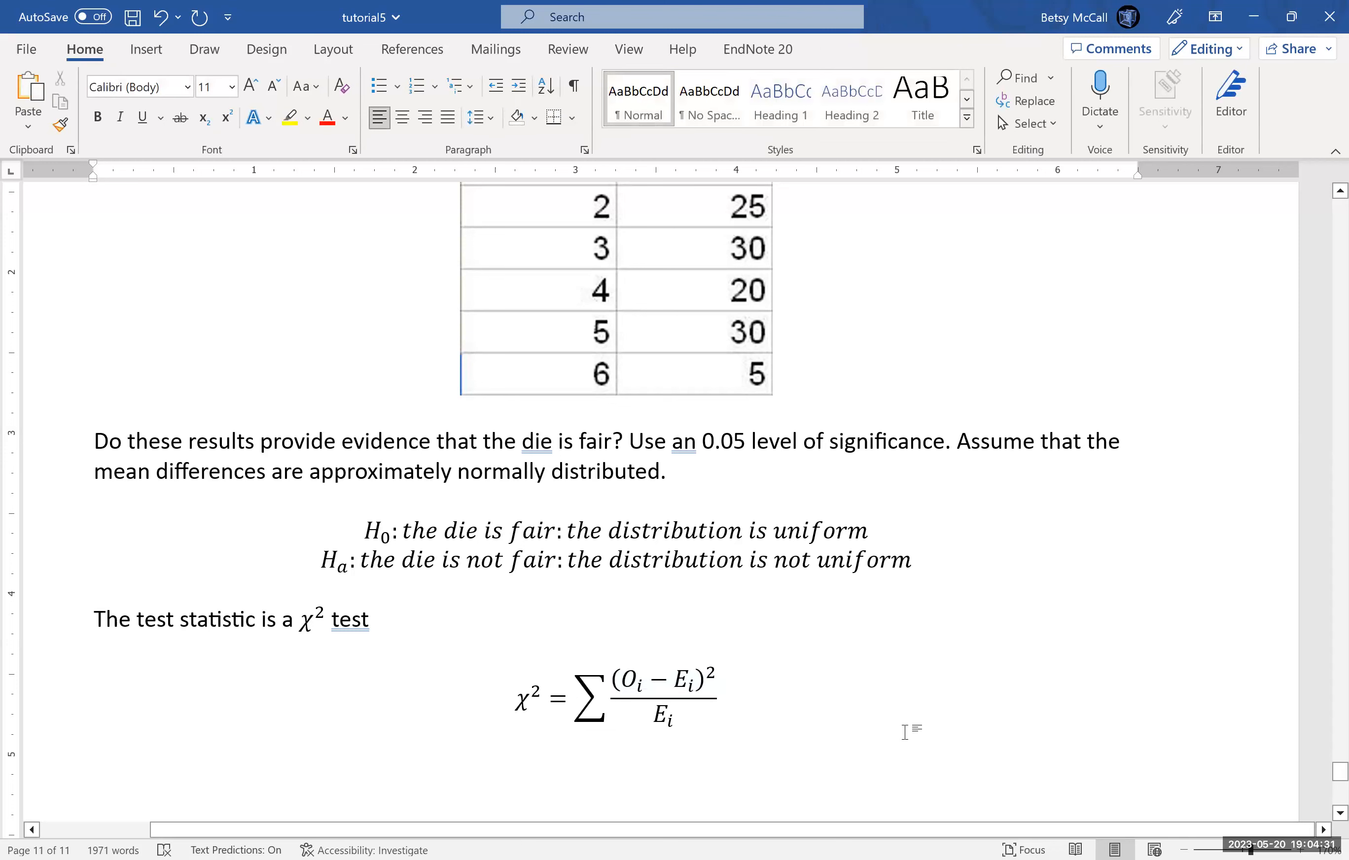
# Step: Write "Df=n-1 where n is the number of values in the table." on a new line below the equation
pyautogui.press('Return')
pyautogui.write('df=')
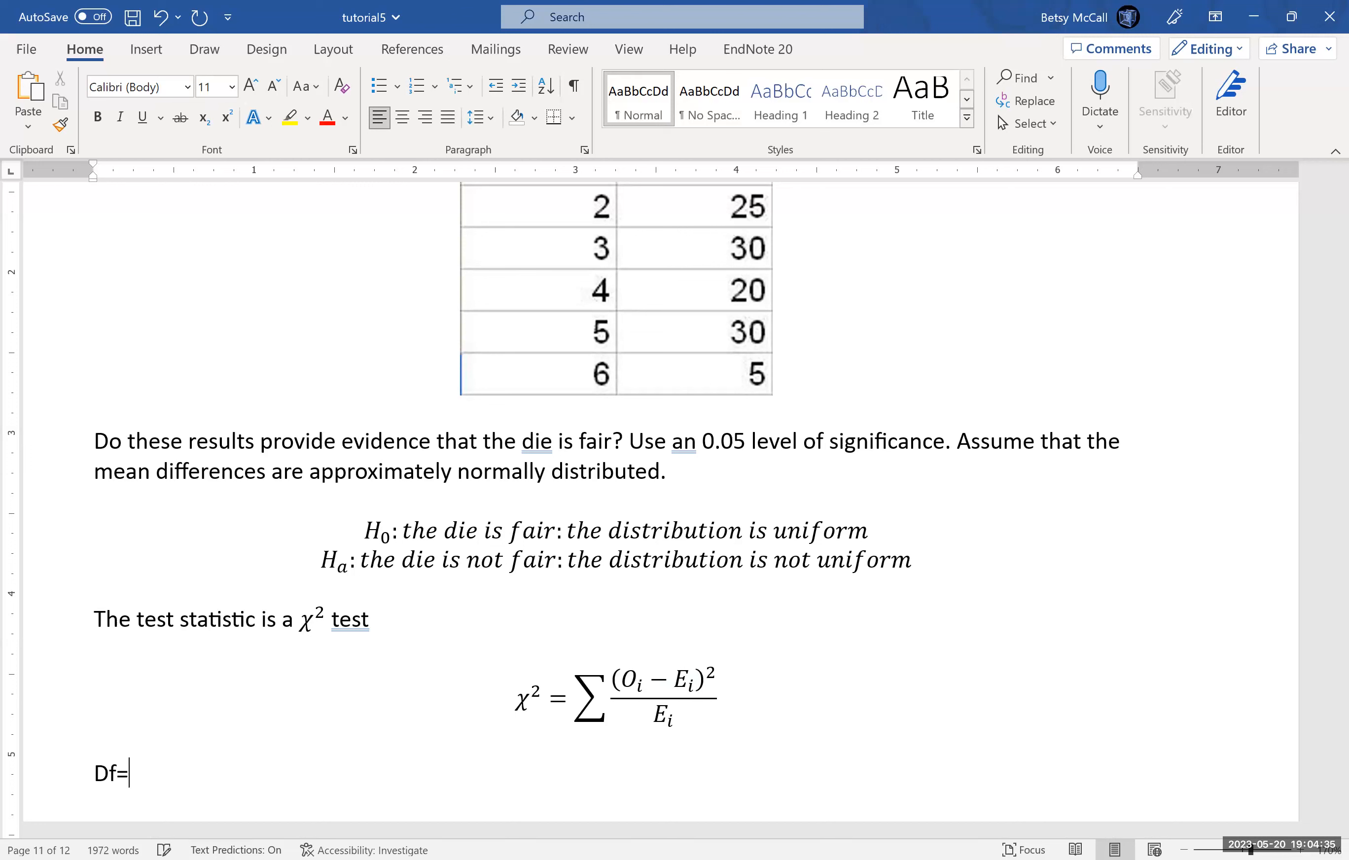
pyautogui.write('n-1 where n is the numbe')
pyautogui.press('Tab')
pyautogui.write('v')
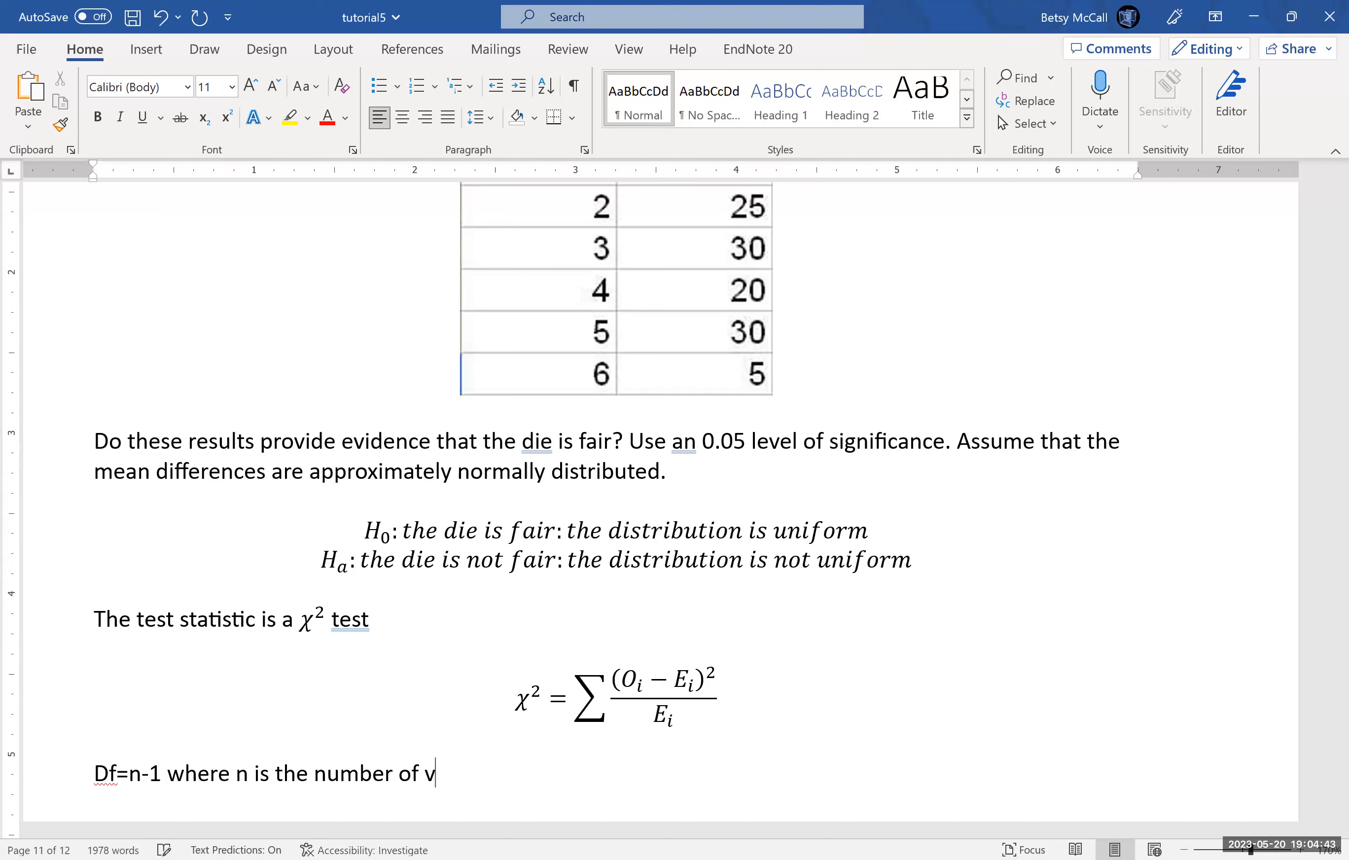
pyautogui.write('alues in the table.')
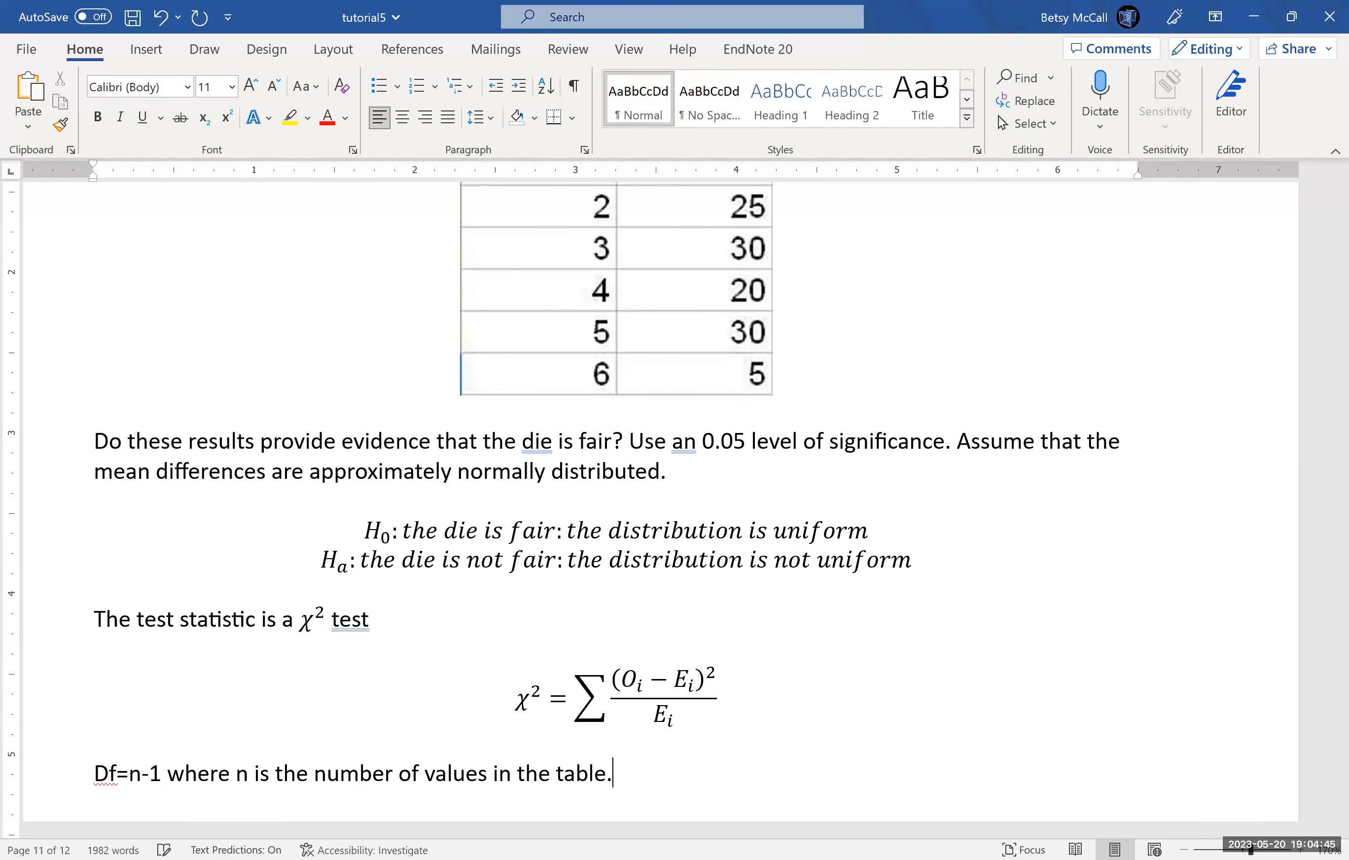
pyautogui.press('Return')
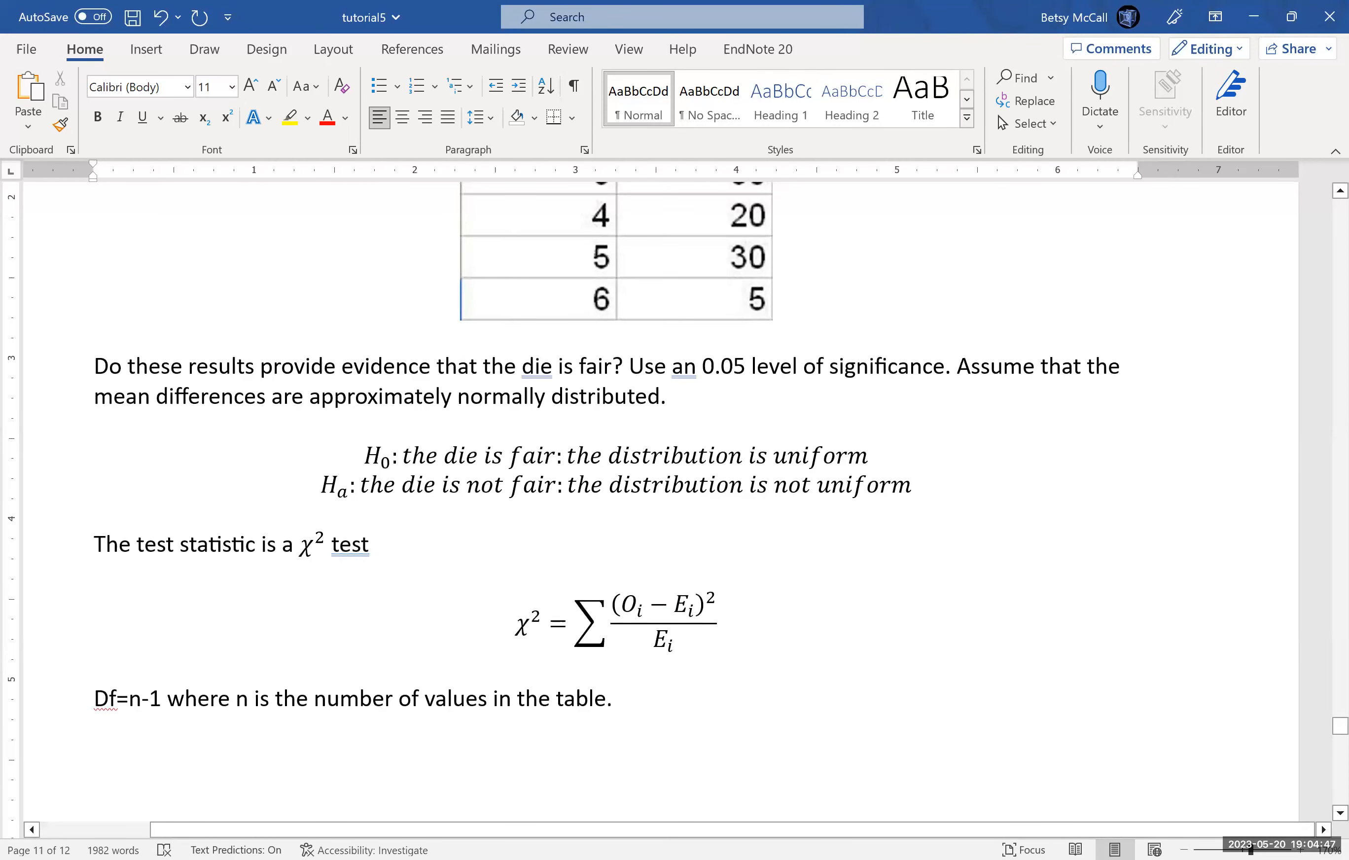
# Step: Add the line "Df=5" below the degrees of freedom explanation
pyautogui.write('df')
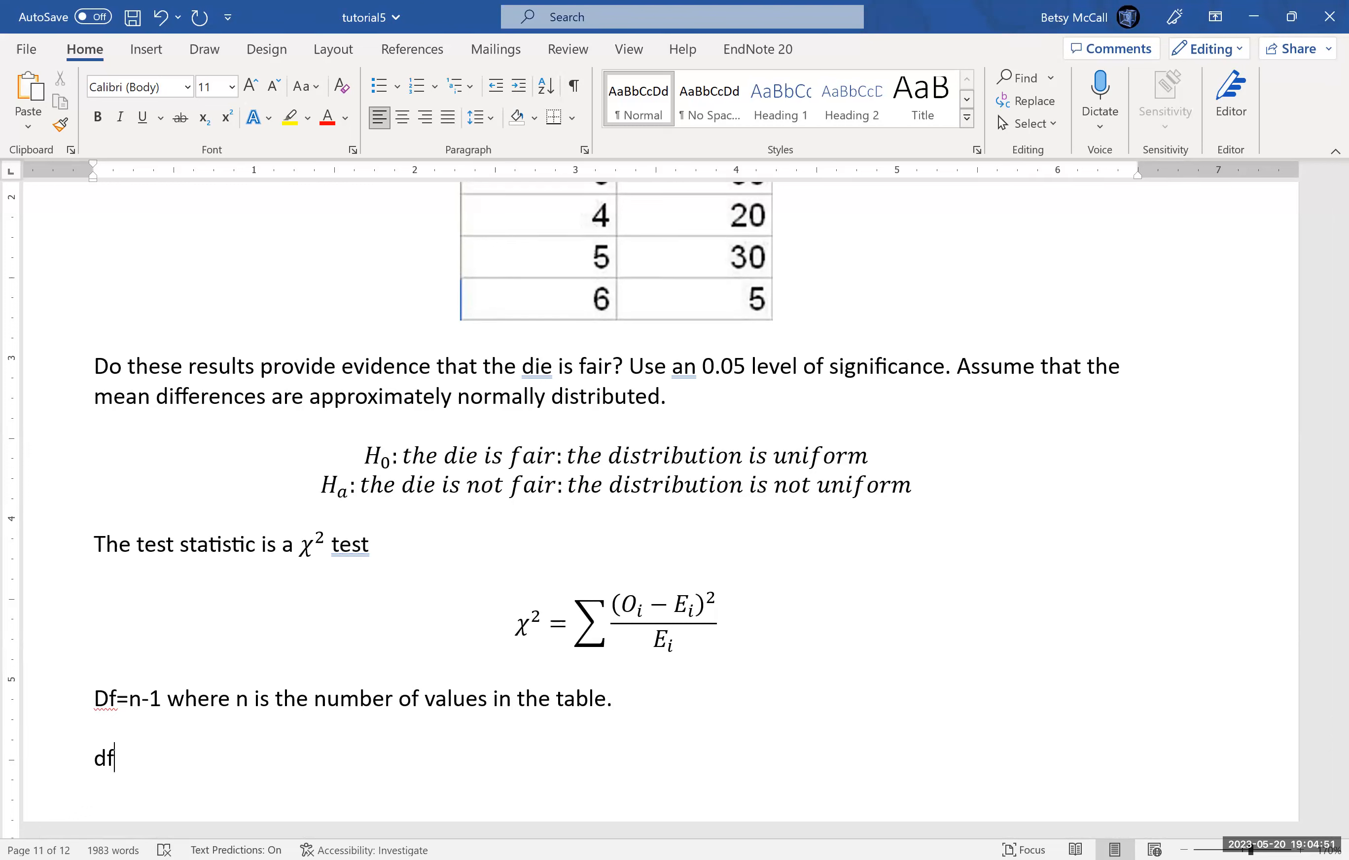
pyautogui.write('=5')
pyautogui.press('Return')
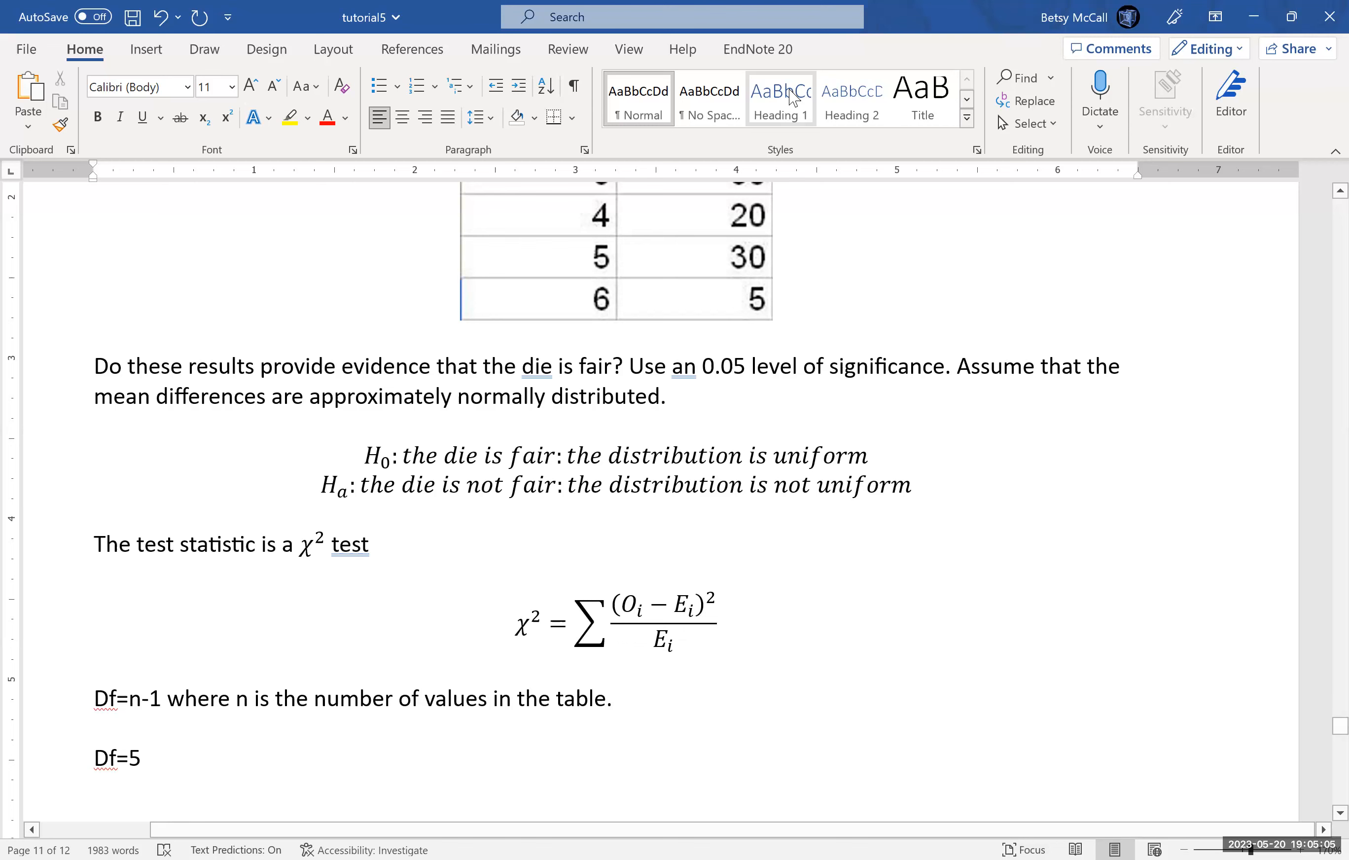
# Step: Switch to the Excel workbook and enter the heading "Exp count" in D1
pyautogui.click(302, 229)
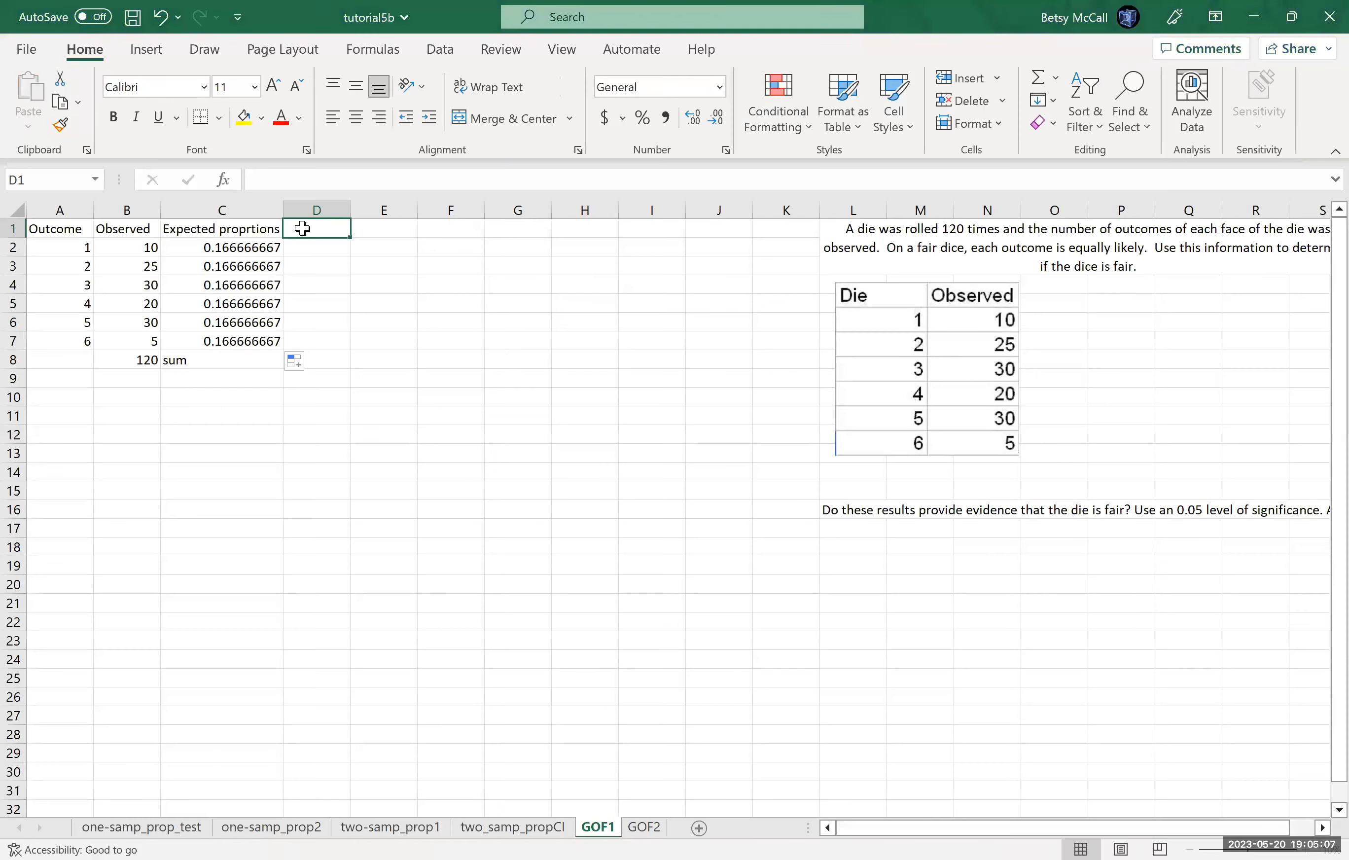
pyautogui.write('Exp count')
pyautogui.press('Return')
# Step: Enter the formula =120*C2 in D2 and fill it down through D7
pyautogui.write('=')
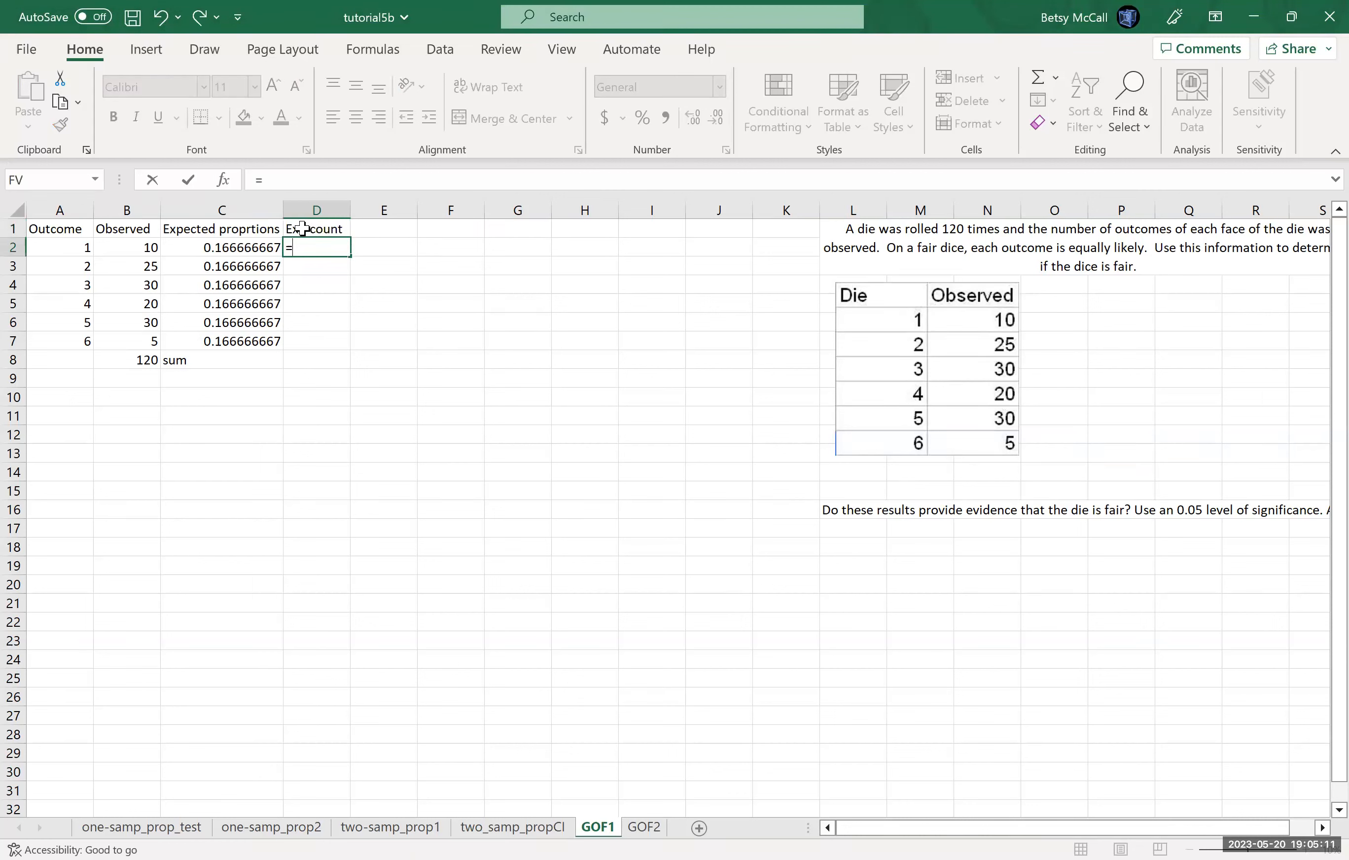
pyautogui.write('120*')
pyautogui.click(251, 247)
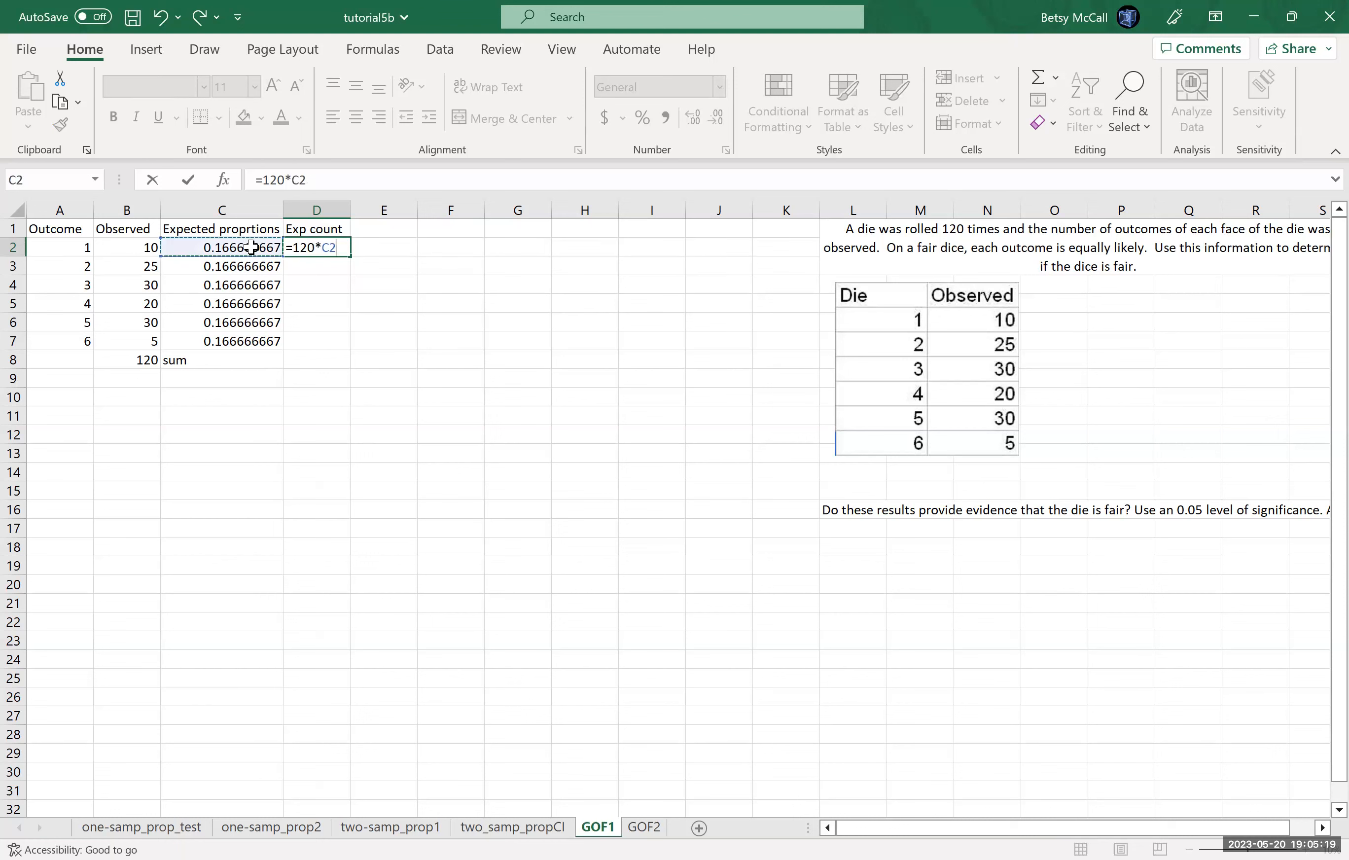
pyautogui.press('Return')
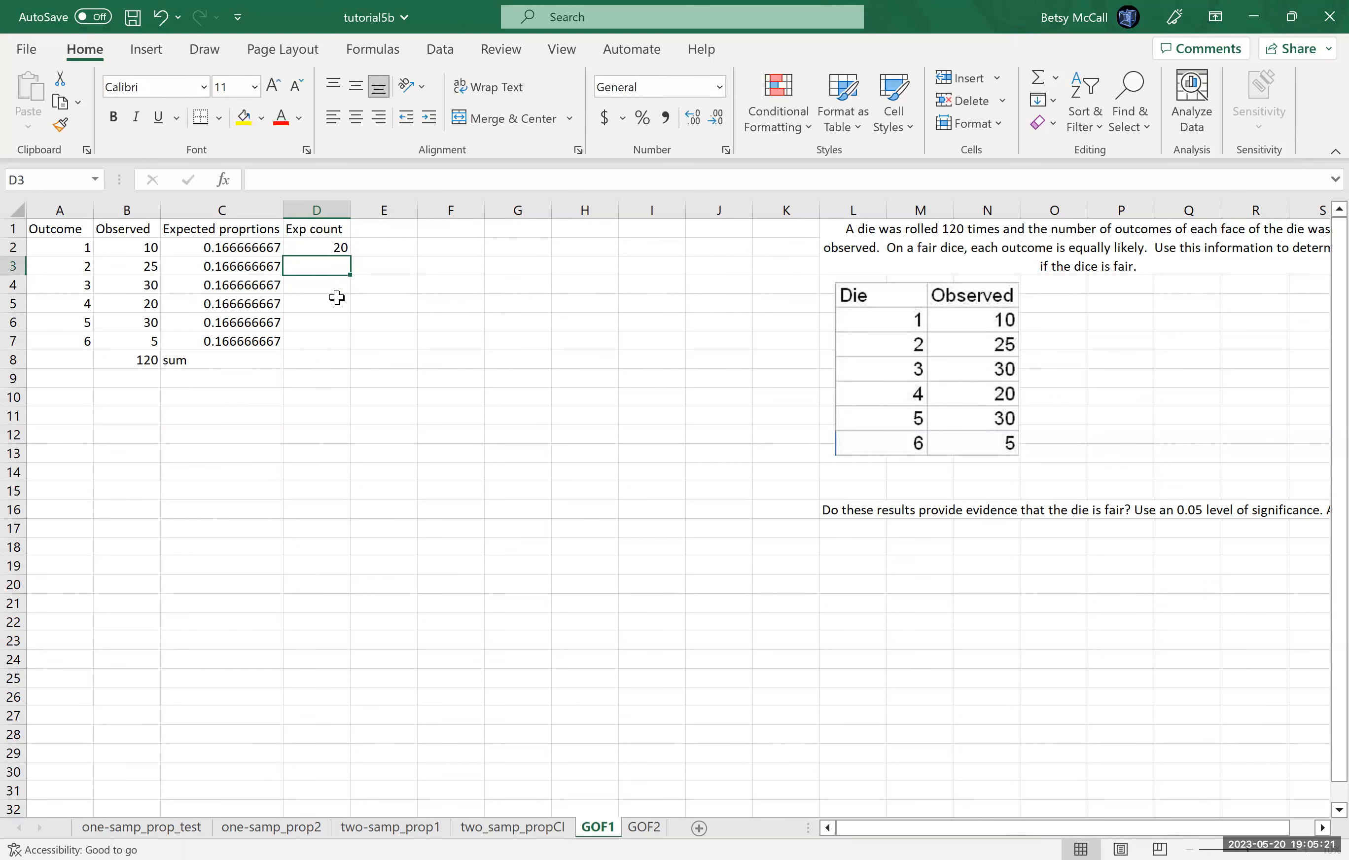
pyautogui.click(338, 247)
pyautogui.moveTo(353, 259); pyautogui.dragTo(353, 351)
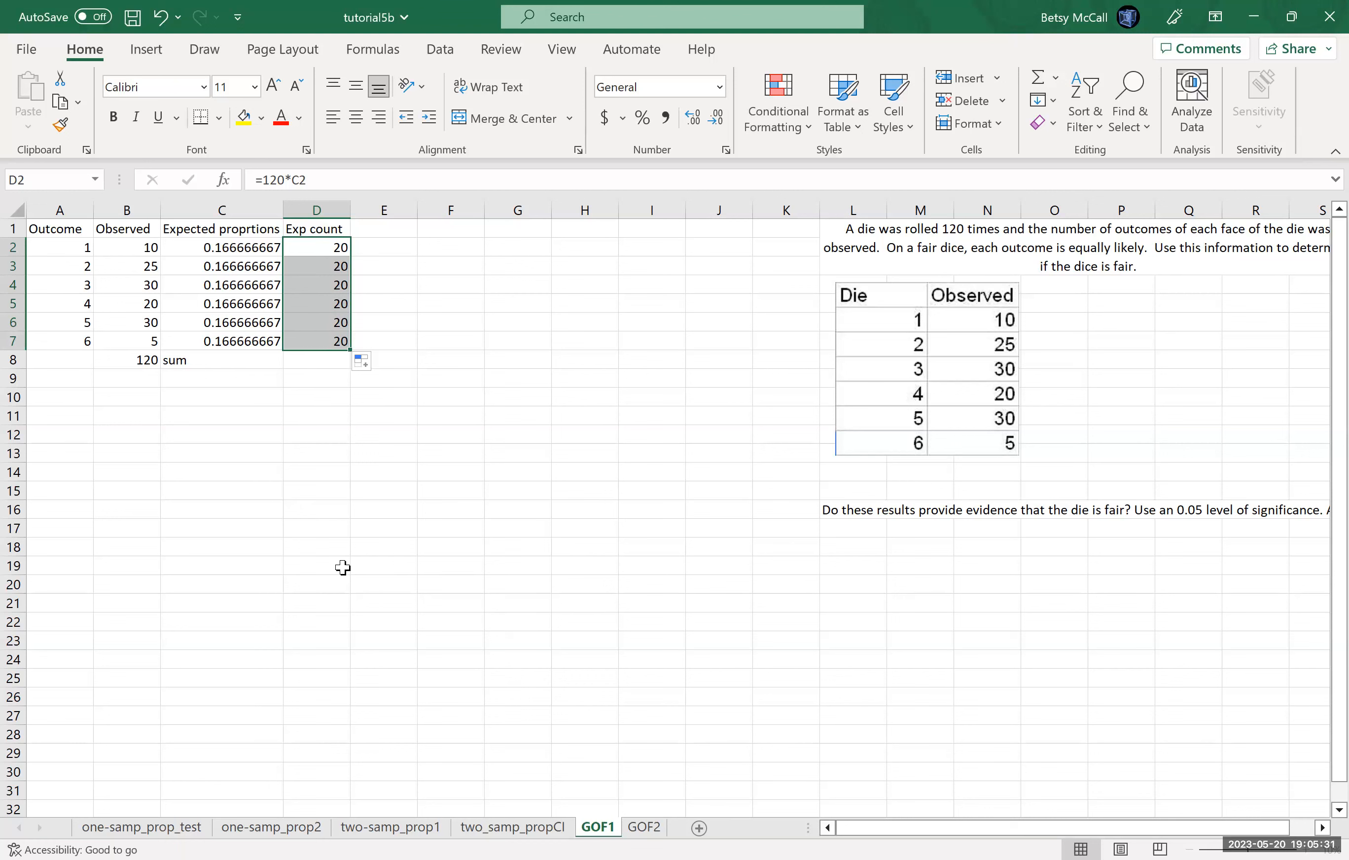
# Step: Enter the heading "Difference" in E1
pyautogui.click(389, 226)
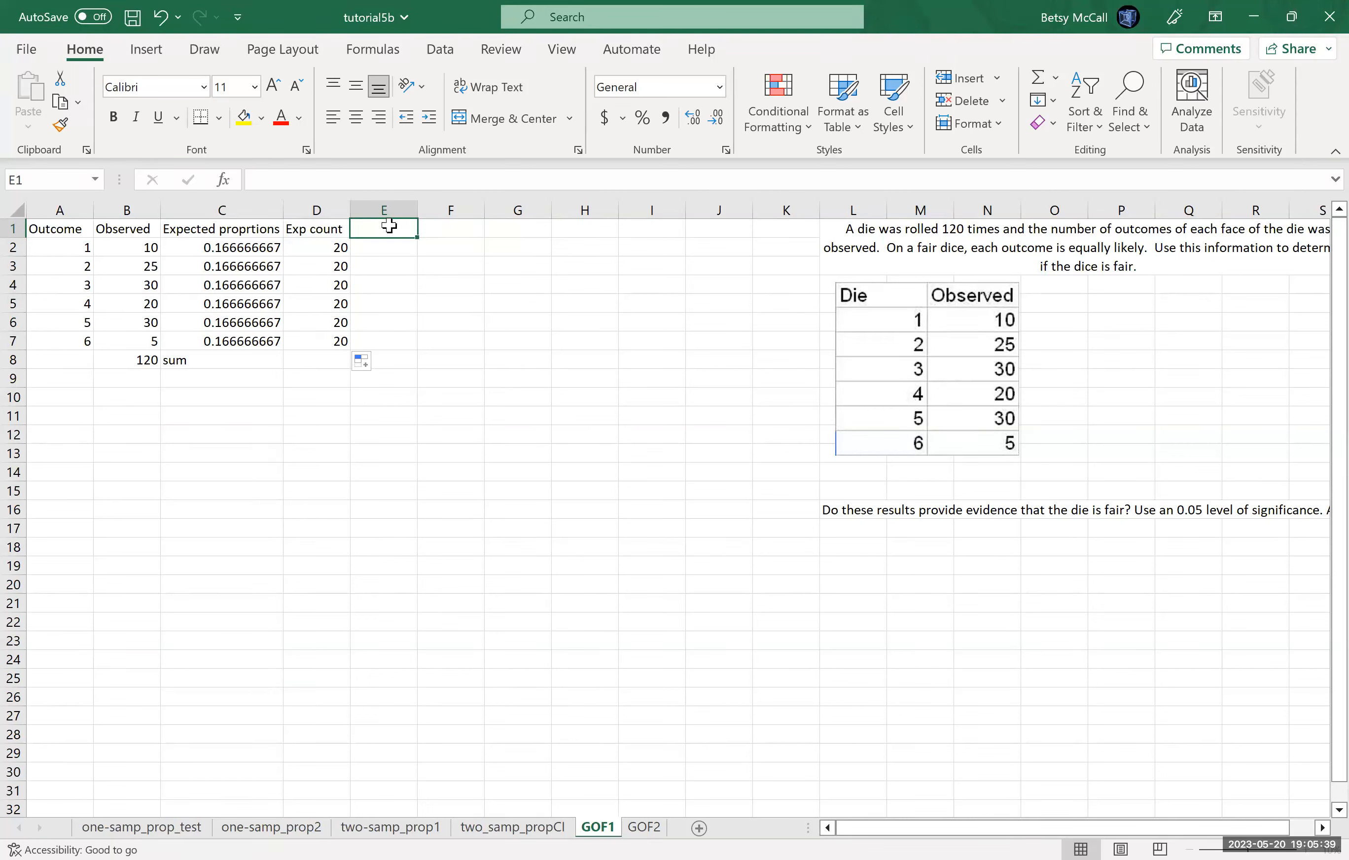
pyautogui.write('Diffe')
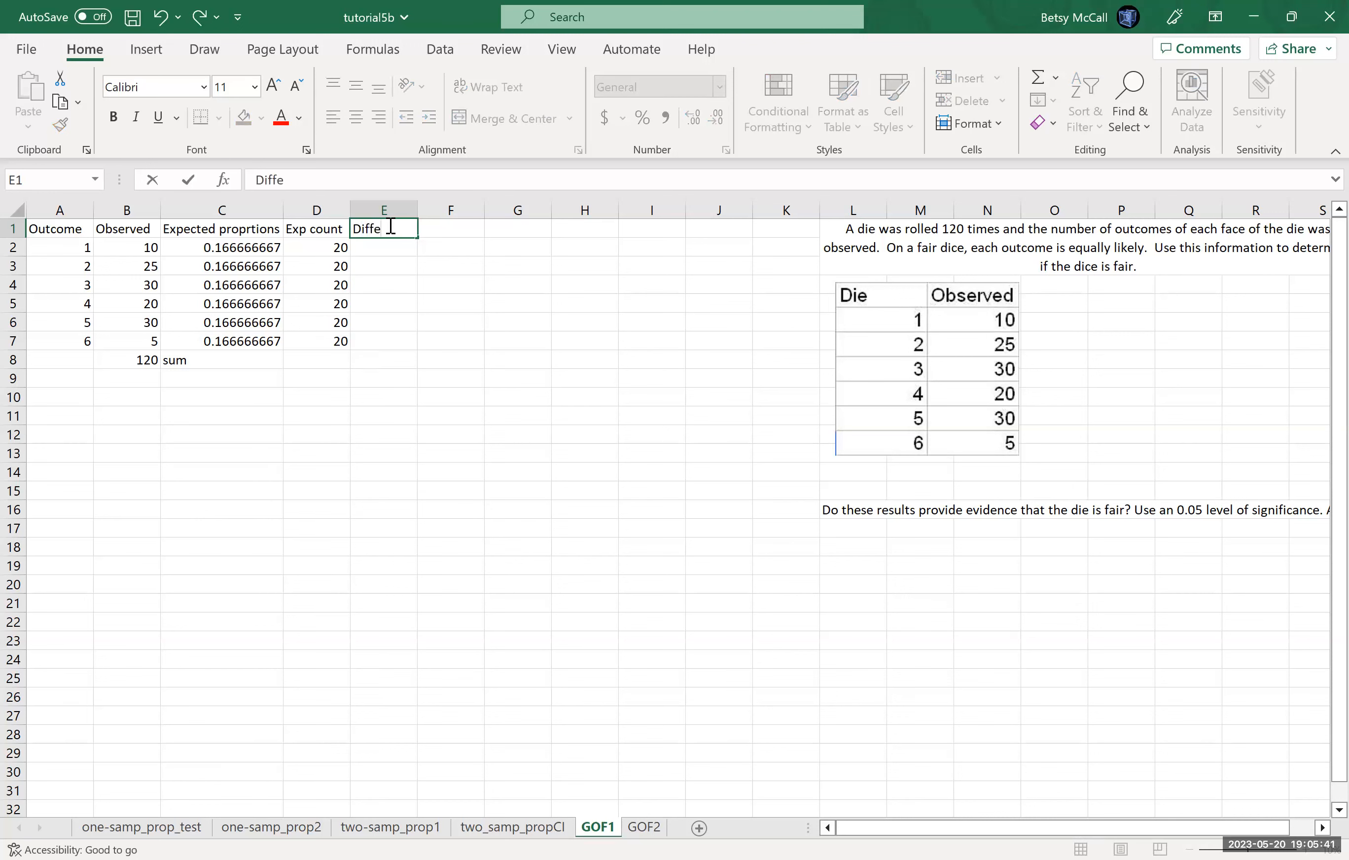
pyautogui.write('rence')
pyautogui.press('Return')
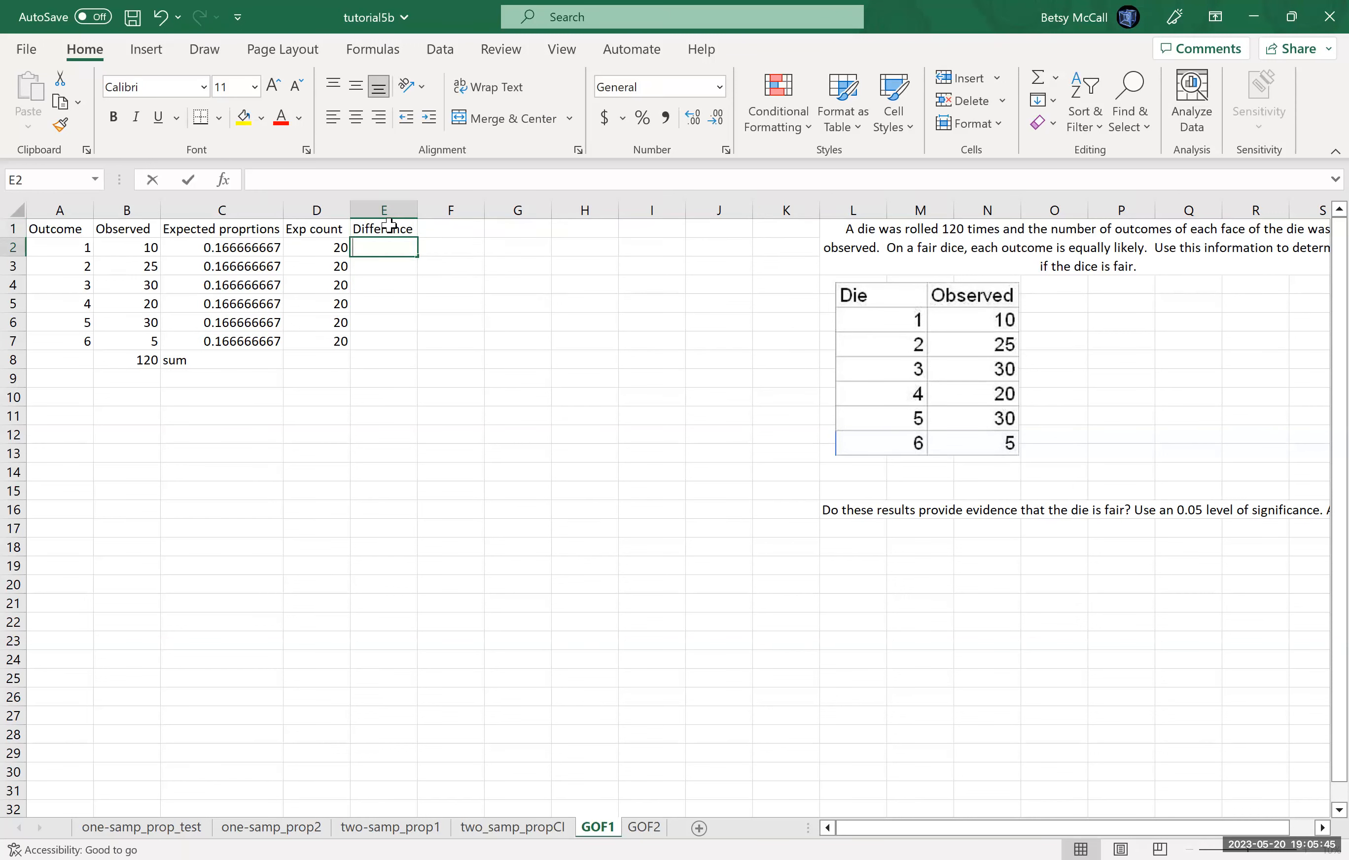
# Step: Enter the formula =B2-D2 in E2 and fill it down through E7
pyautogui.write('=')
pyautogui.click(139, 247)
pyautogui.write('-')
pyautogui.click(322, 245)
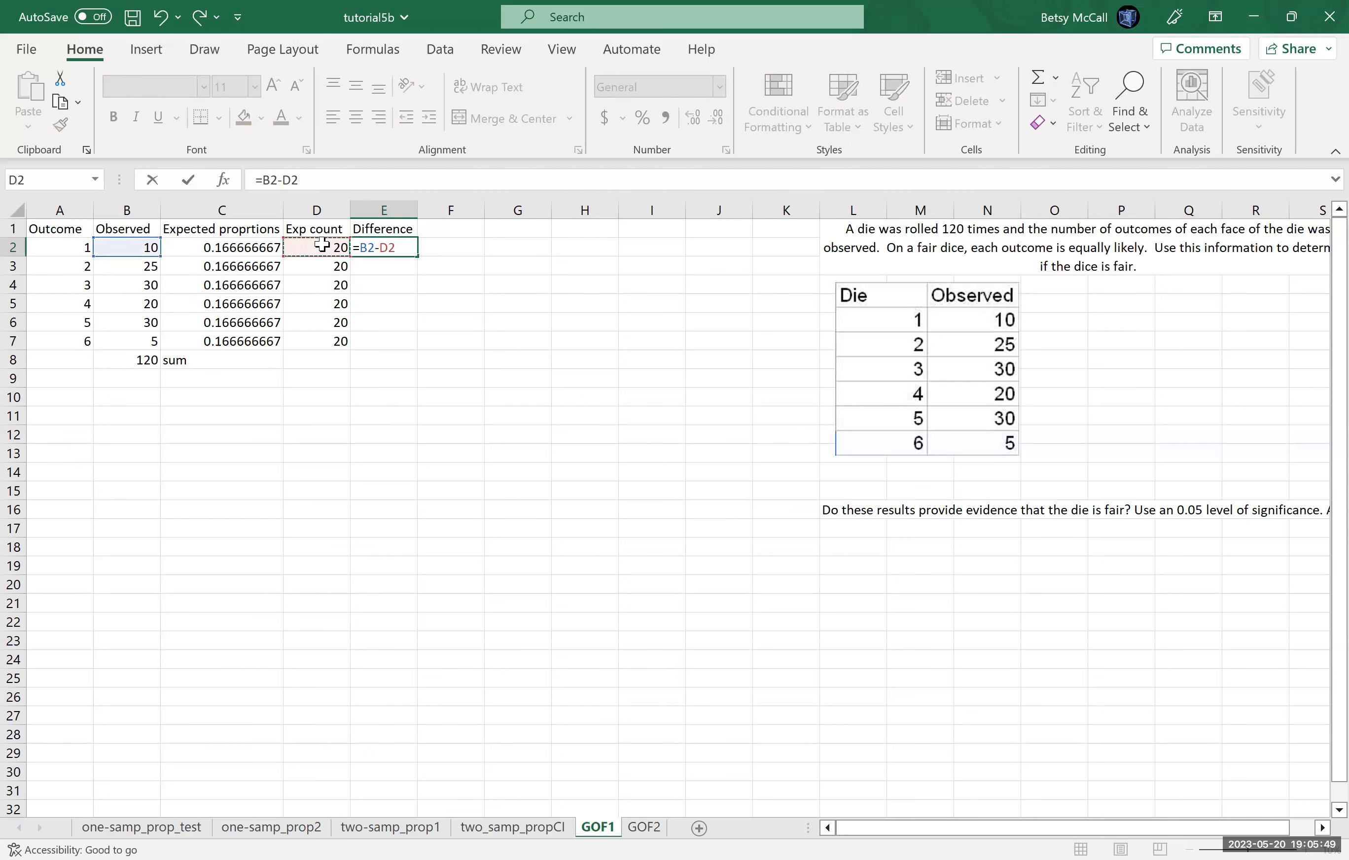
pyautogui.press('Return')
pyautogui.click(361, 250)
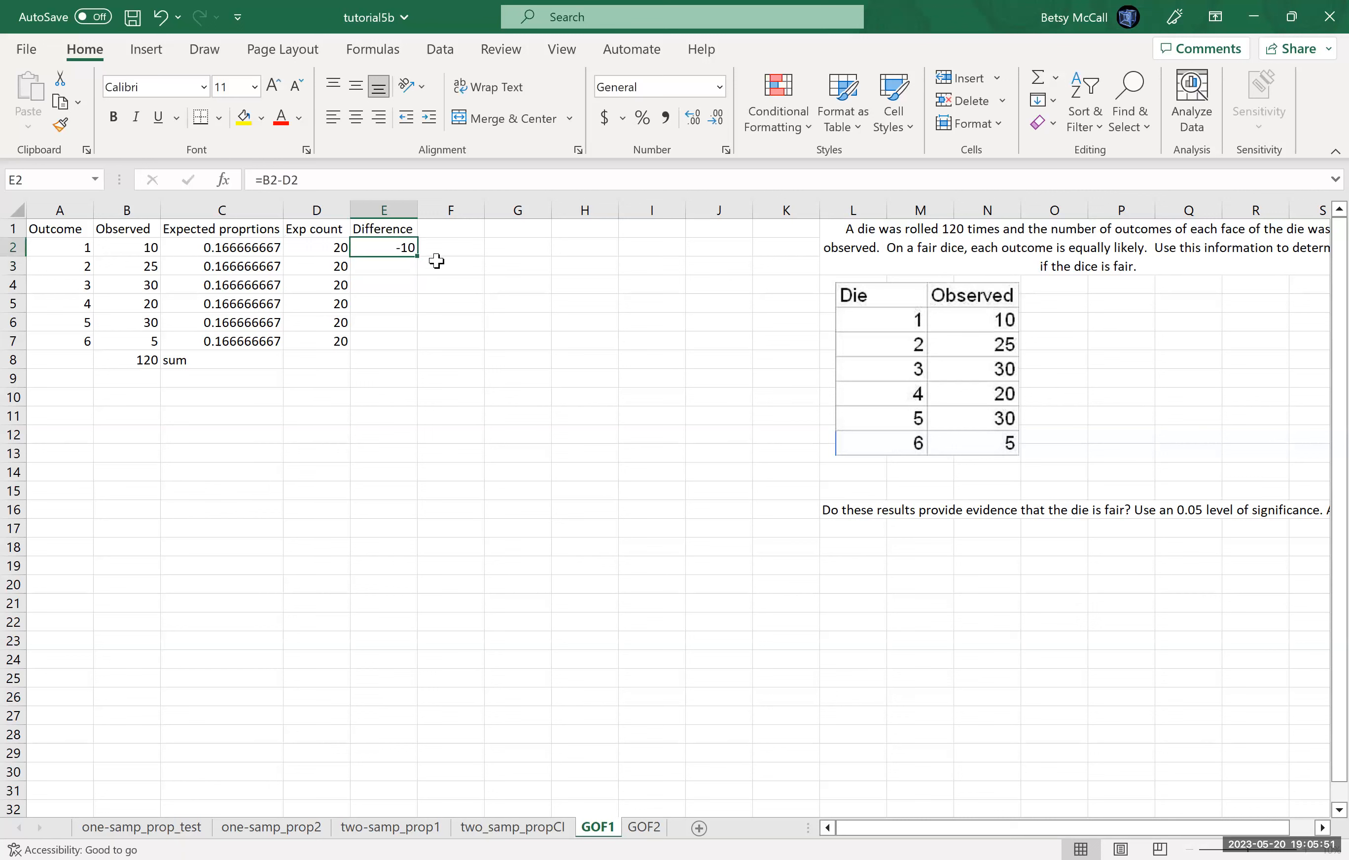
pyautogui.moveTo(418, 255); pyautogui.dragTo(420, 347)
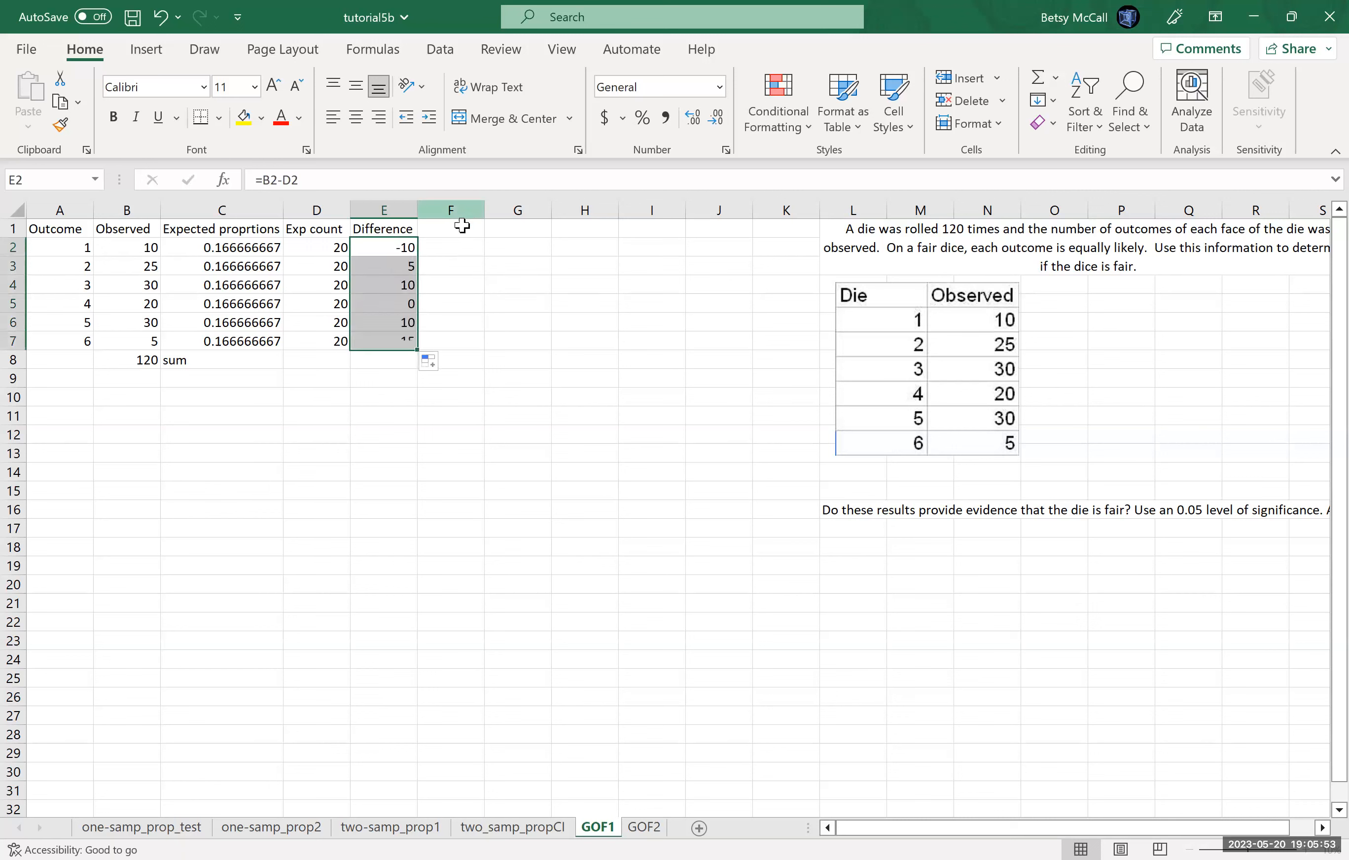
# Step: Enter the heading "Diff^2" in F1
pyautogui.click(457, 231)
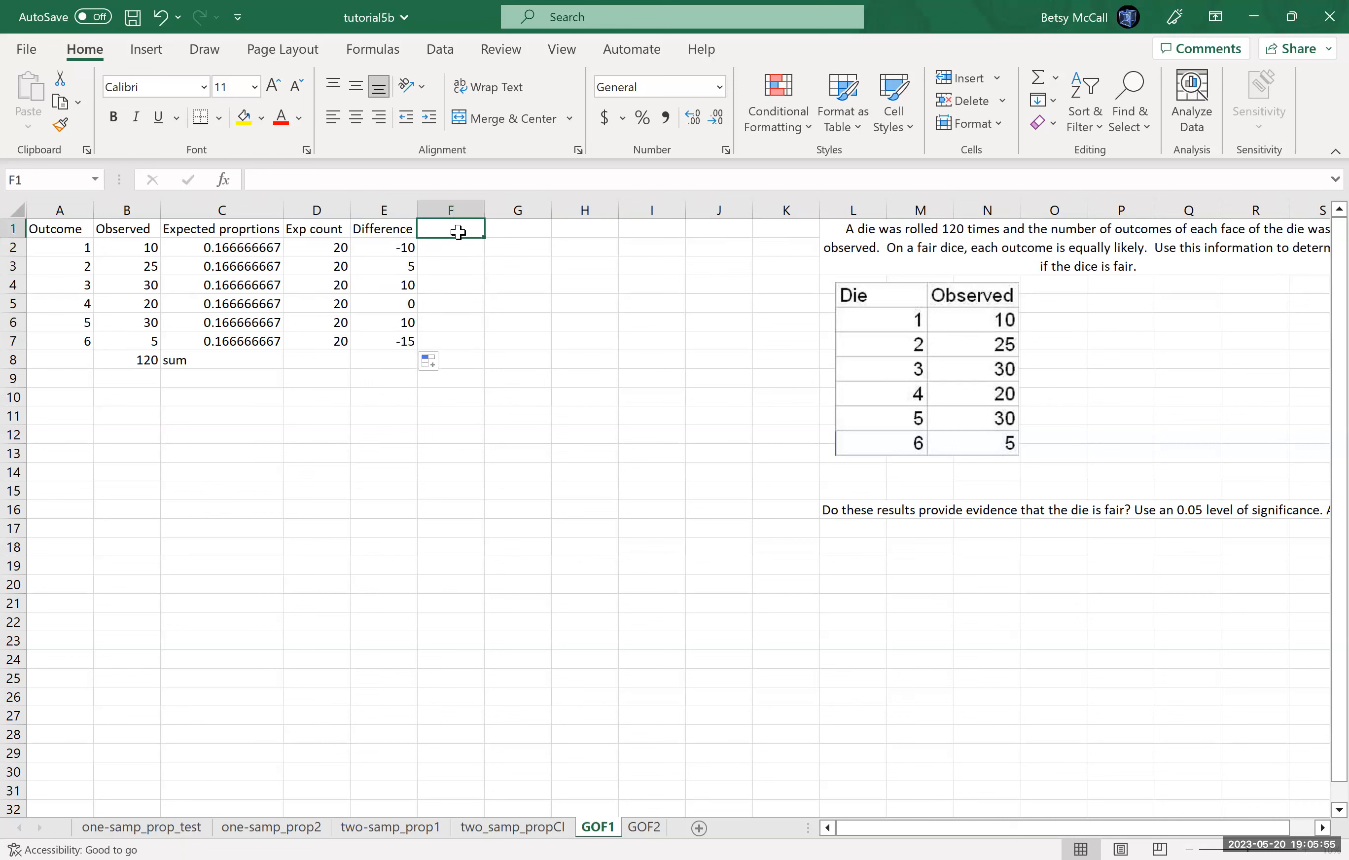
pyautogui.write('Diff^2')
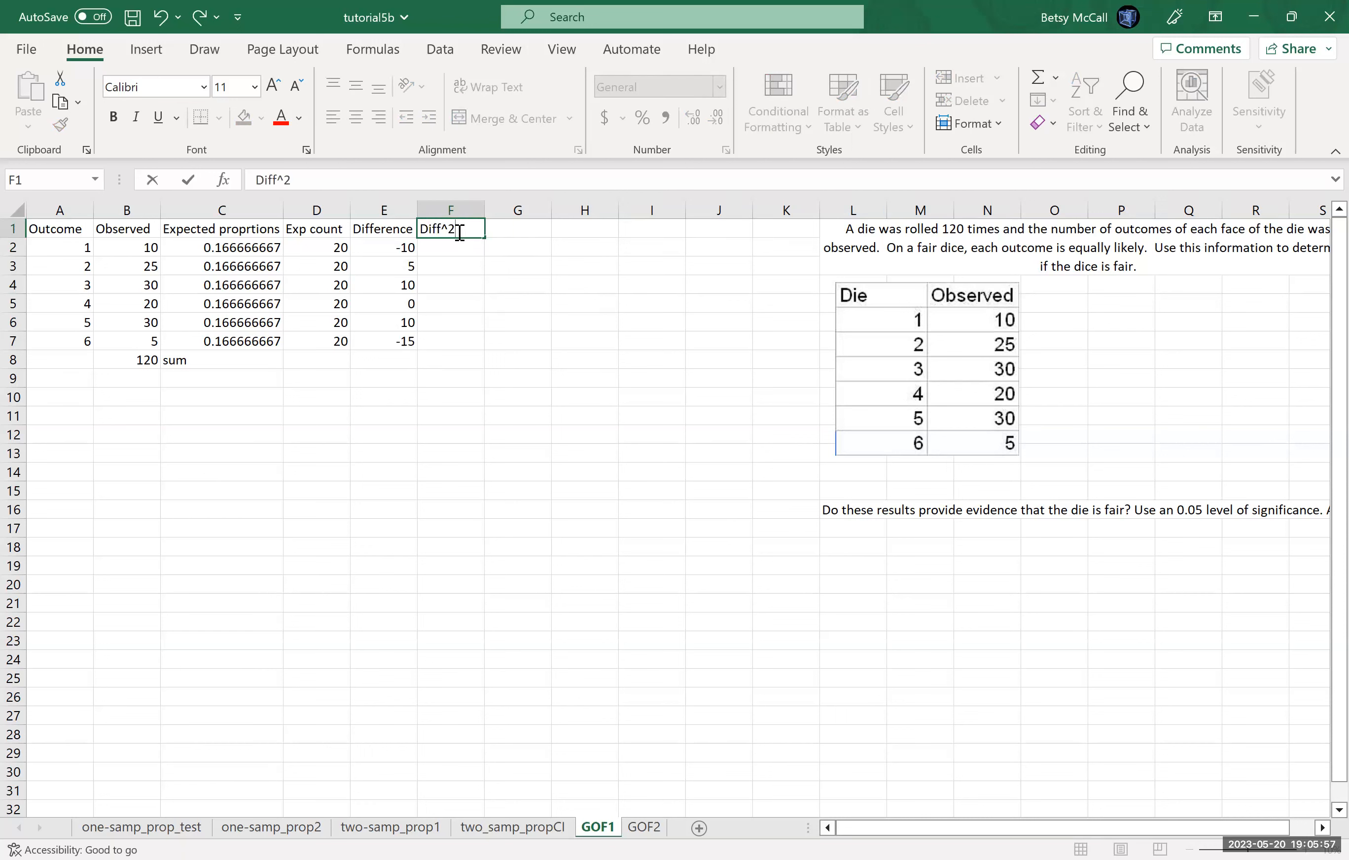
pyautogui.press('Return')
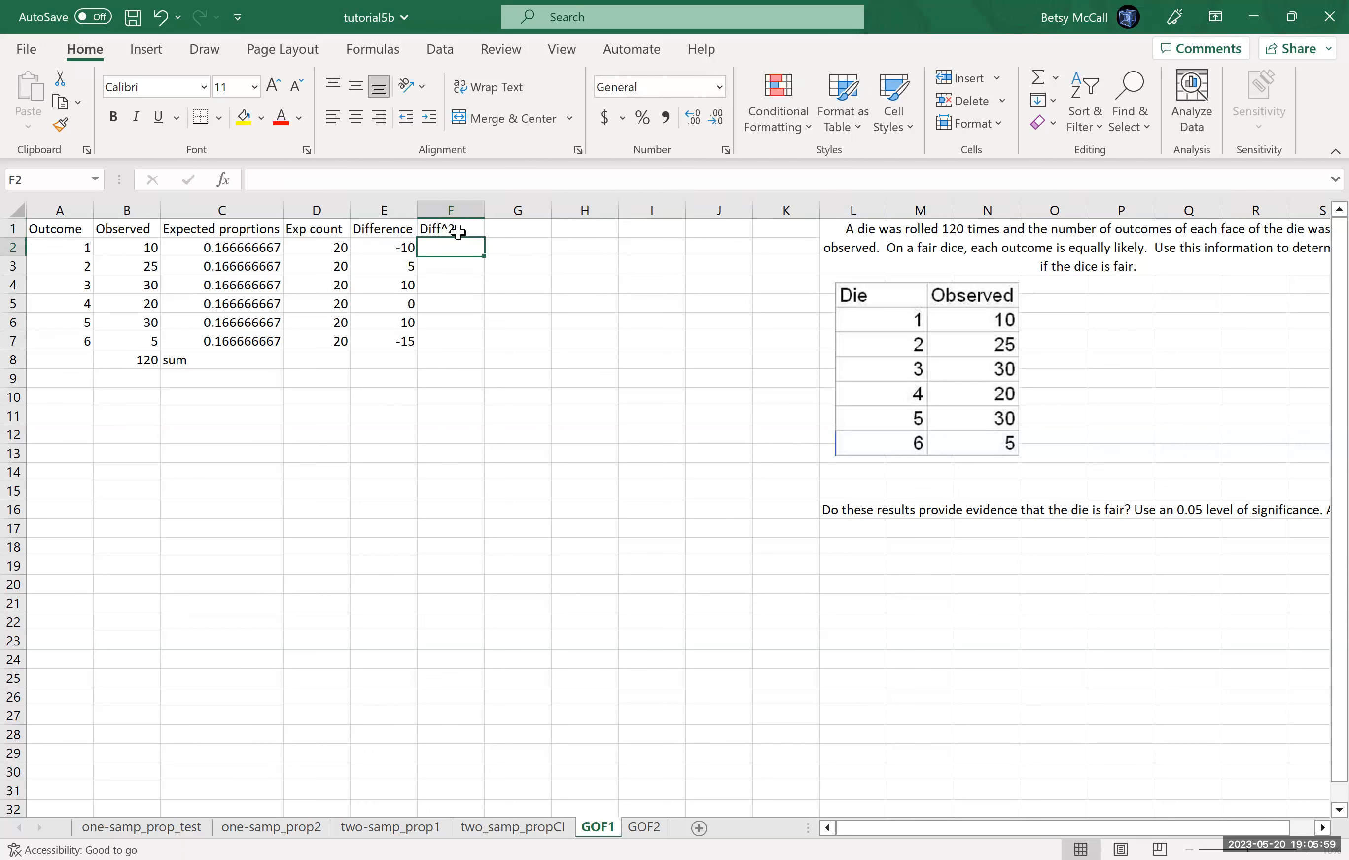
# Step: Enter the formula =E2^2 in F2 and fill it down through F7
pyautogui.write('=')
pyautogui.click(404, 247)
pyautogui.write('^2')
pyautogui.press('Return')
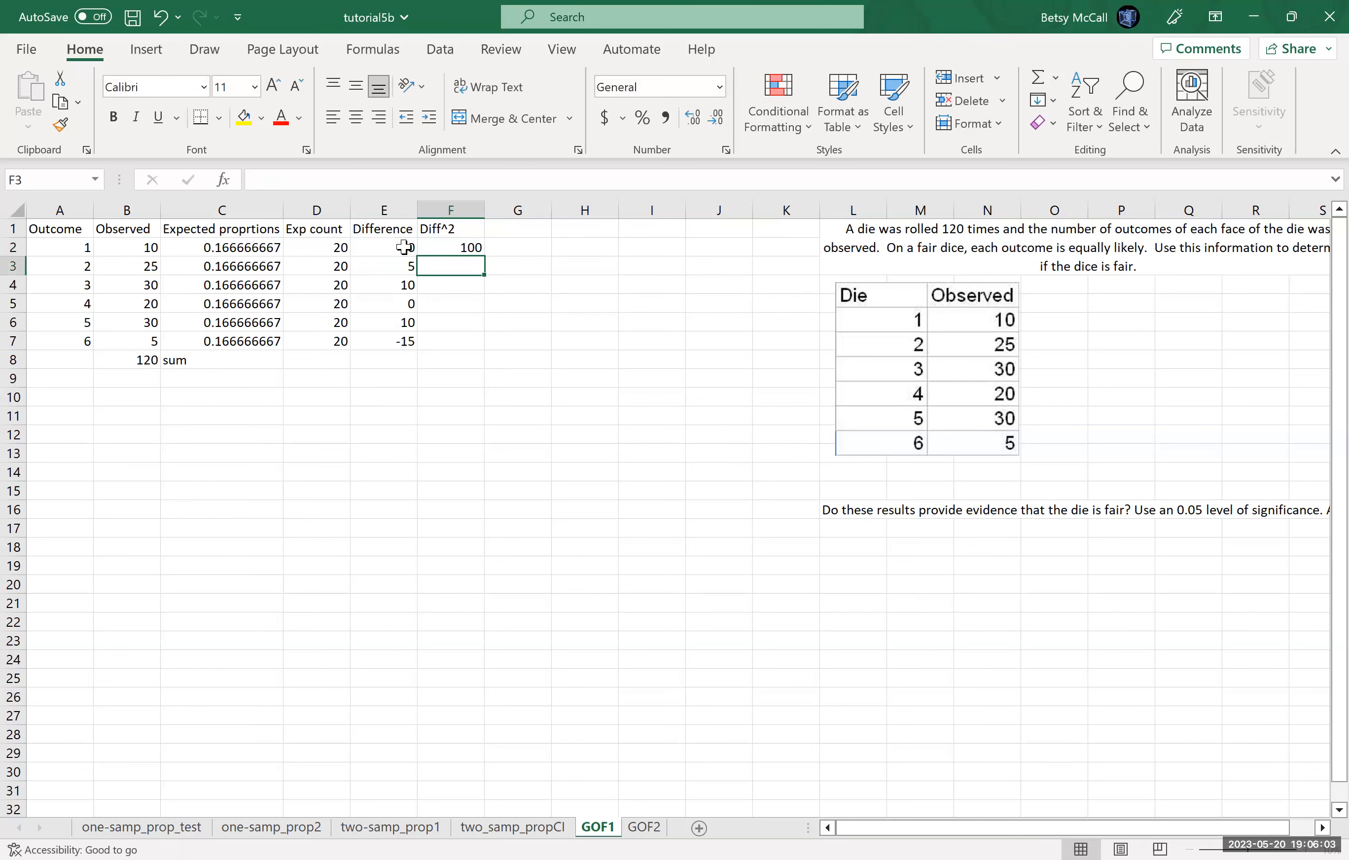
pyautogui.click(456, 247)
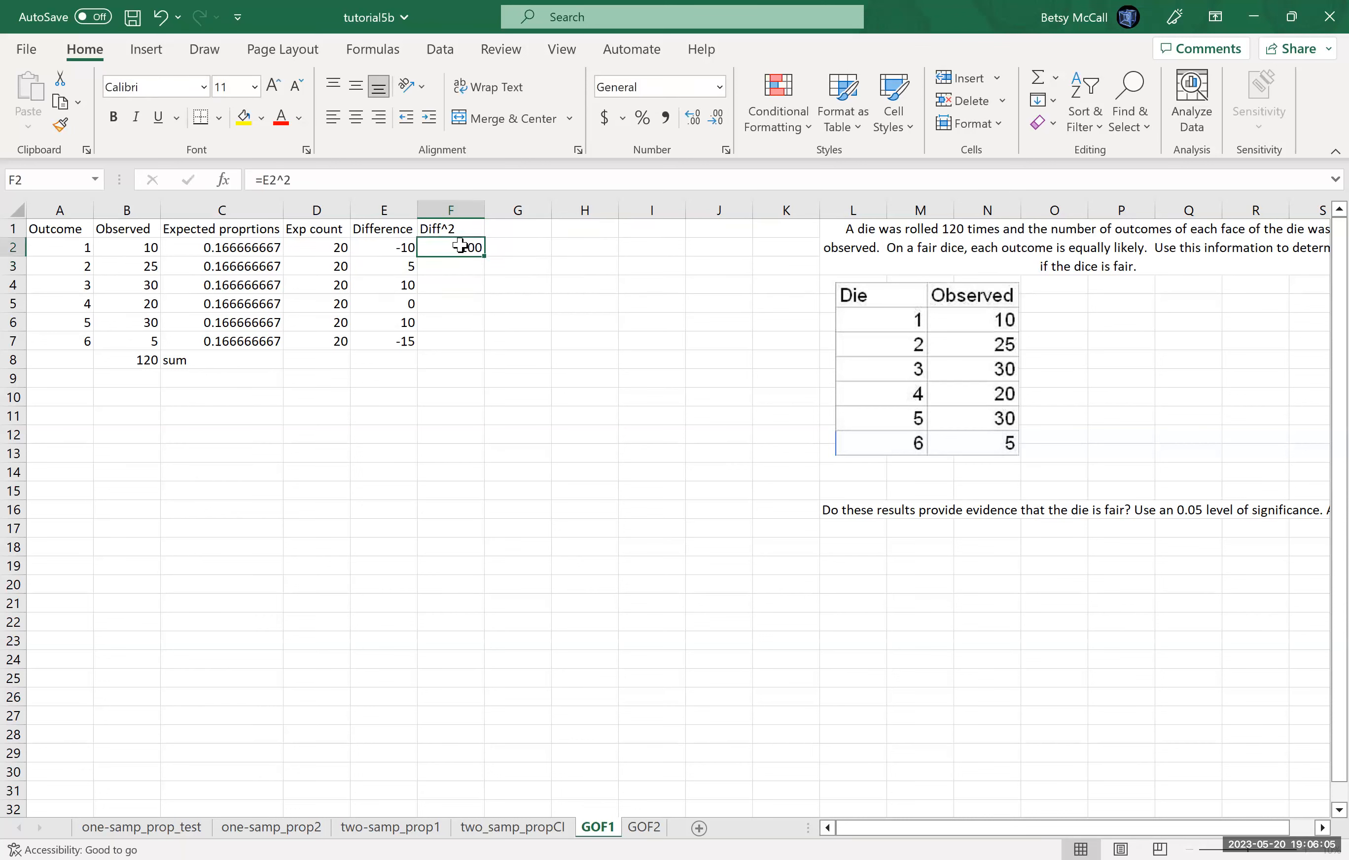
pyautogui.moveTo(485, 258); pyautogui.dragTo(484, 347)
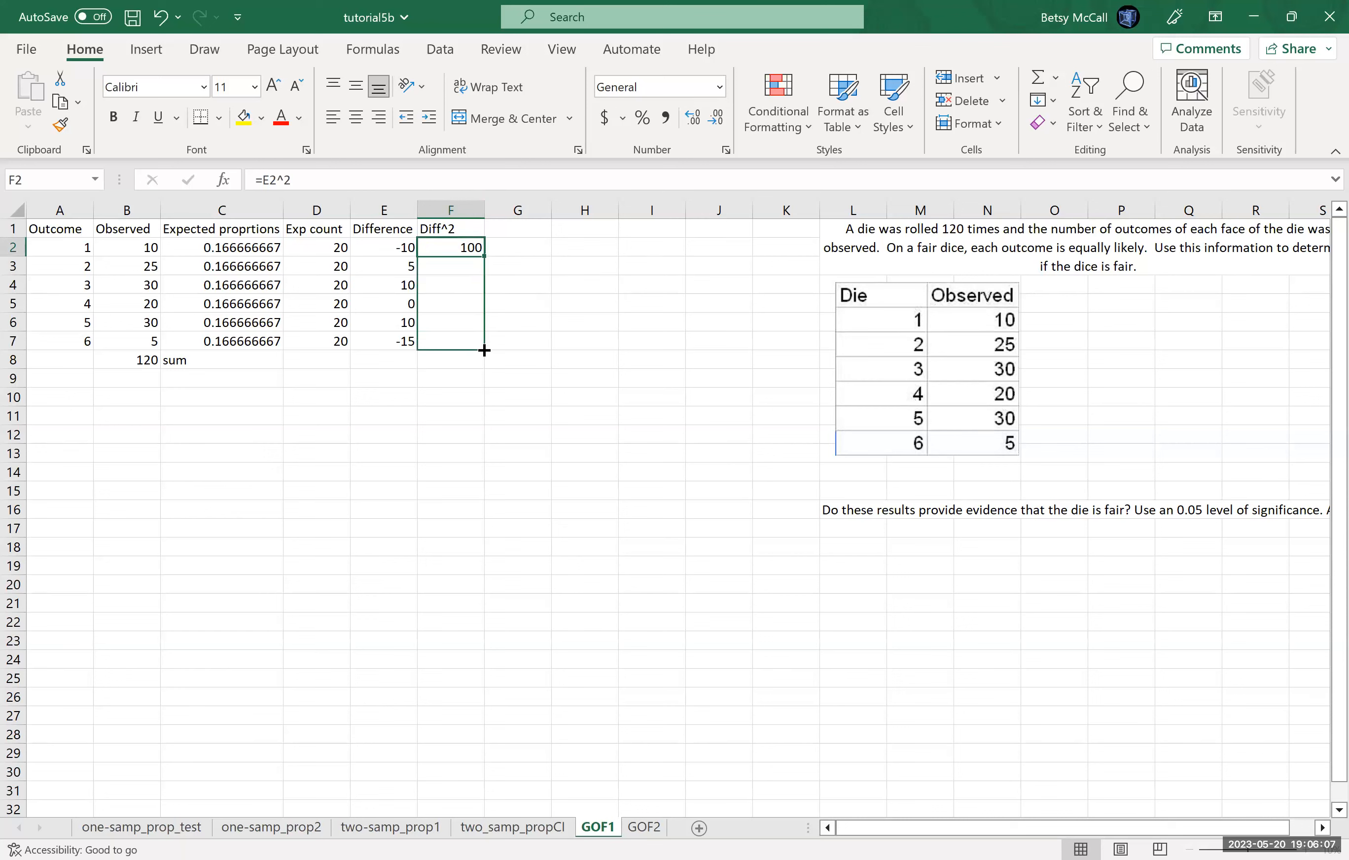
# Step: Enter the heading "Diff^2/Exp" in G1
pyautogui.click(519, 228)
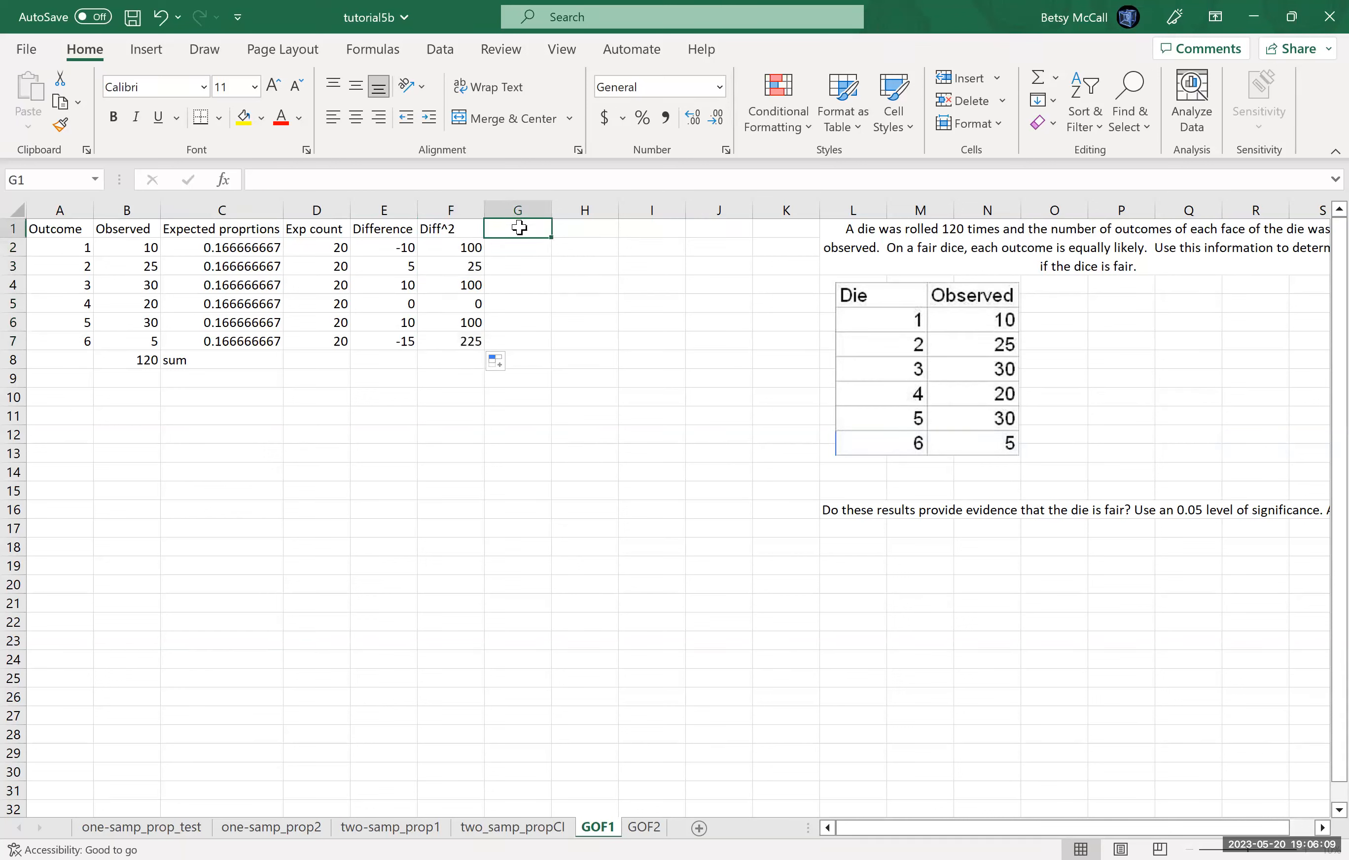
pyautogui.write('Dif')
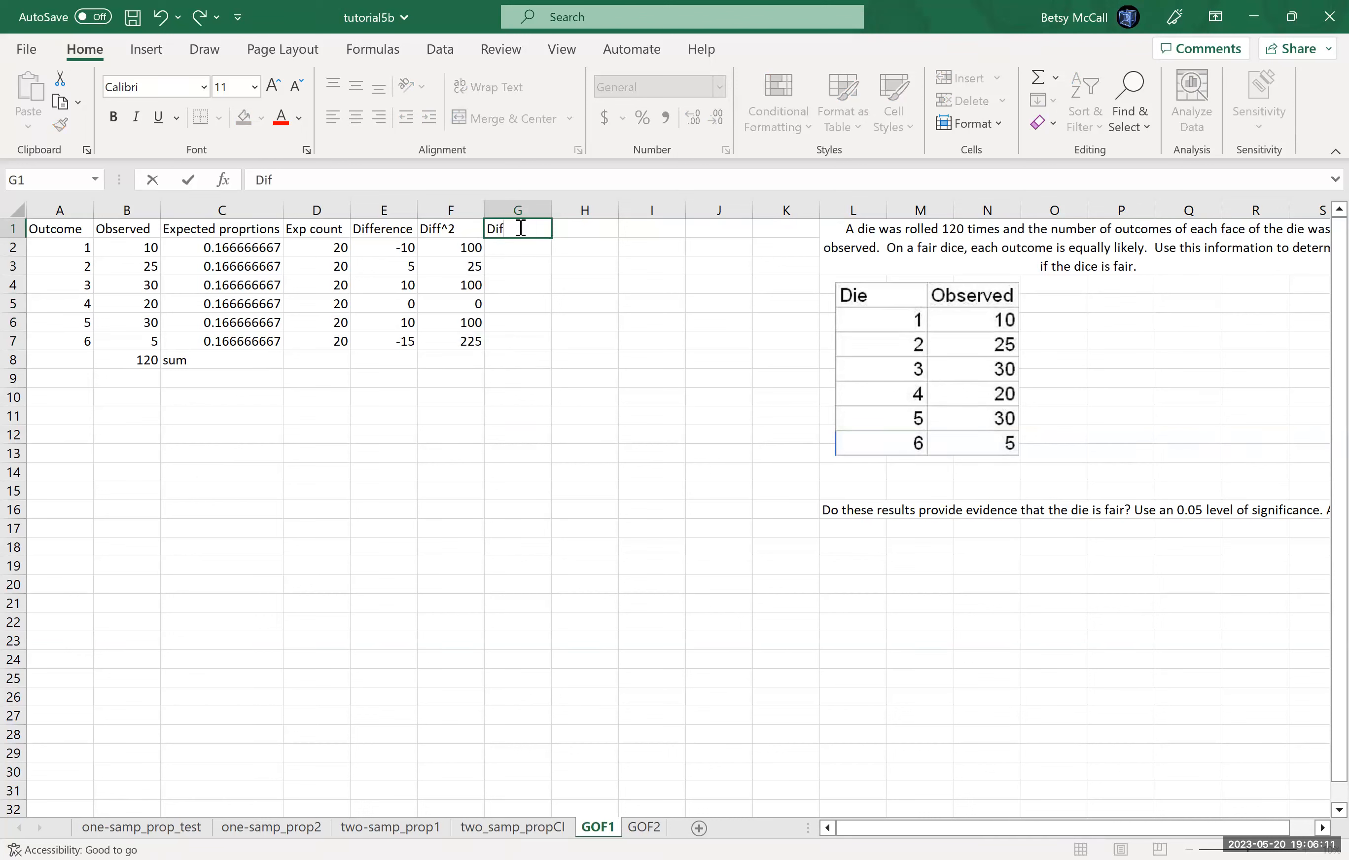
pyautogui.write('f^2/Exp')
pyautogui.press('Return')
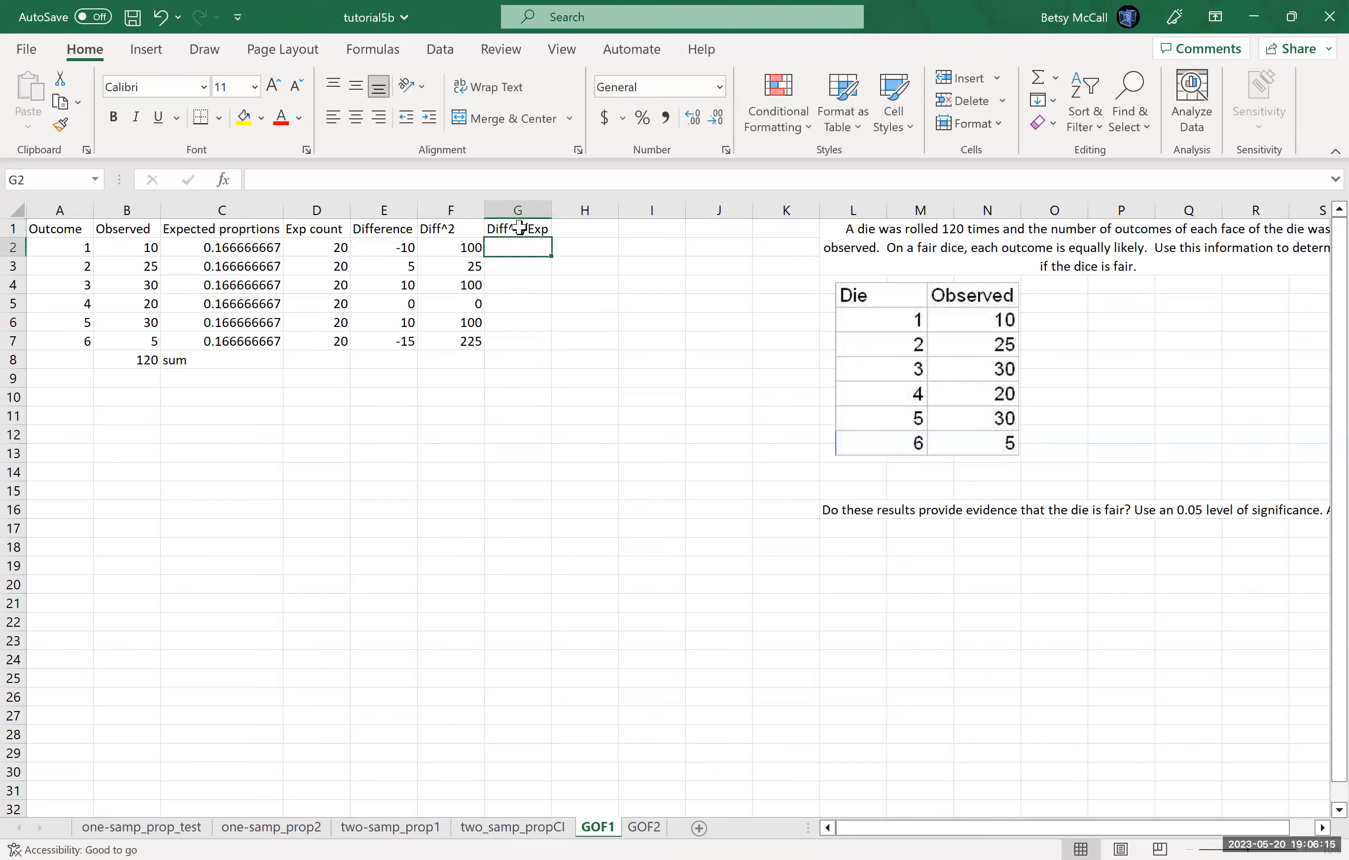
# Step: Enter the formula =F2/D2 in G2 and fill it down through G7
pyautogui.write('=')
pyautogui.click(463, 247)
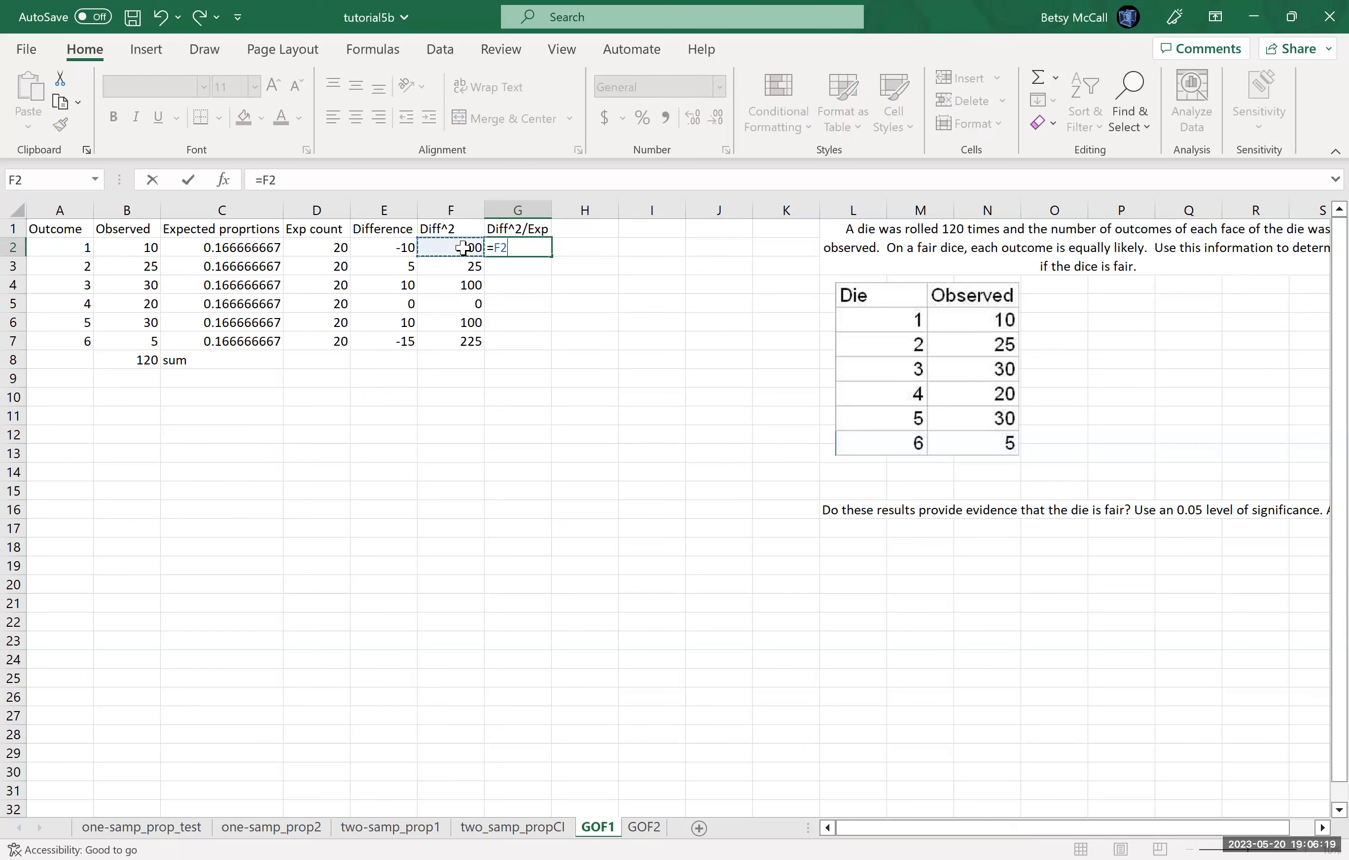
pyautogui.write('/')
pyautogui.click(321, 248)
pyautogui.press('Return')
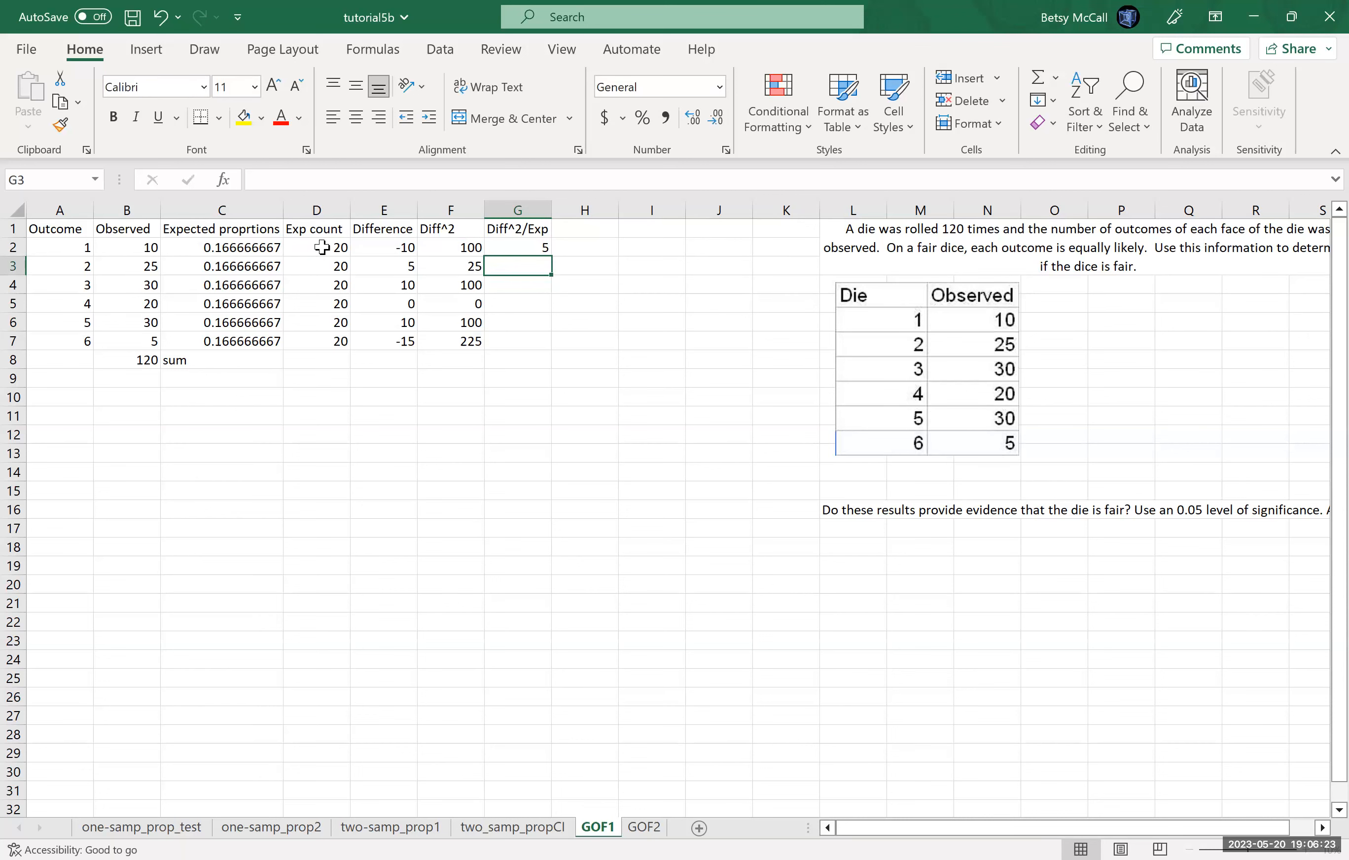
pyautogui.click(536, 252)
pyautogui.moveTo(552, 257); pyautogui.dragTo(546, 346)
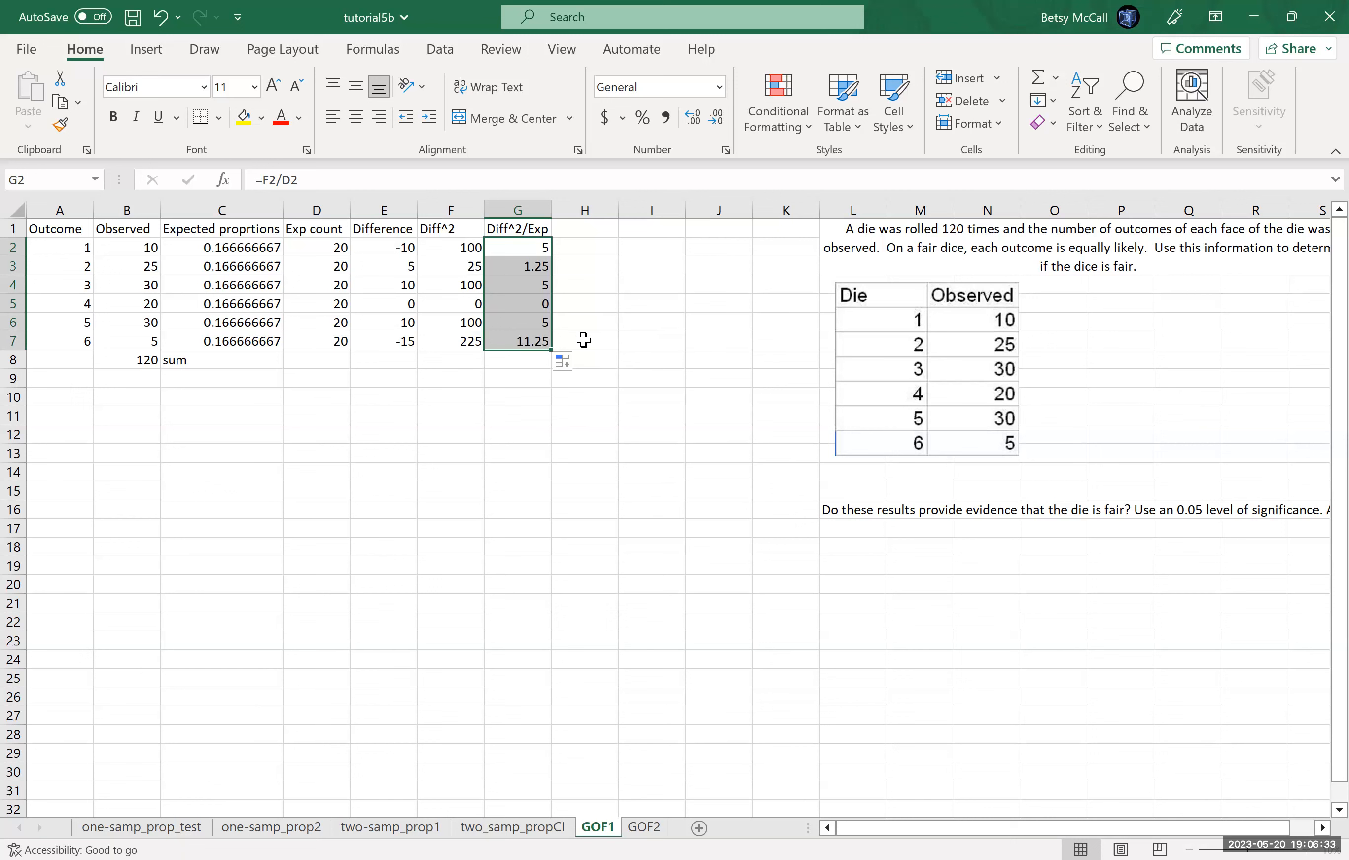
# Step: Label H8 "test stat" and compute the statistic in G8 with =SUM(G2:G7)
pyautogui.click(597, 361)
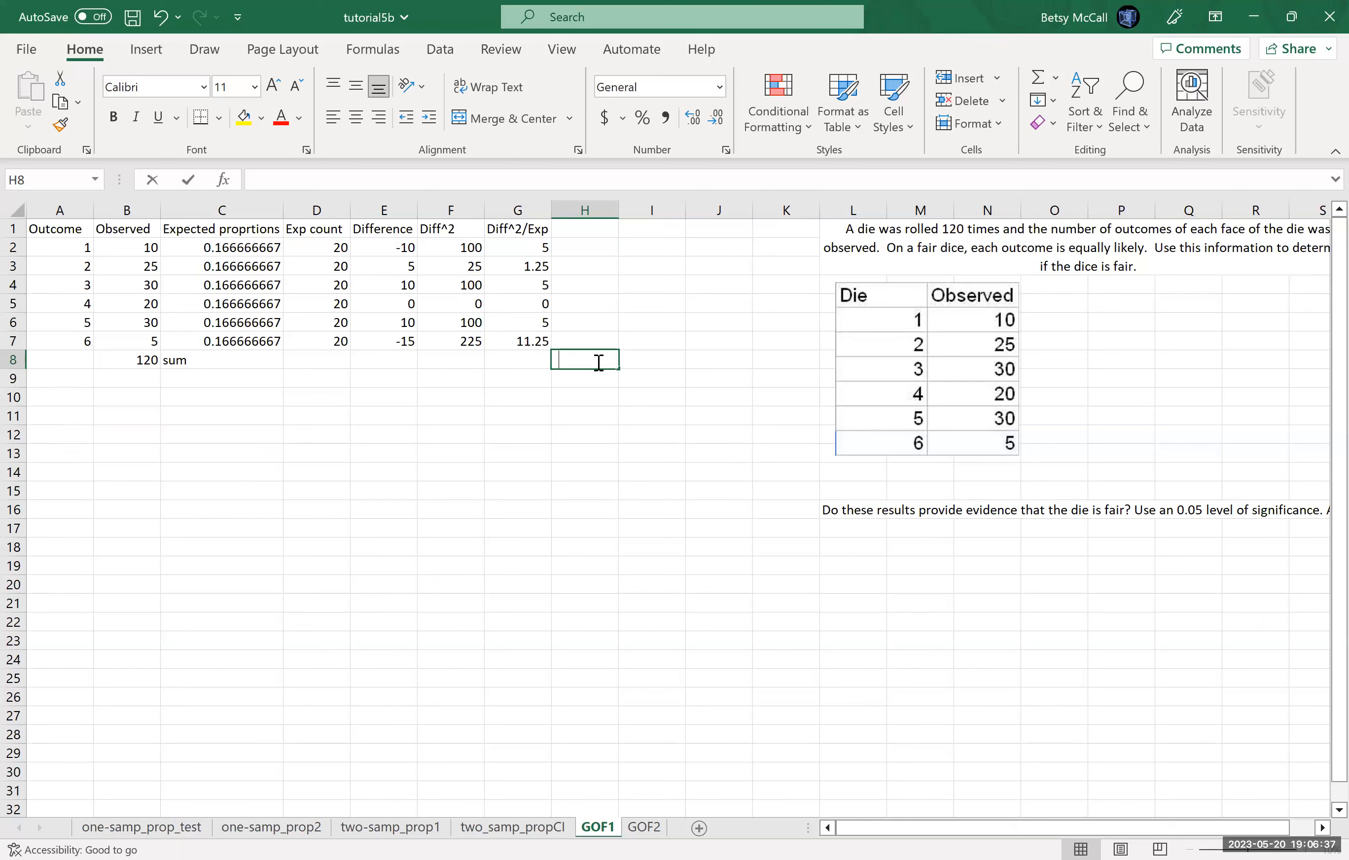
pyautogui.write('test stat')
pyautogui.click(520, 362)
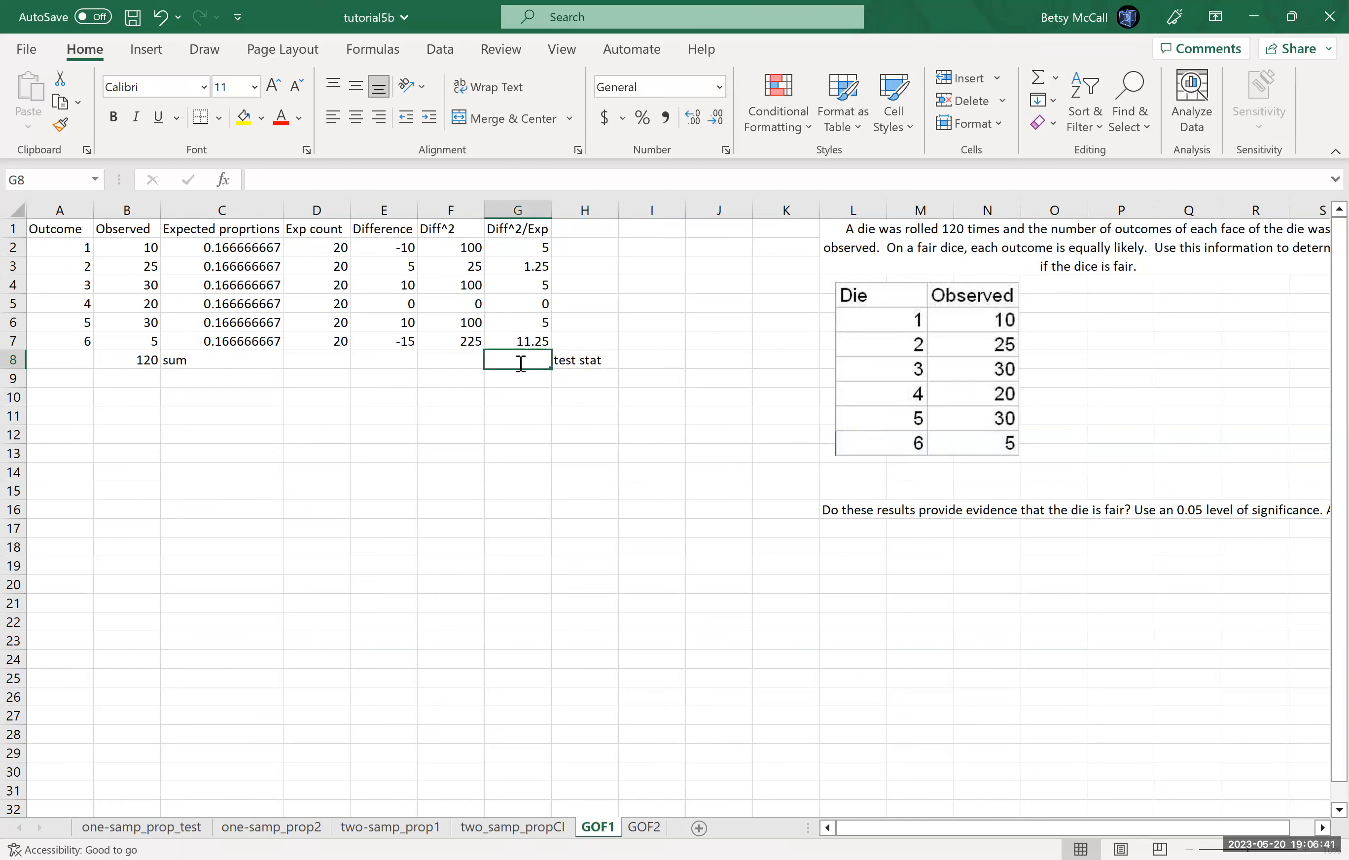
pyautogui.write('=')
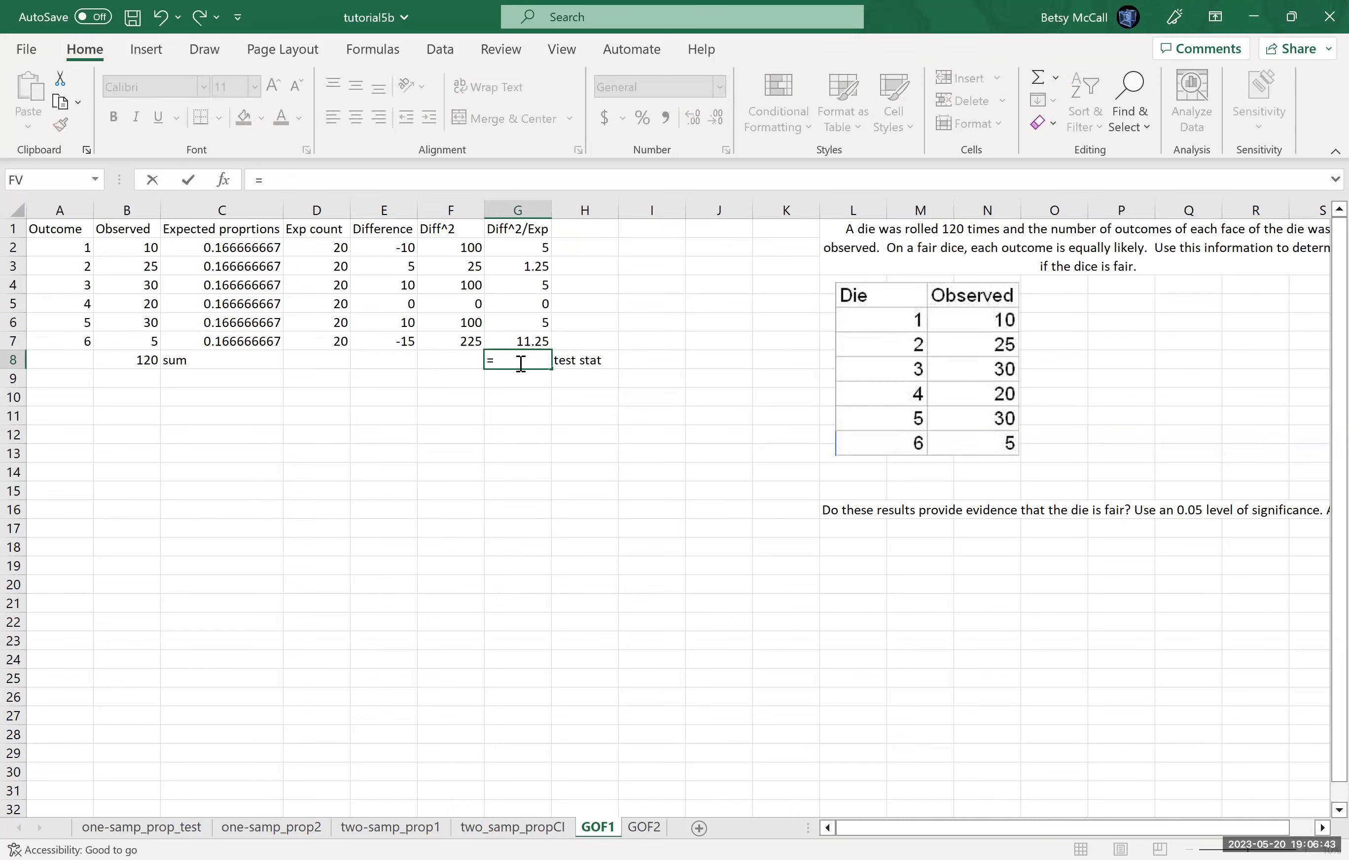
pyautogui.write('SUM(')
pyautogui.moveTo(533, 247); pyautogui.dragTo(533, 340)
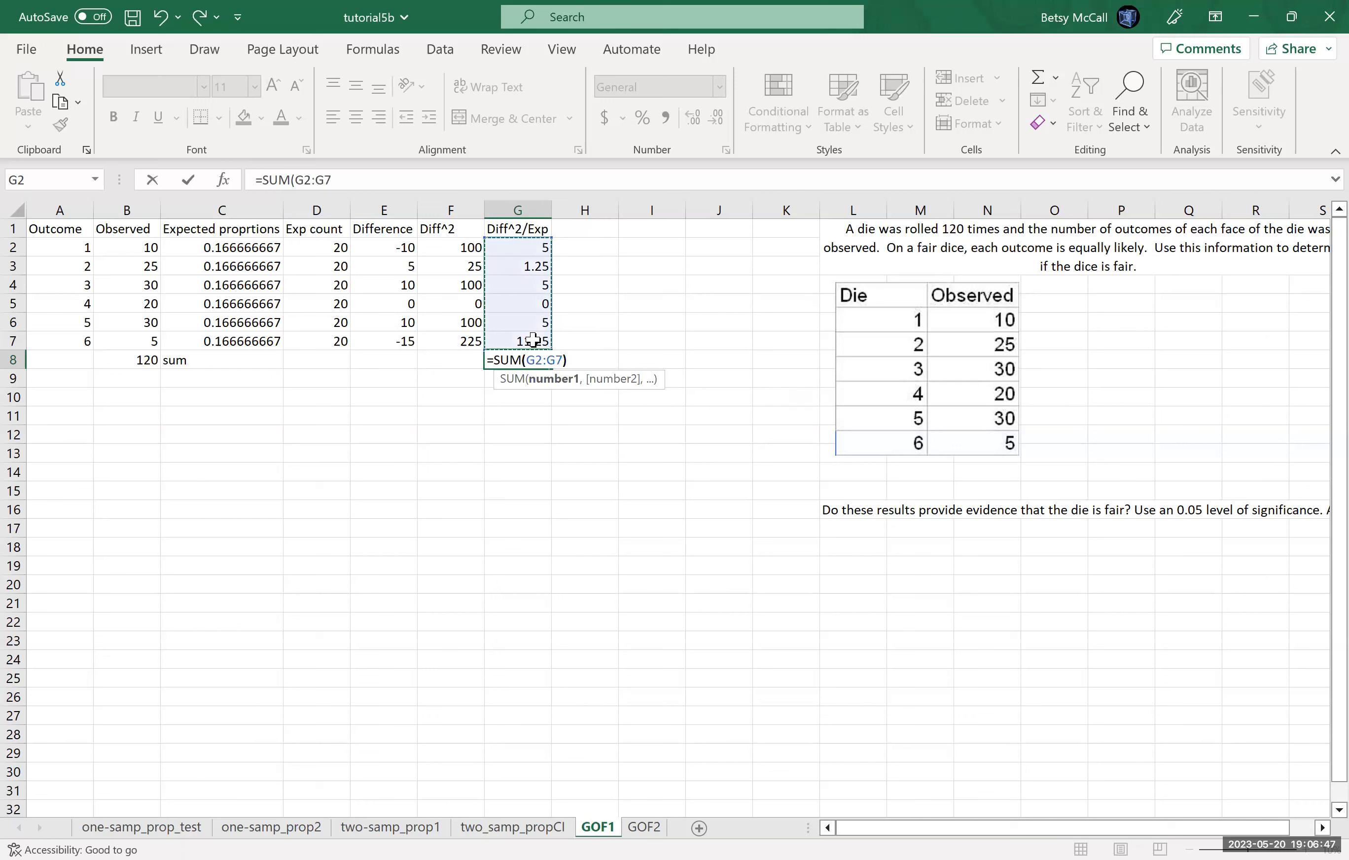
pyautogui.press('Return')
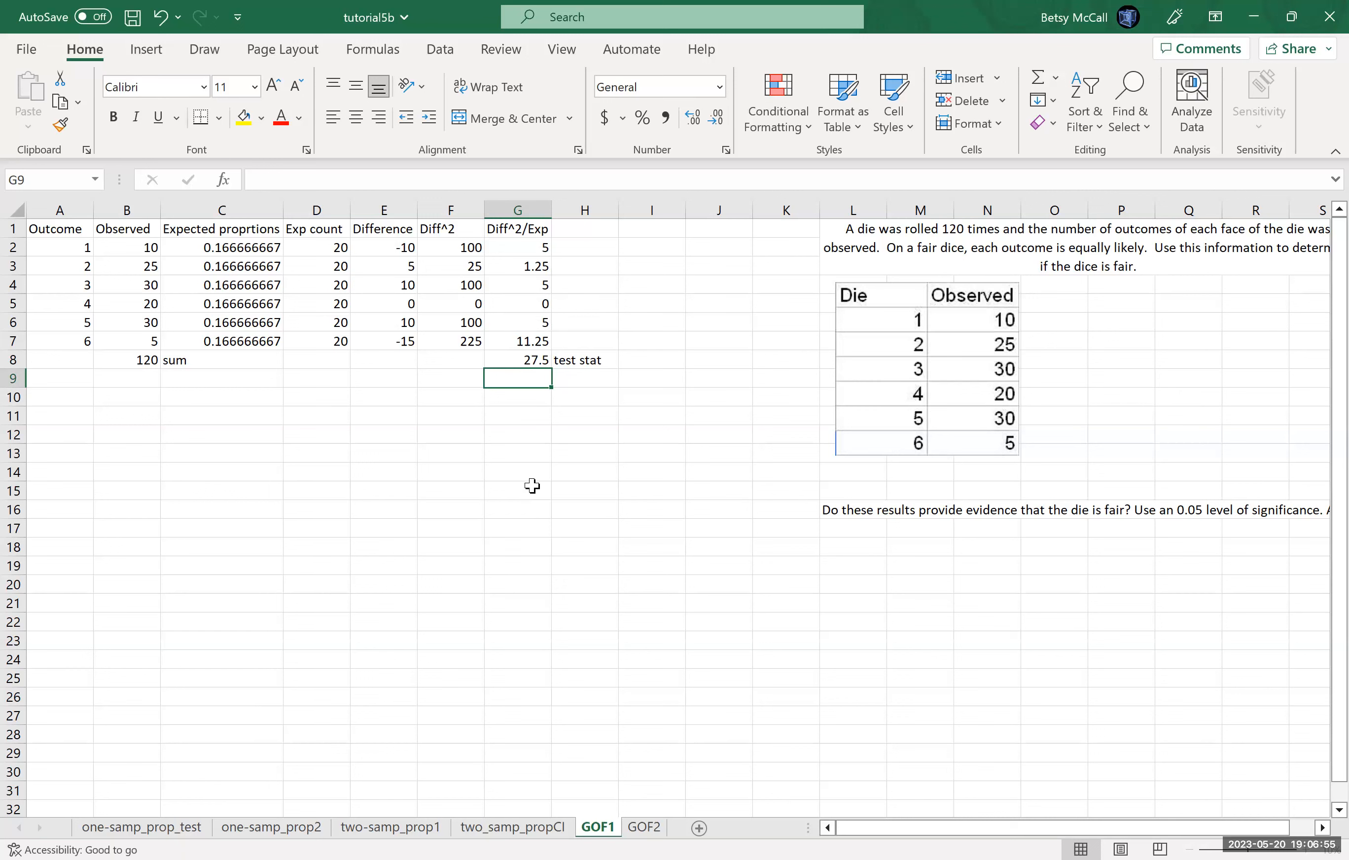
# Step: Label H9 "df" and enter 5 degrees of freedom in G9
pyautogui.click(579, 379)
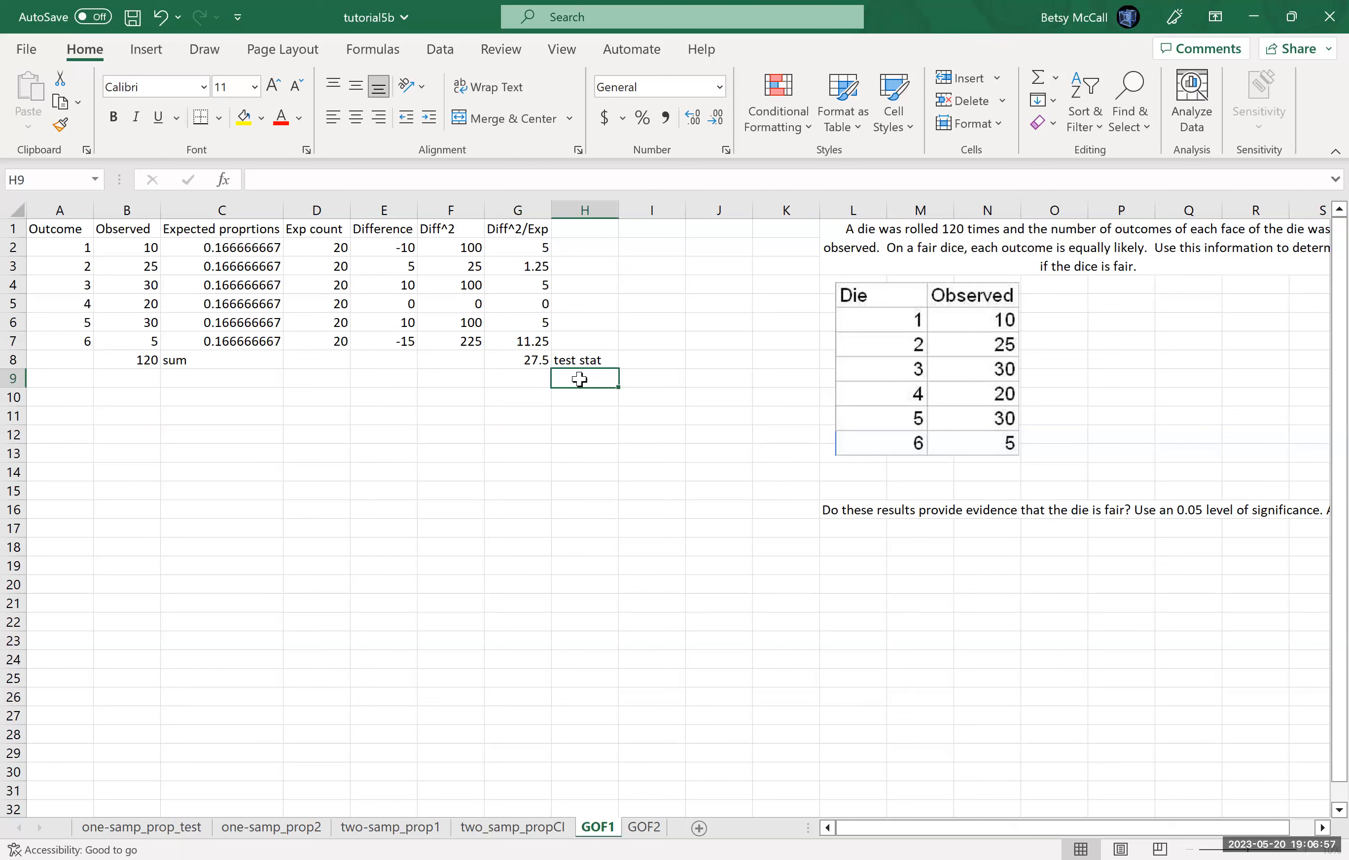
pyautogui.write('df')
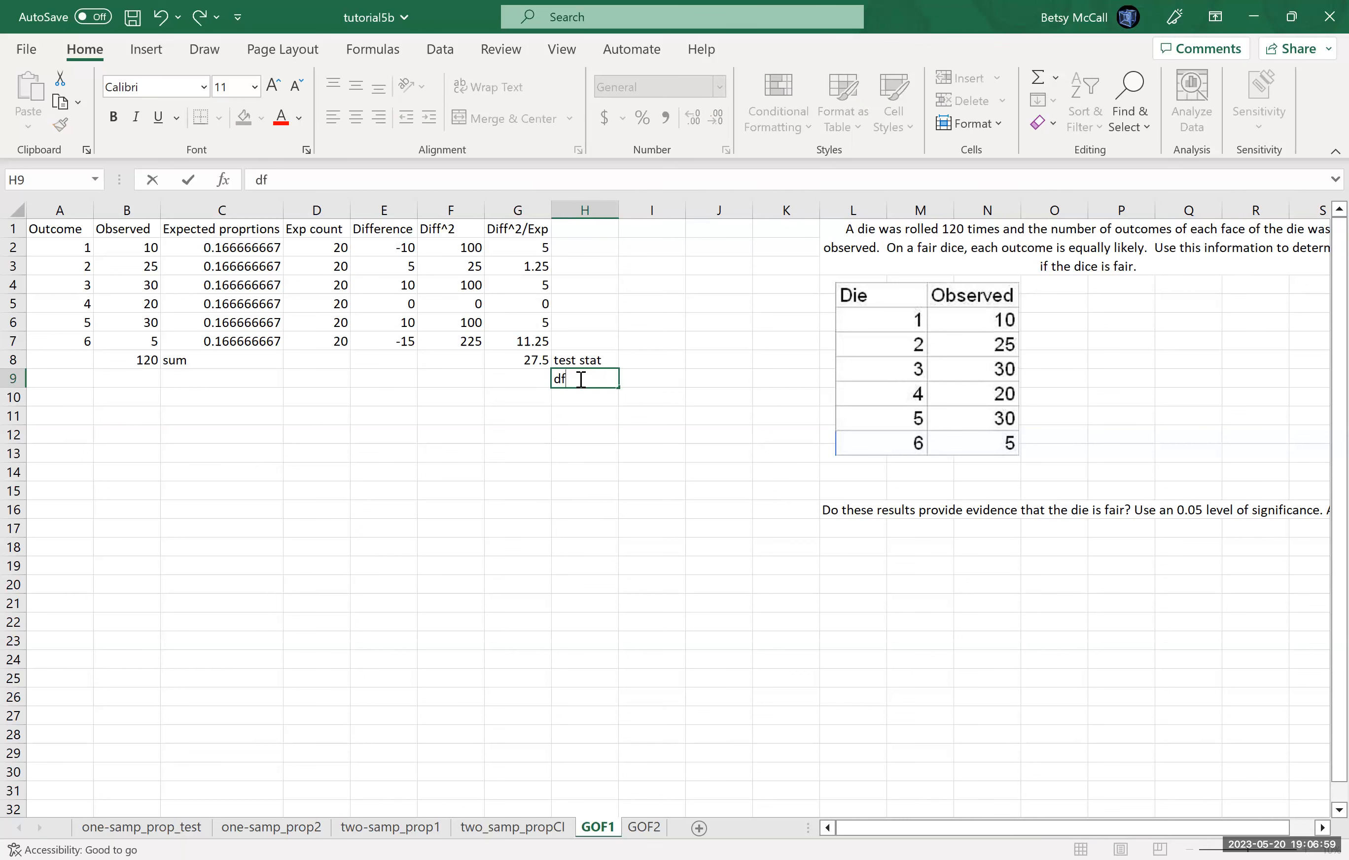
pyautogui.press('Left')
pyautogui.write('5')
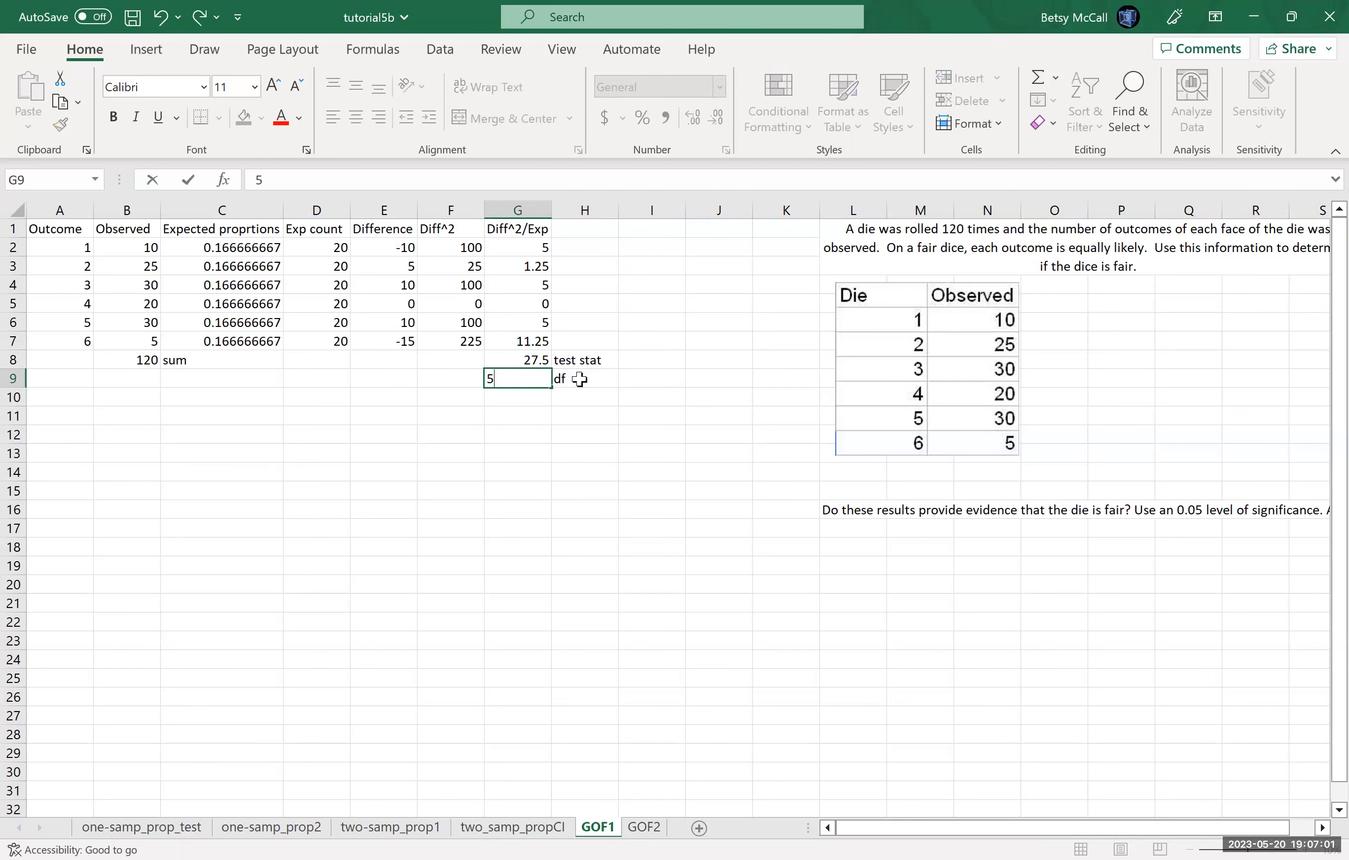
# Step: Enter the plain-text label "p-valve" in H10, without a leading equals sign
pyautogui.click(573, 391)
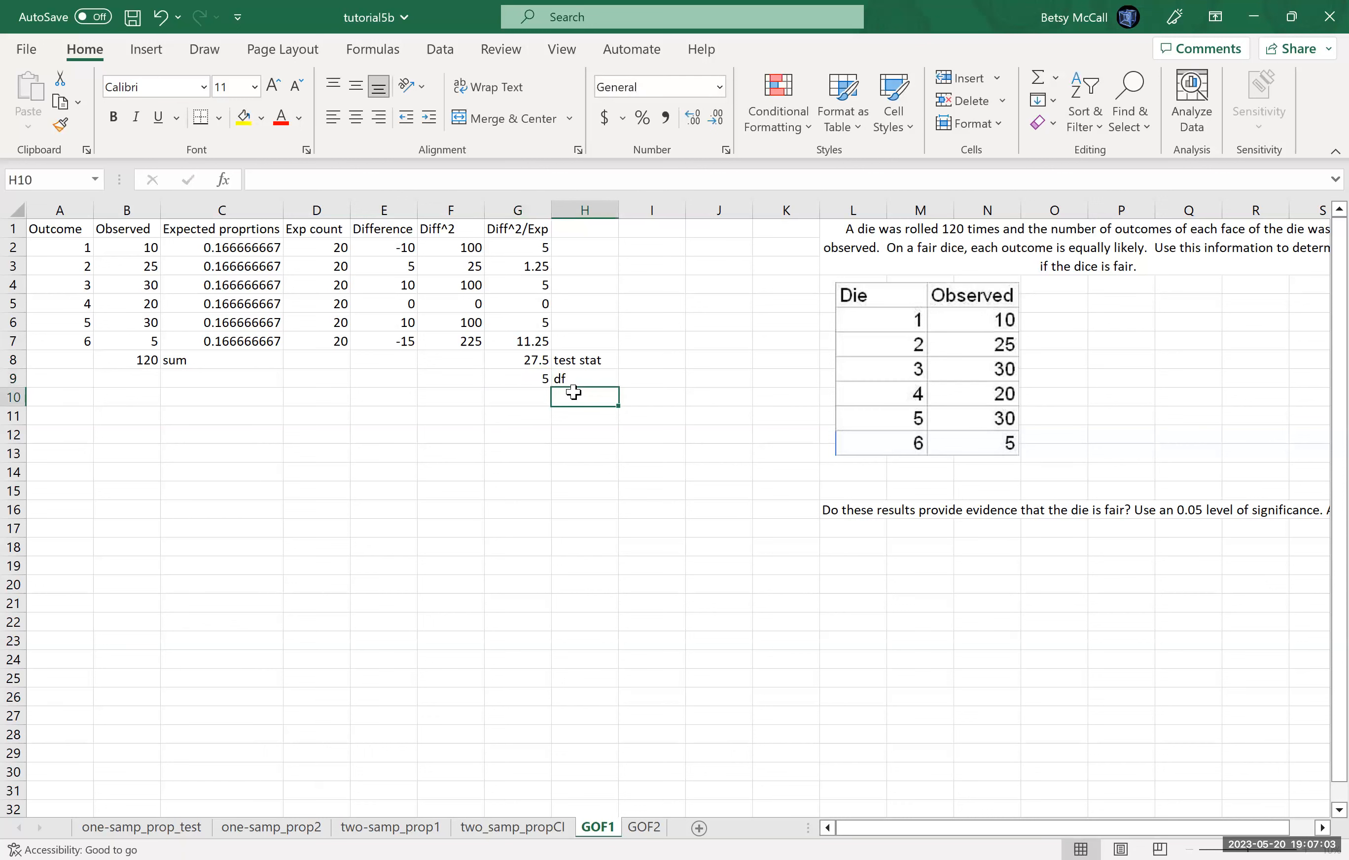
pyautogui.write('=')
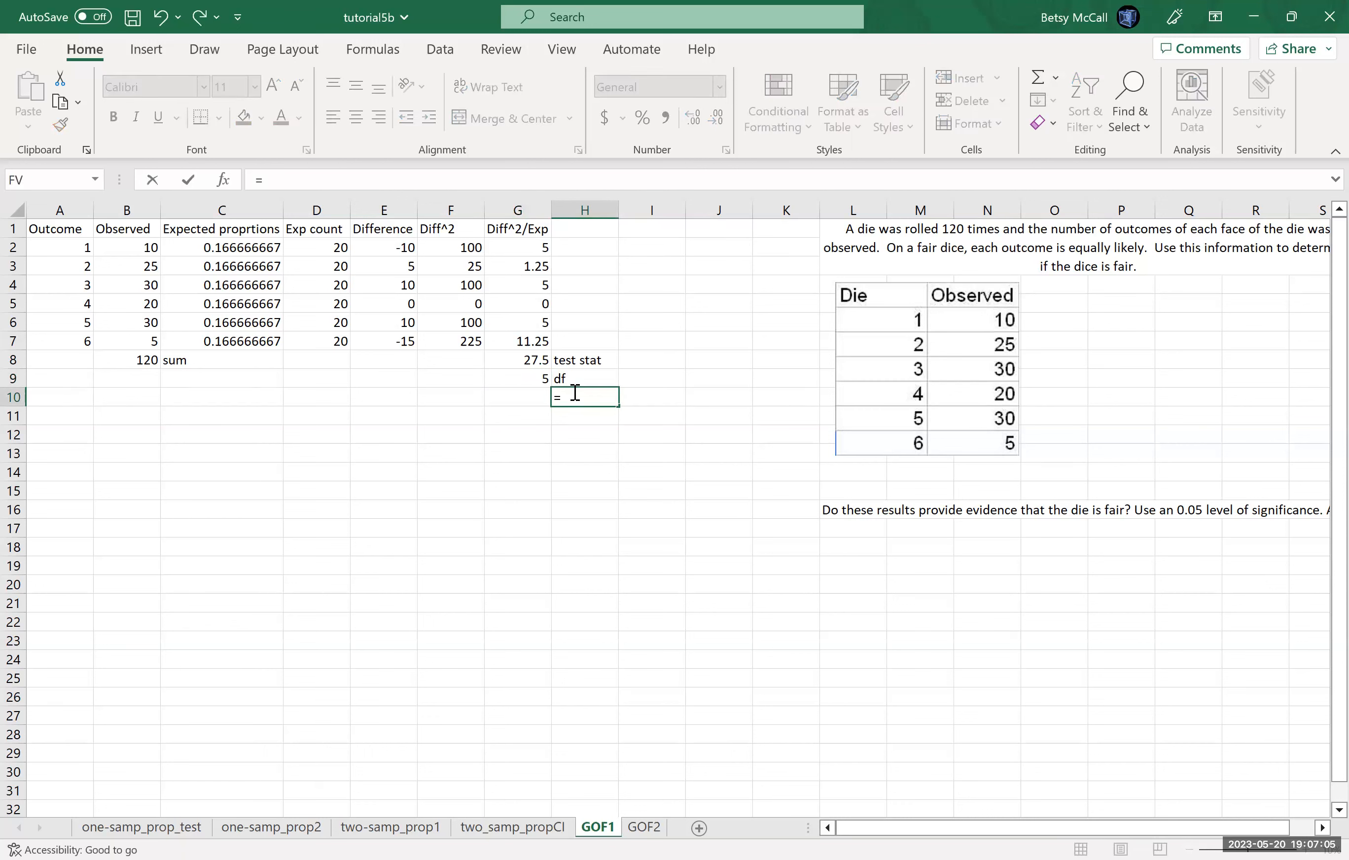
pyautogui.write('p-value')
pyautogui.press('BackSpace')
pyautogui.press('BackSpace')
pyautogui.write('ve')
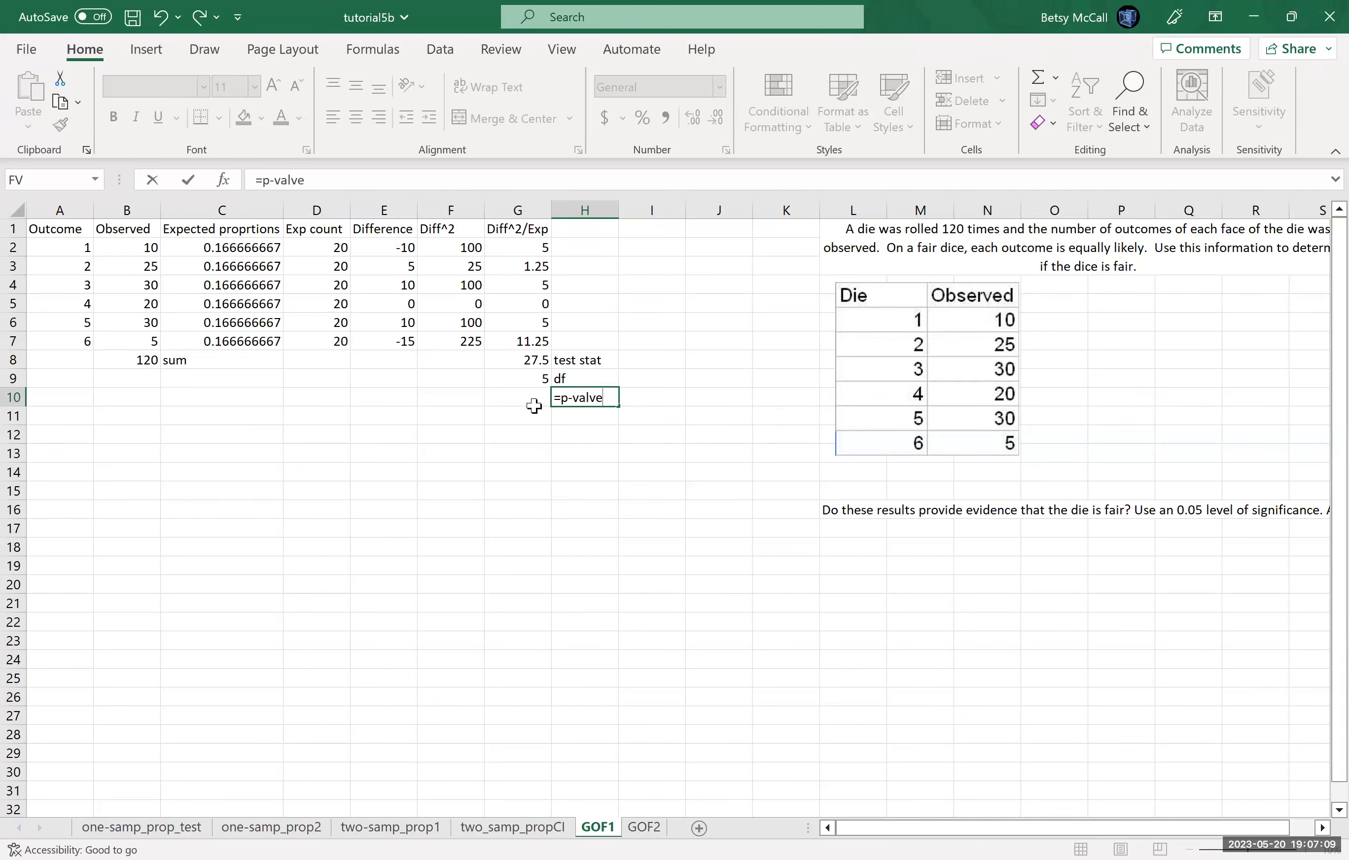
pyautogui.click(562, 398)
pyautogui.press('BackSpace')
pyautogui.press('Return')
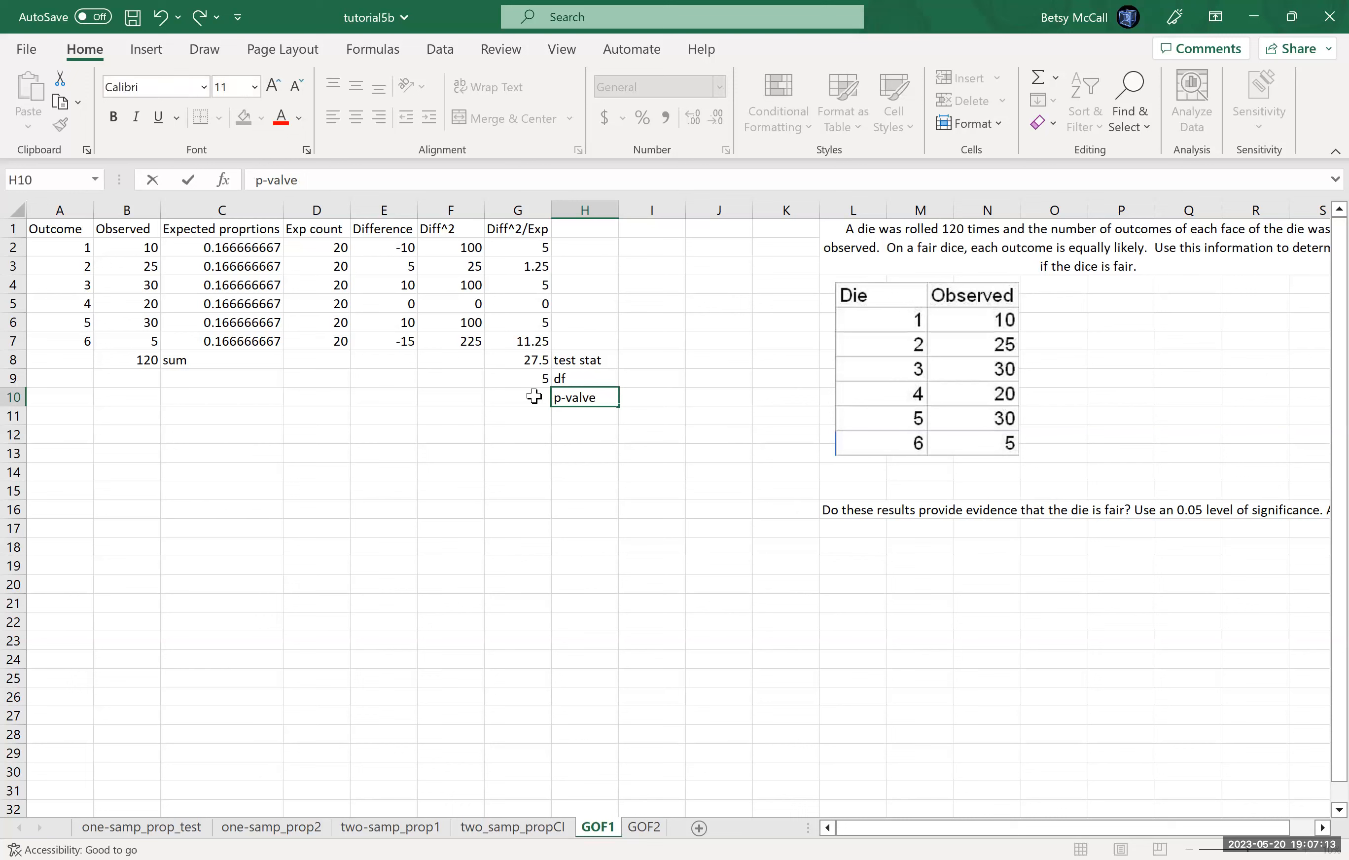
# Step: Compute the right-tailed p-value in G10 with =CHISQ.DIST.RT(G8,G9)
pyautogui.click(533, 397)
pyautogui.write('=')
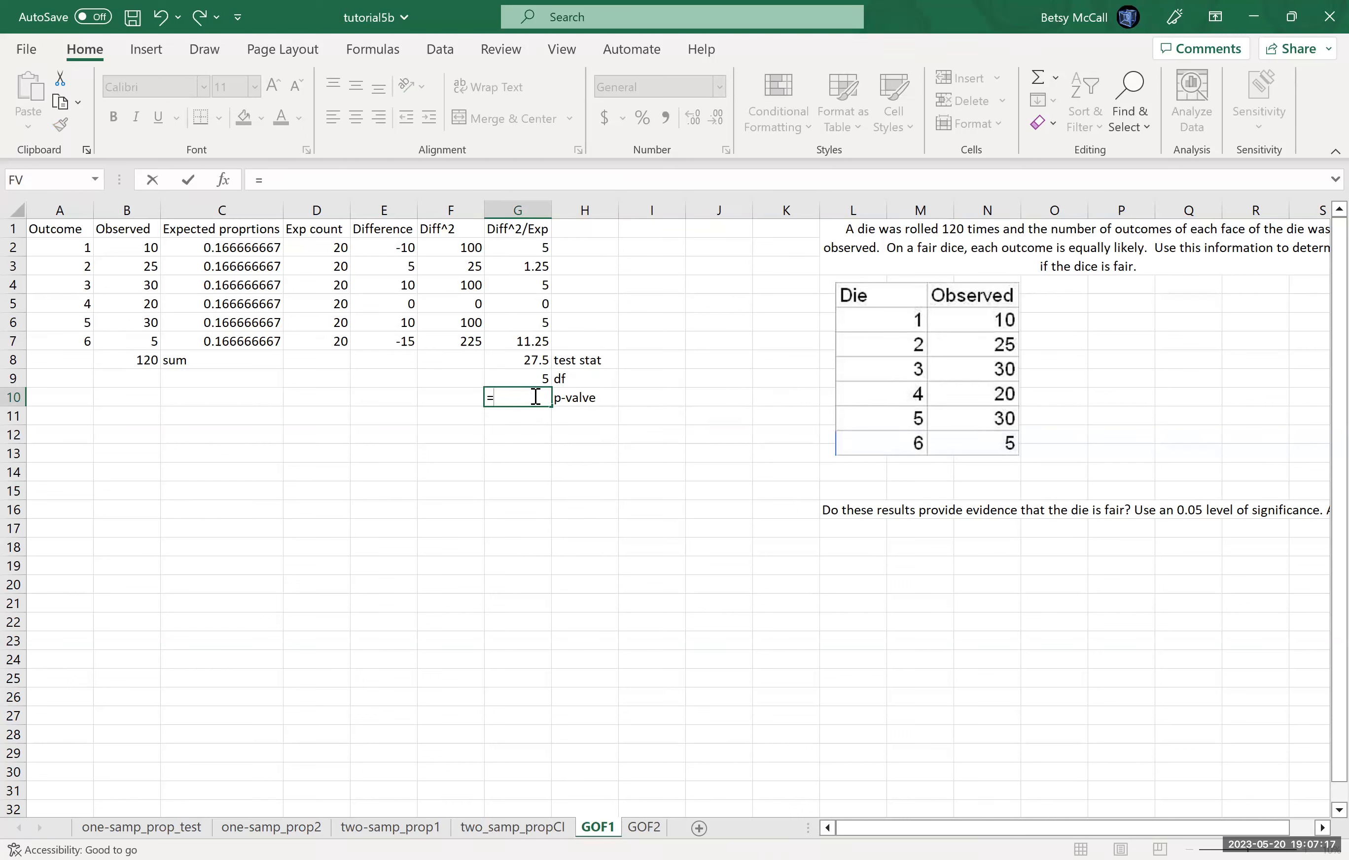
pyautogui.write('ch')
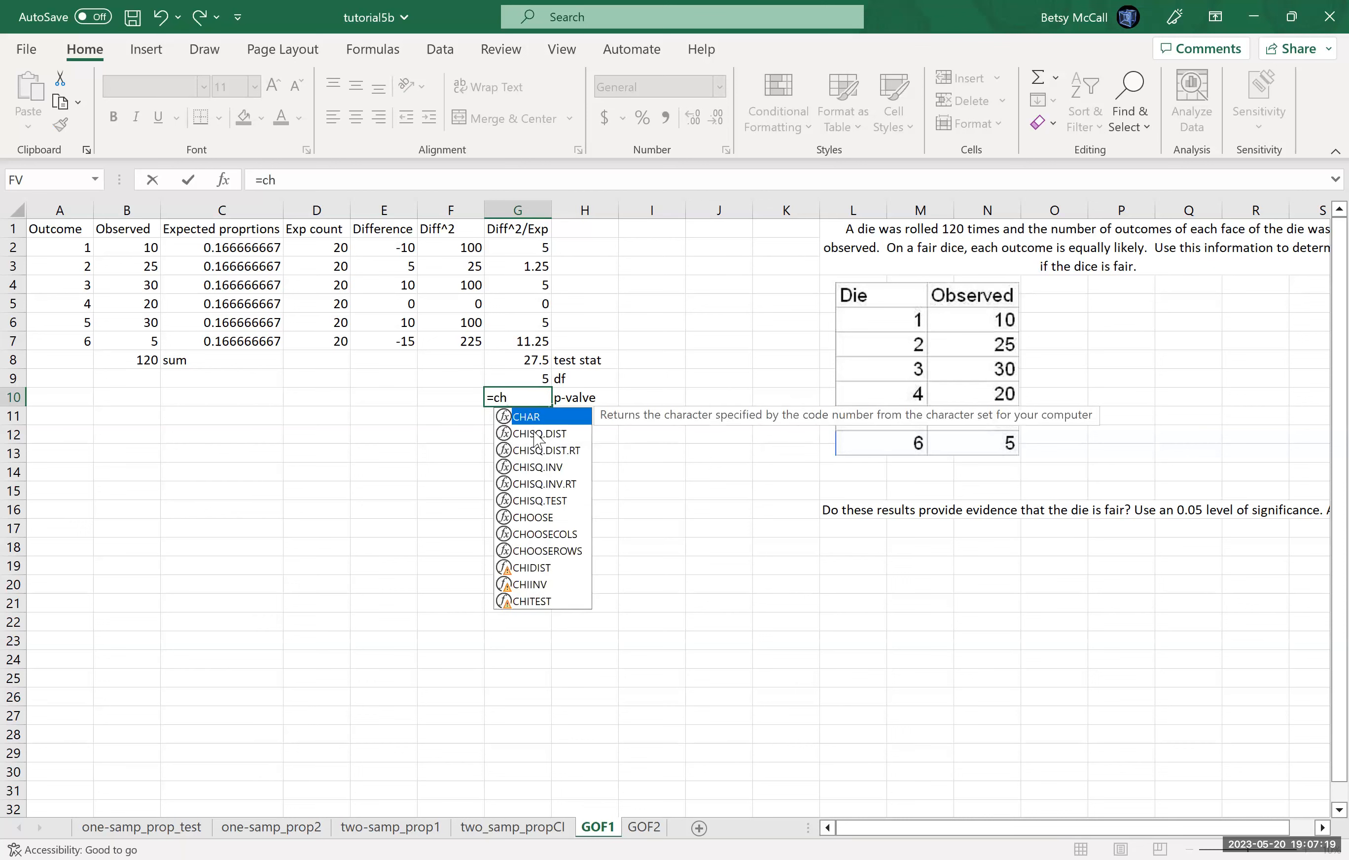
pyautogui.click(542, 452)
pyautogui.doubleClick(542, 452)
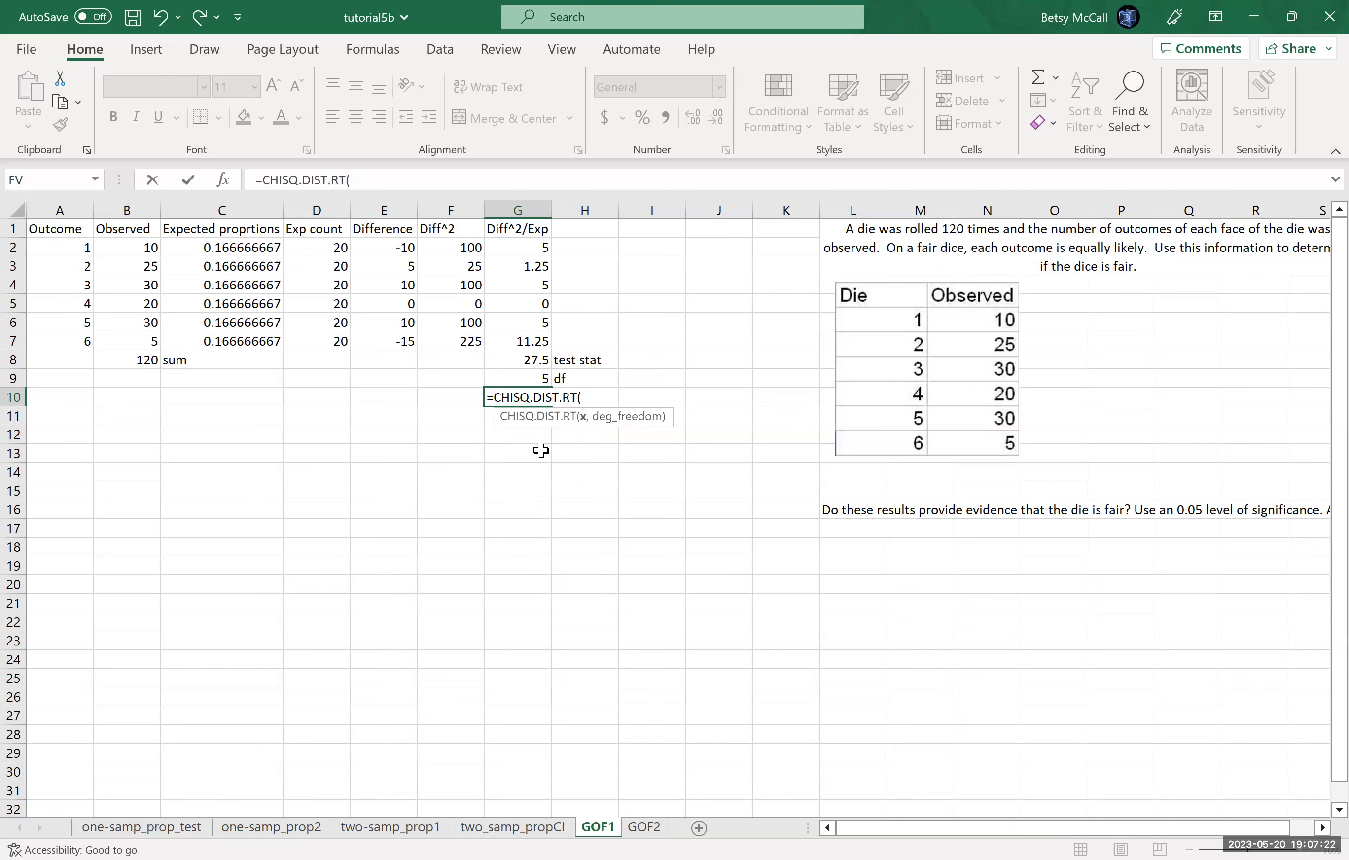
pyautogui.click(527, 358)
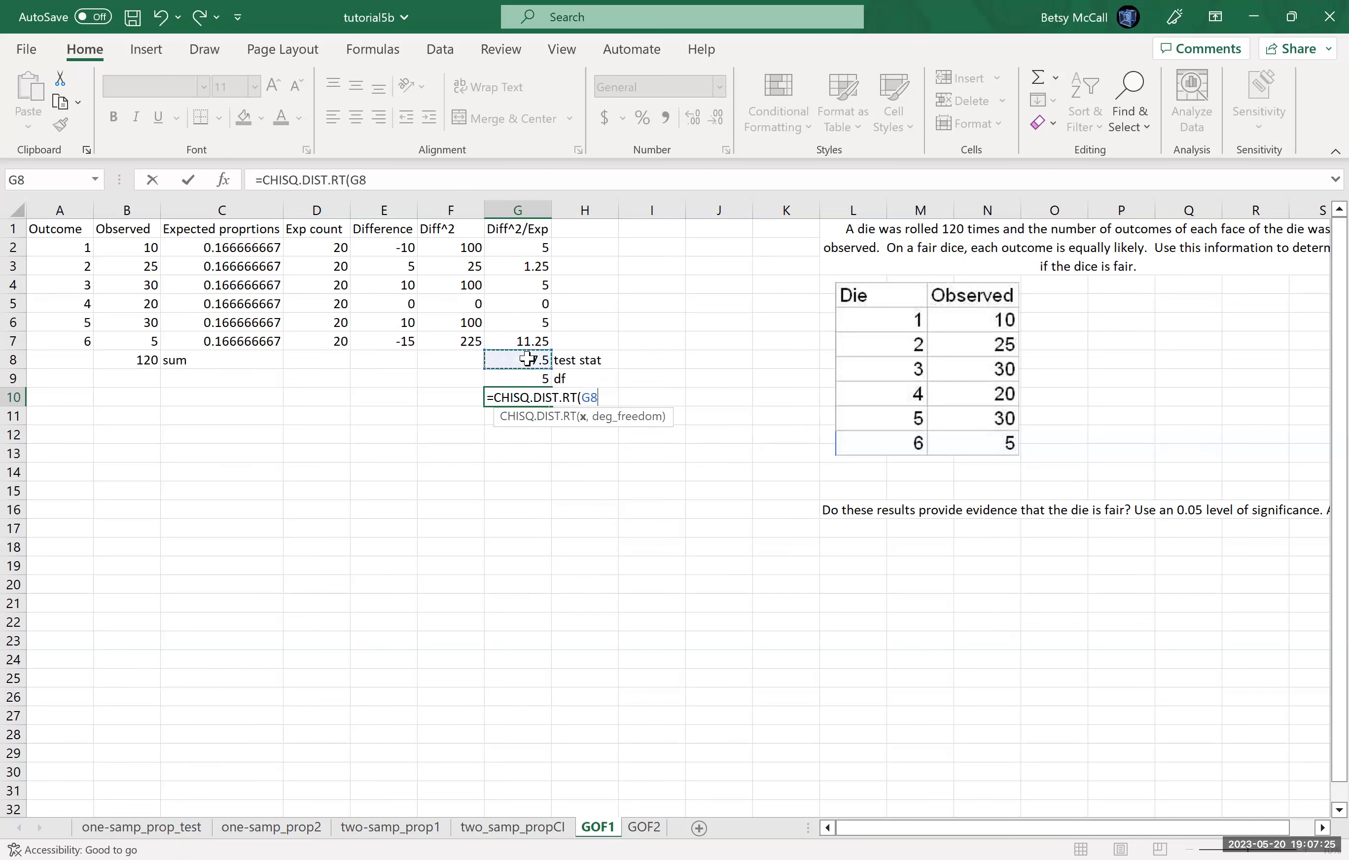
pyautogui.write(',')
pyautogui.click(533, 377)
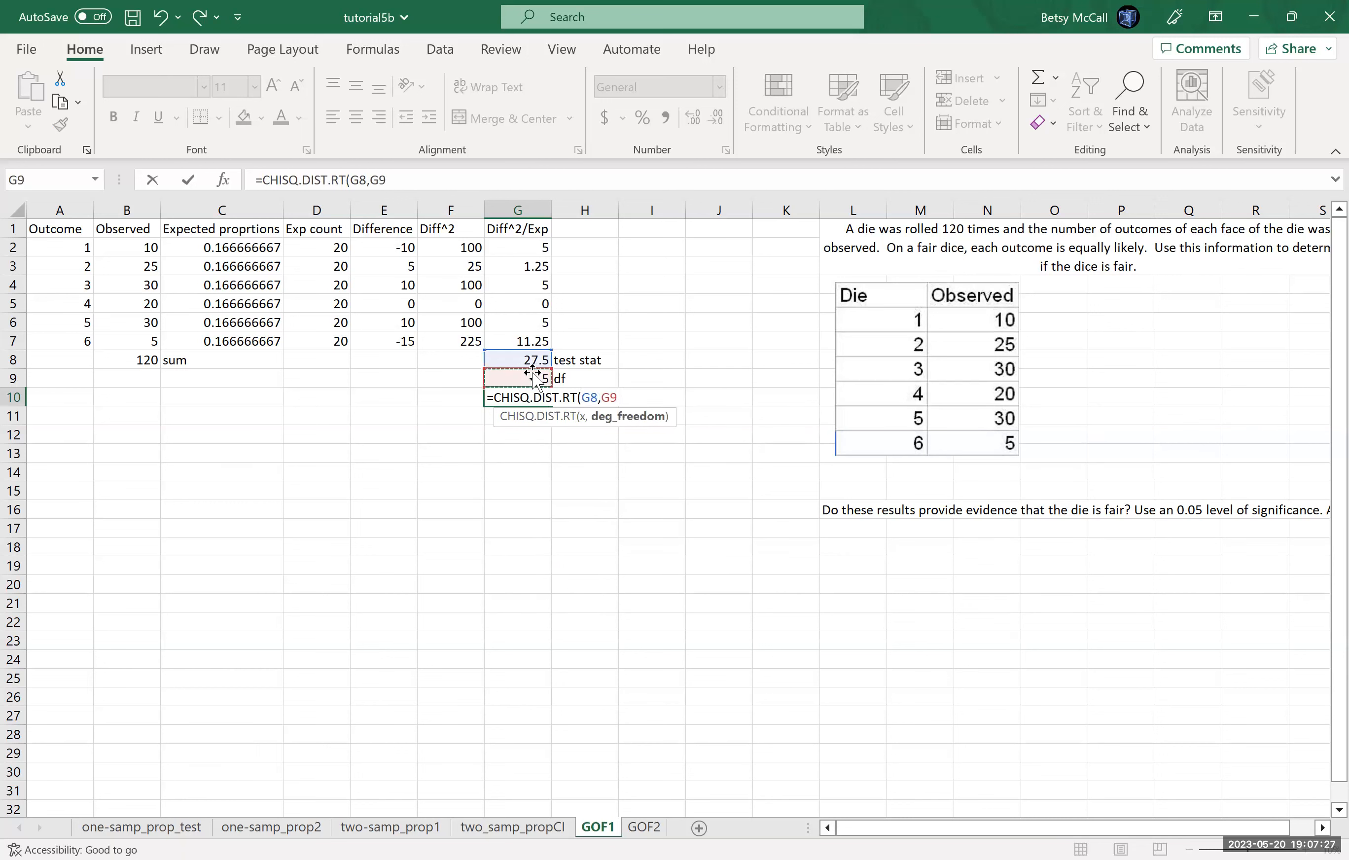
pyautogui.write(')')
pyautogui.press('Return')
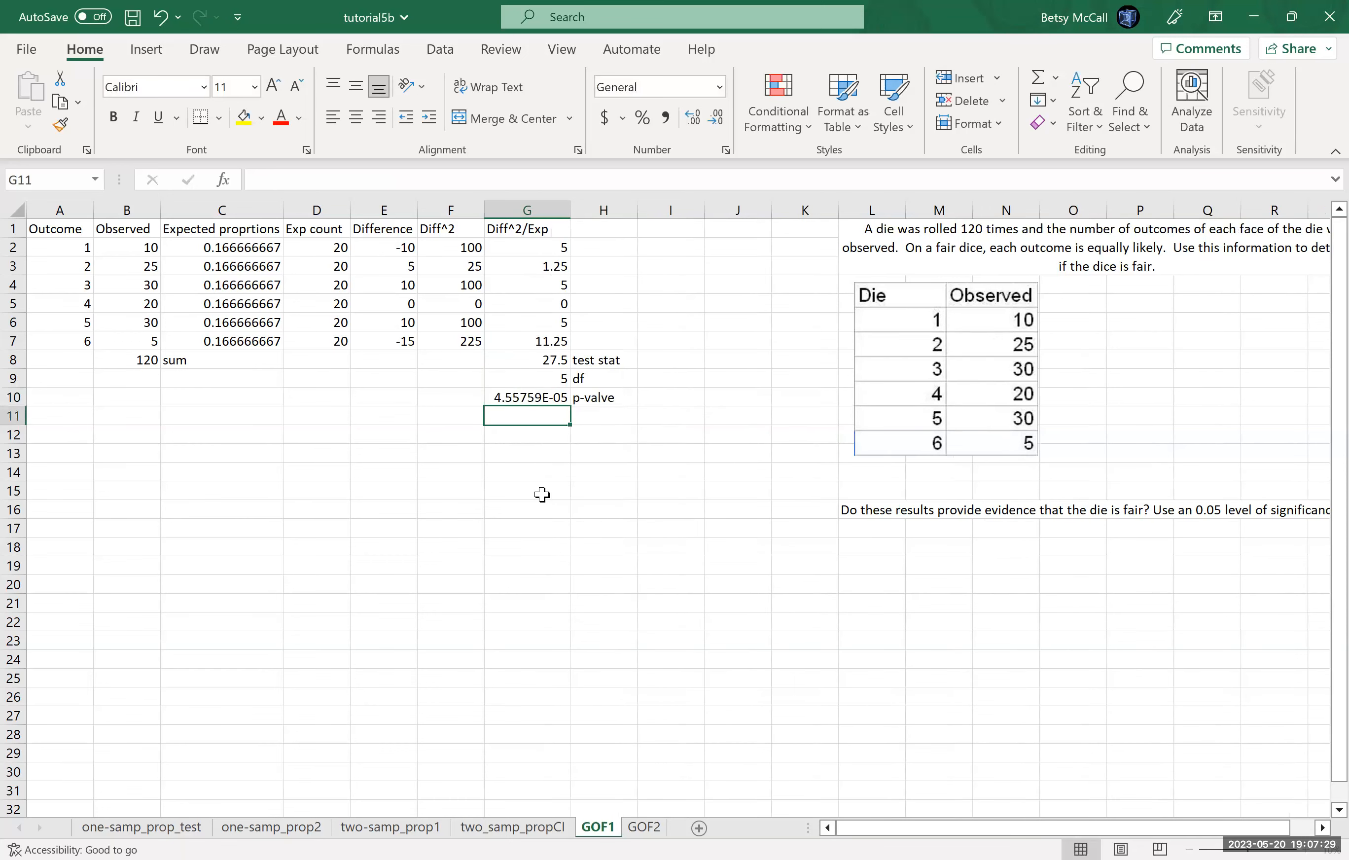
# Step: Record the decision below the results, with "this is less than 0.05" in G15 and "reject the null" in G16
pyautogui.click(527, 488)
pyautogui.write('this i')
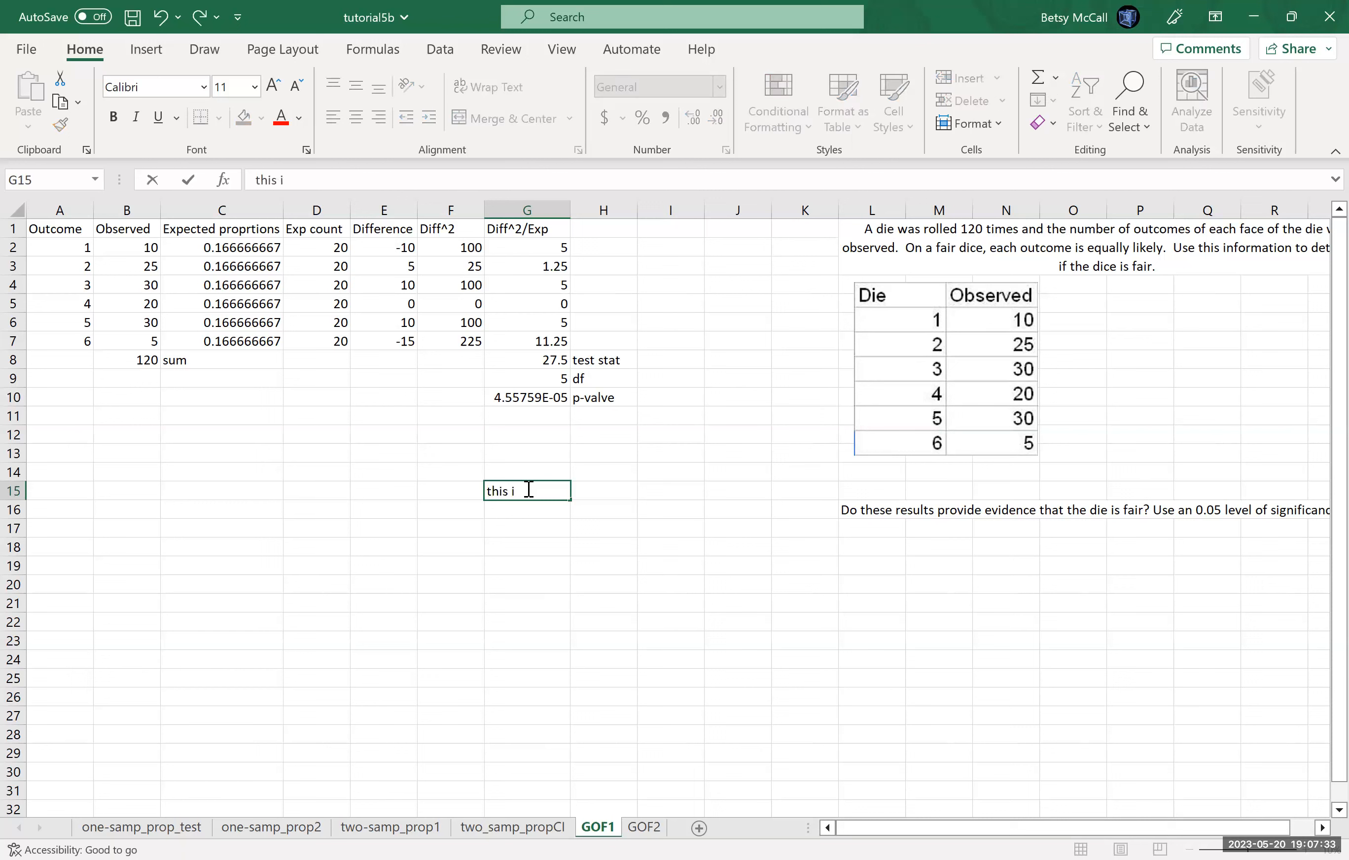
pyautogui.write('s less than 0.05')
pyautogui.press('Return')
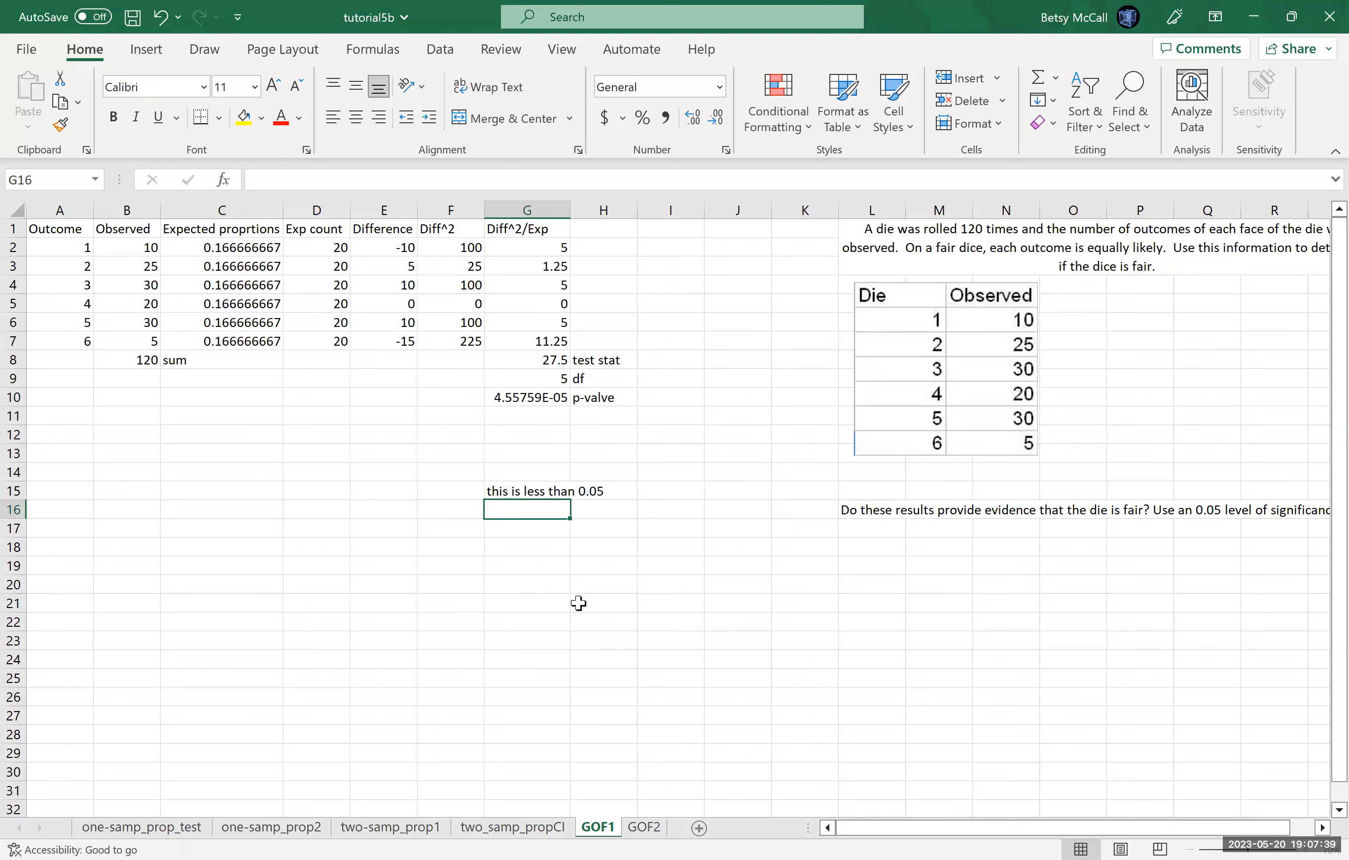
pyautogui.write('reject th')
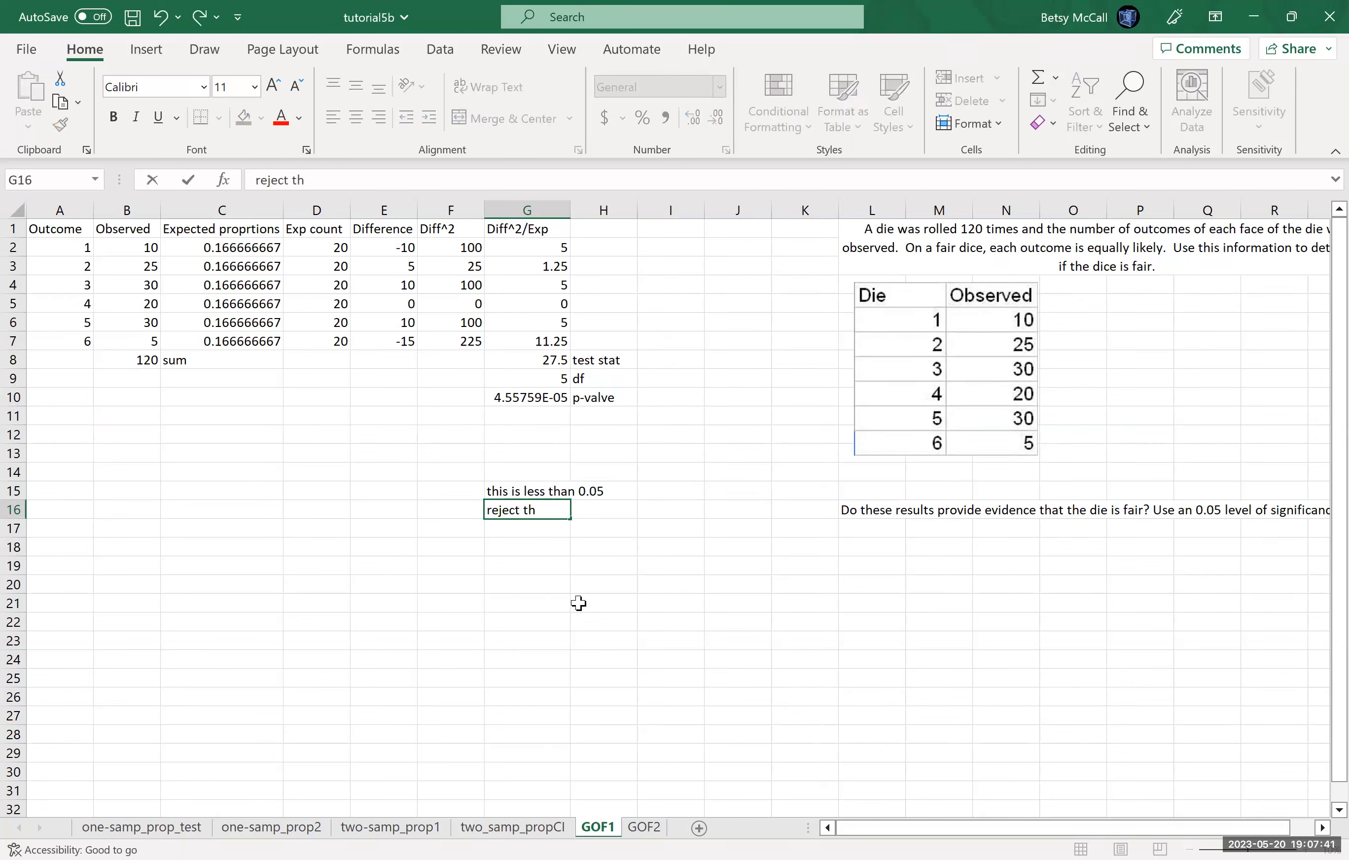
pyautogui.write('e null')
pyautogui.press('Return')
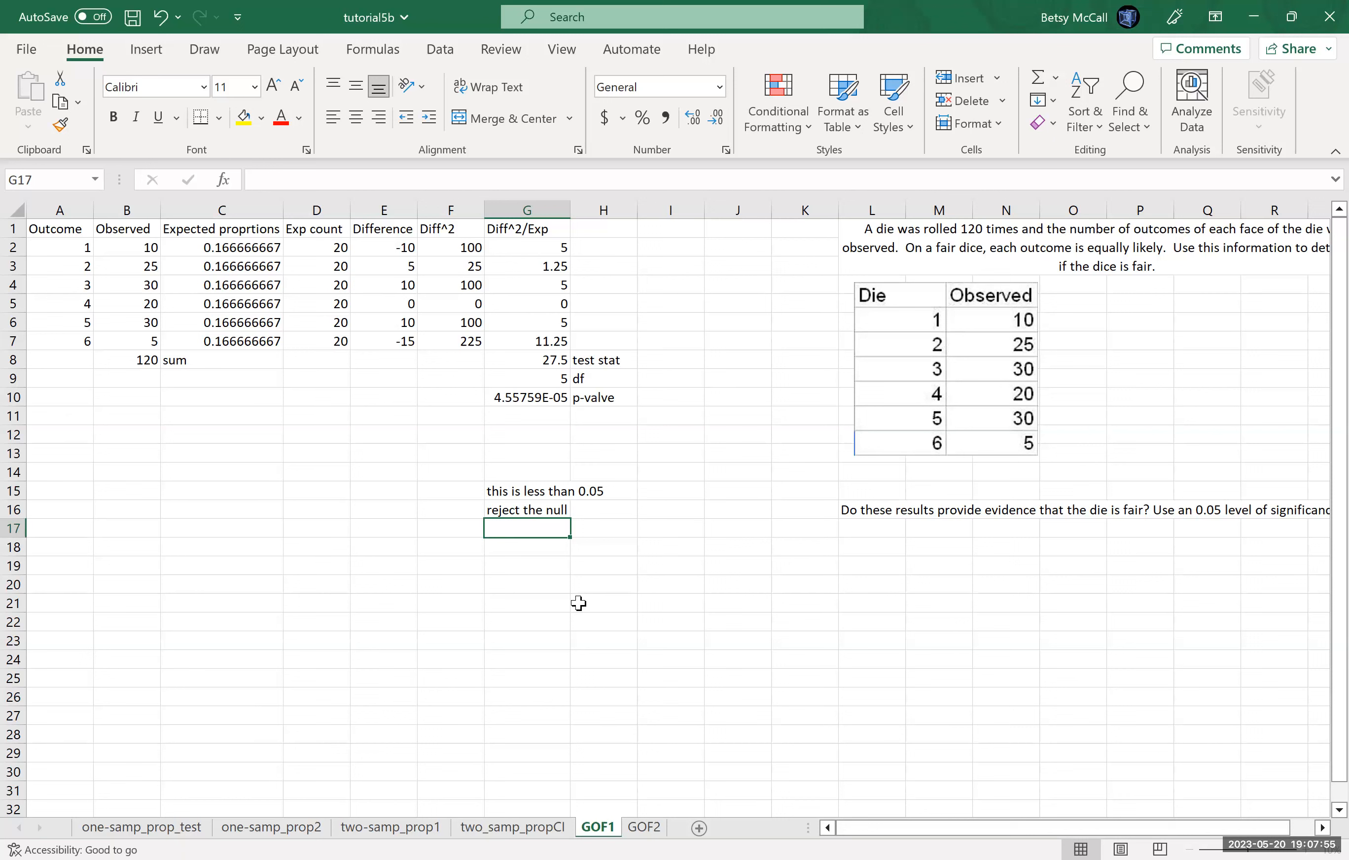
# Step: Write the conclusion "there is sufficient reason to think the die is not fair" in G17
pyautogui.write('there is')
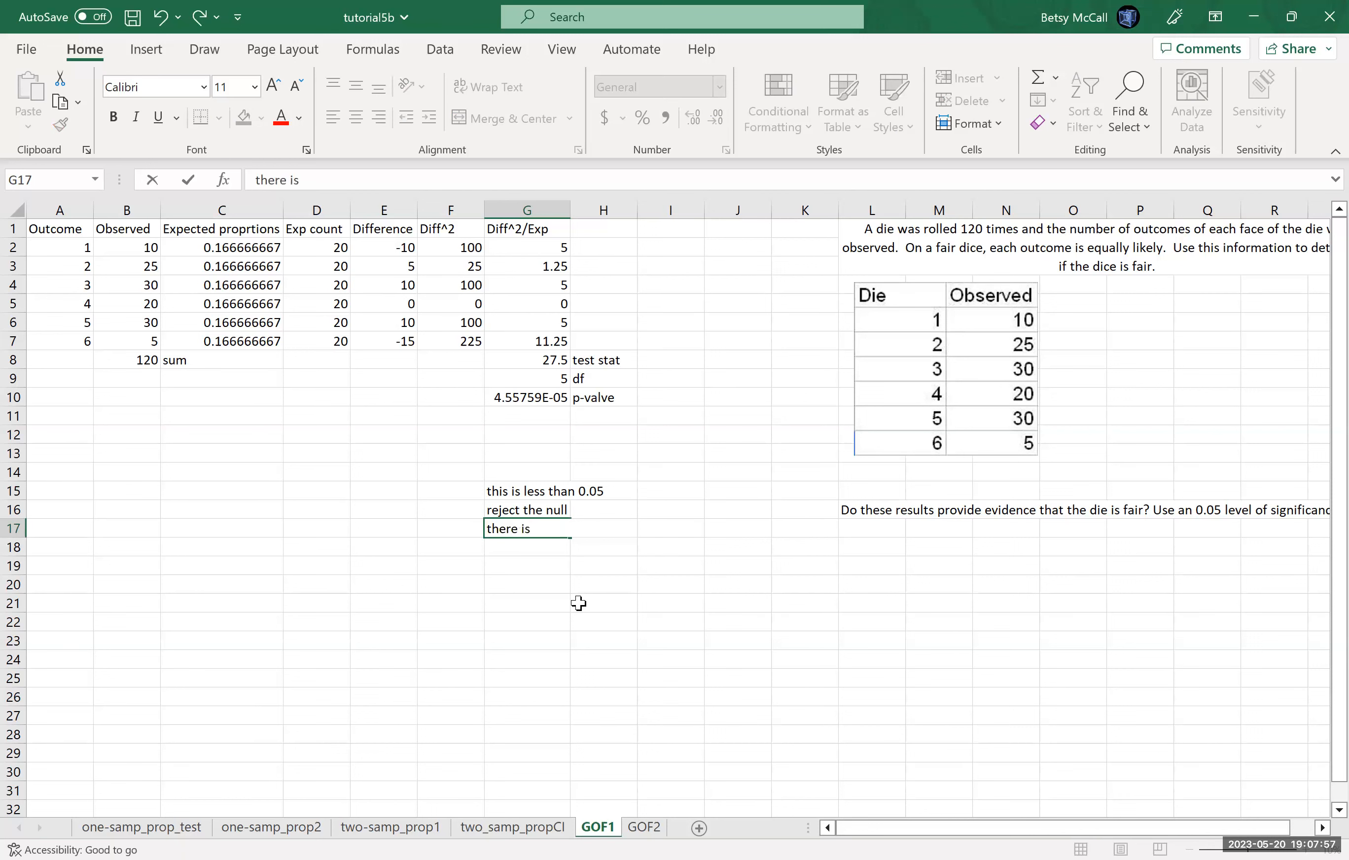
pyautogui.write(' sufficient reason to think the die is not fair')
pyautogui.press('Return')
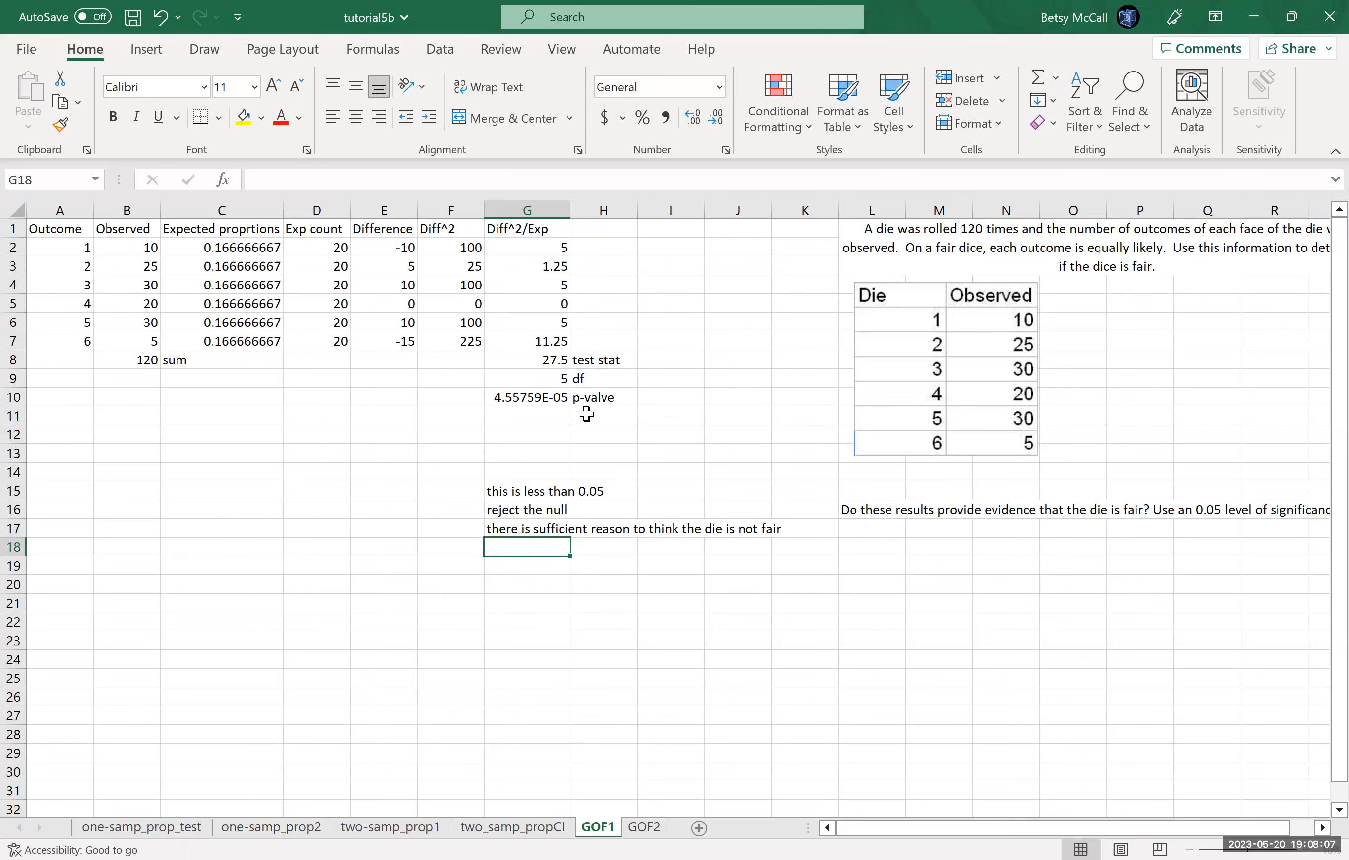
# Step: Compute the p-value directly in G11 from the observed and expected counts with =CHISQ.TEST(B2:B7,D2:D7)
pyautogui.click(543, 418)
pyautogui.write('=')
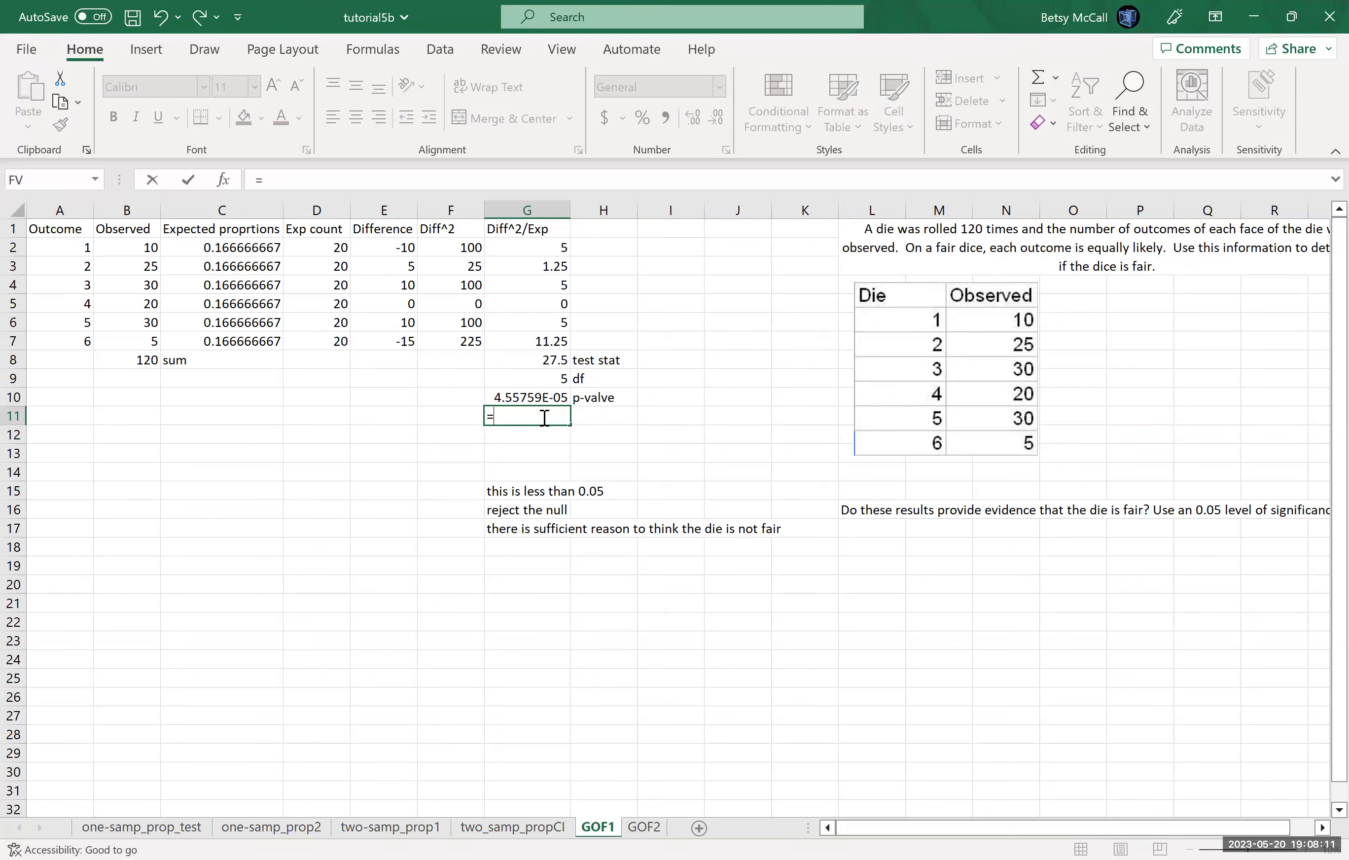
pyautogui.write('ch')
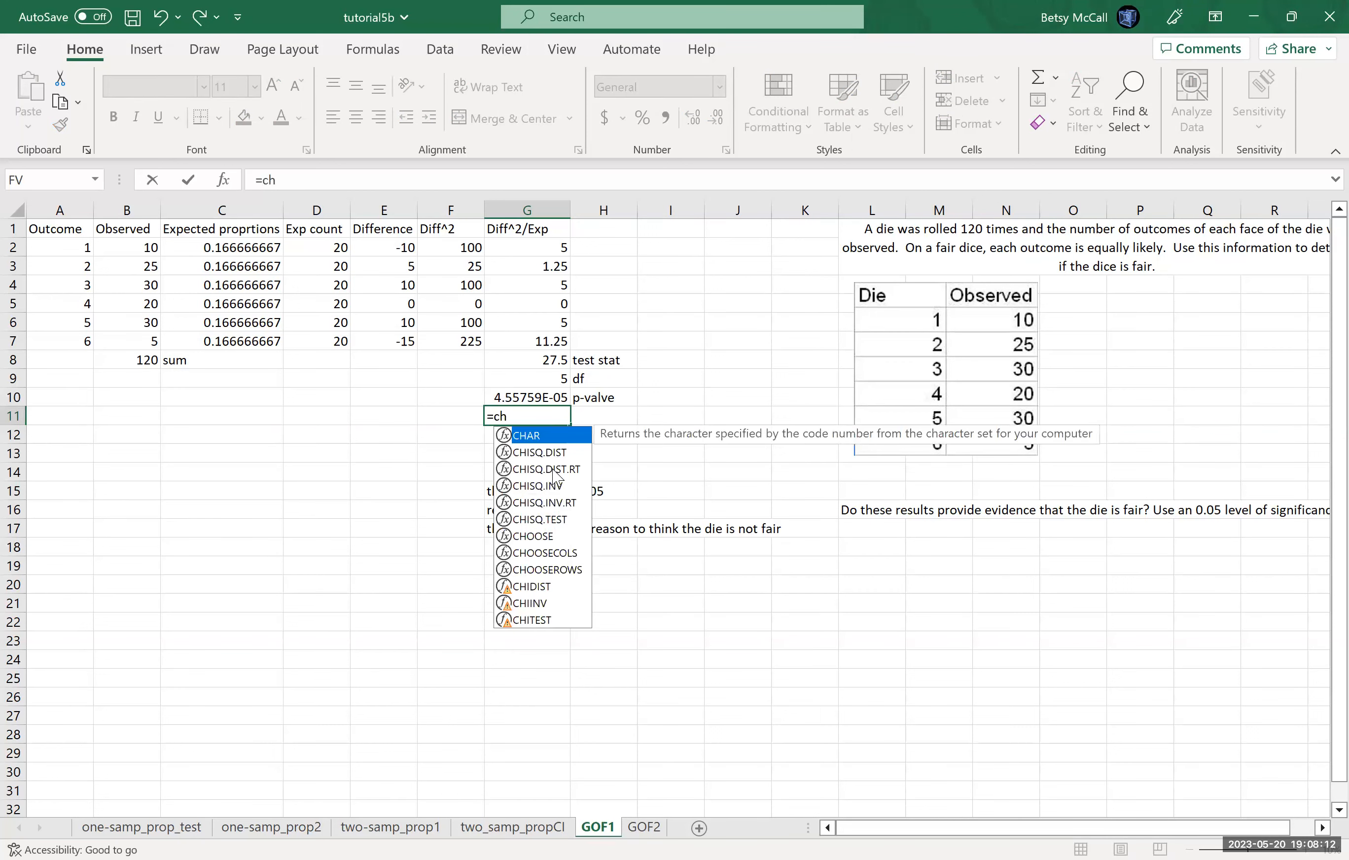
pyautogui.click(554, 519)
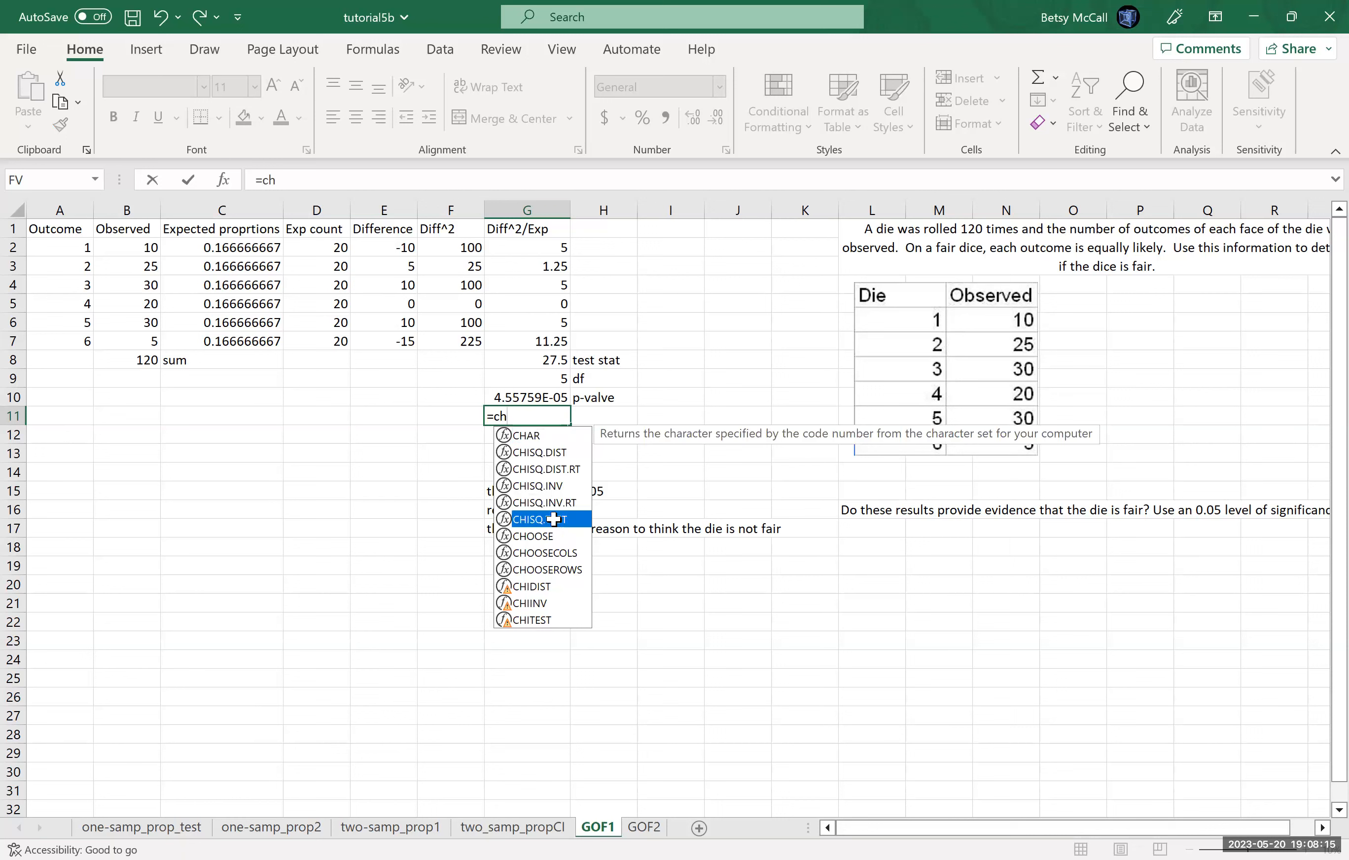
pyautogui.doubleClick(554, 518)
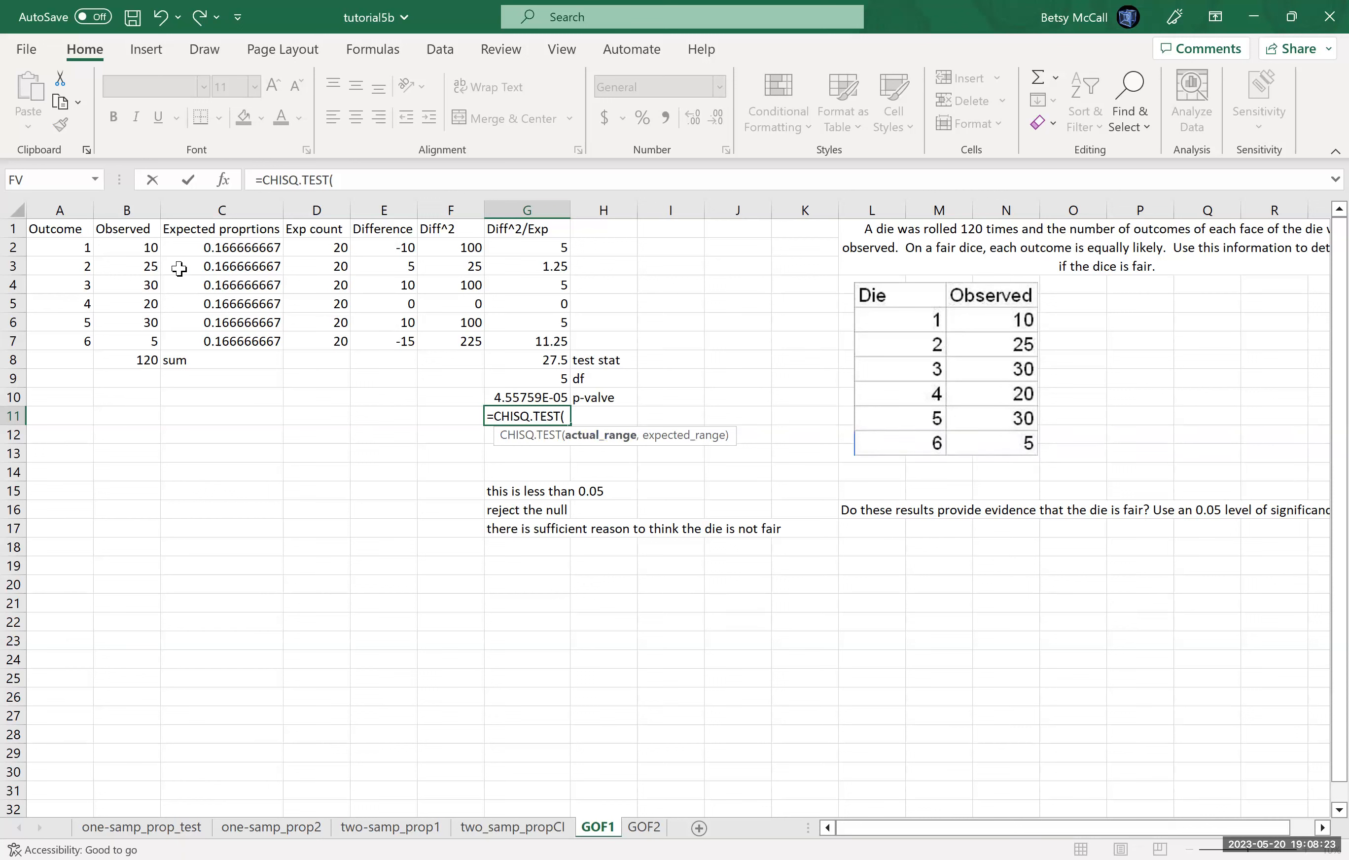
pyautogui.click(112, 249)
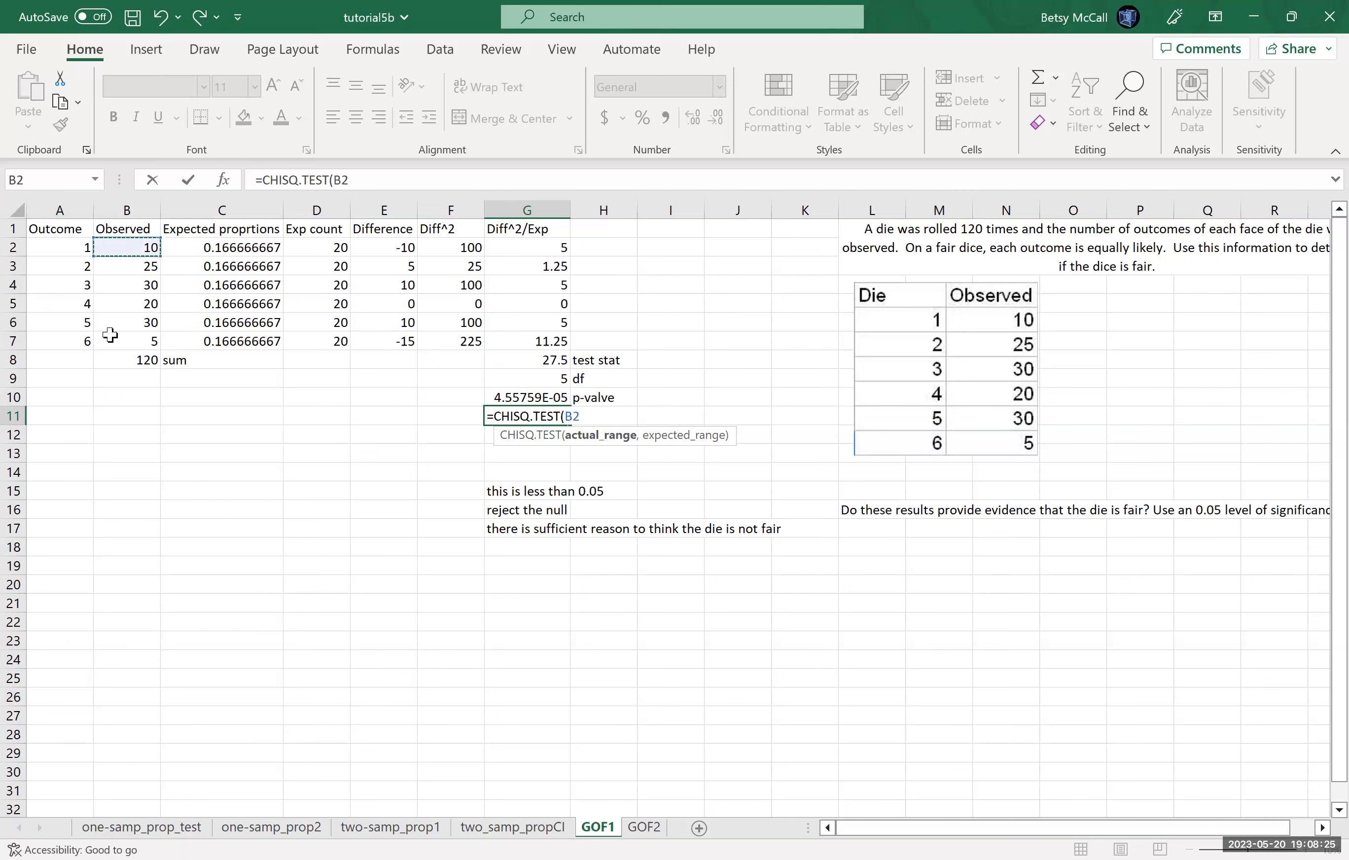
pyautogui.moveTo(111, 335); pyautogui.dragTo(110, 335)
pyautogui.write(',')
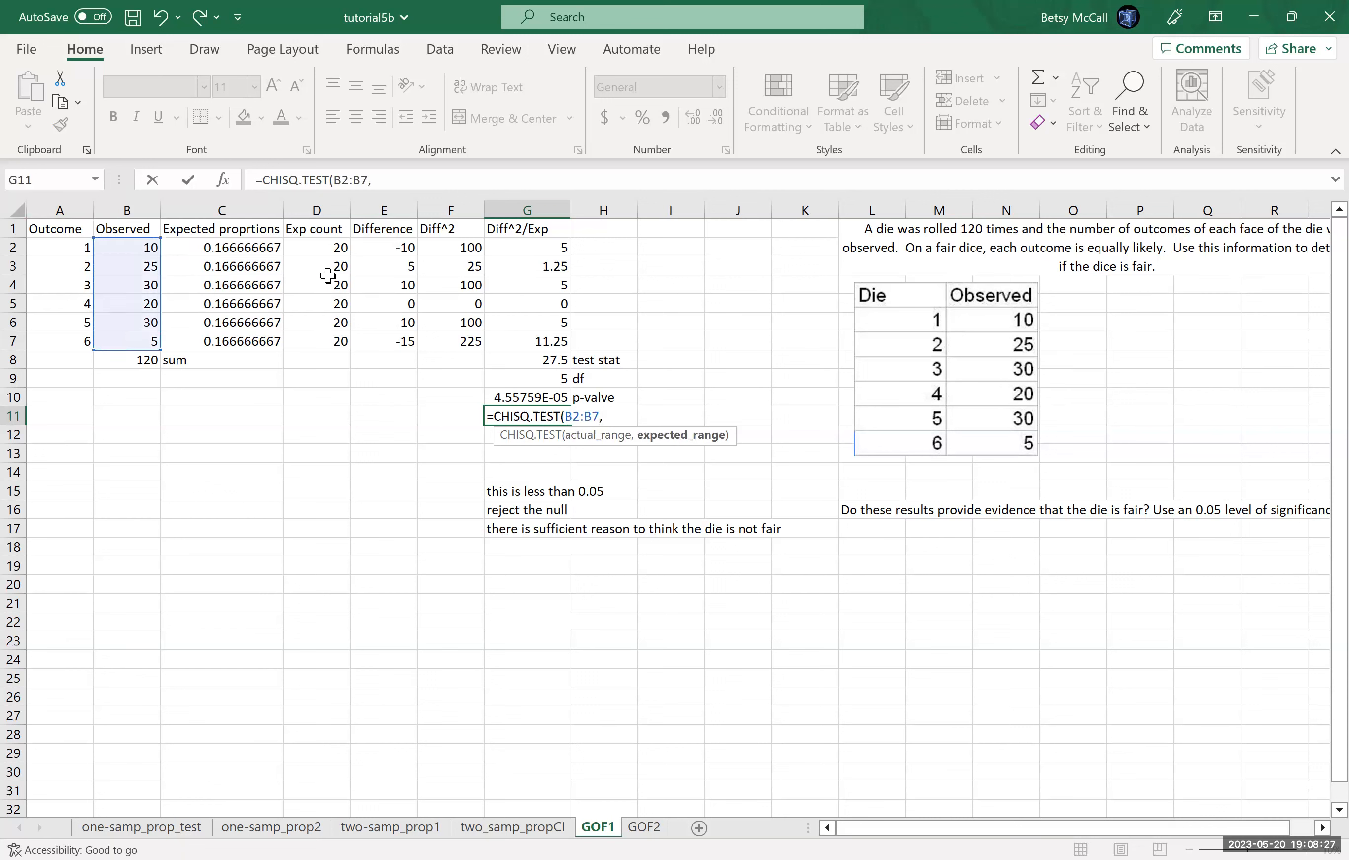
pyautogui.click(319, 247)
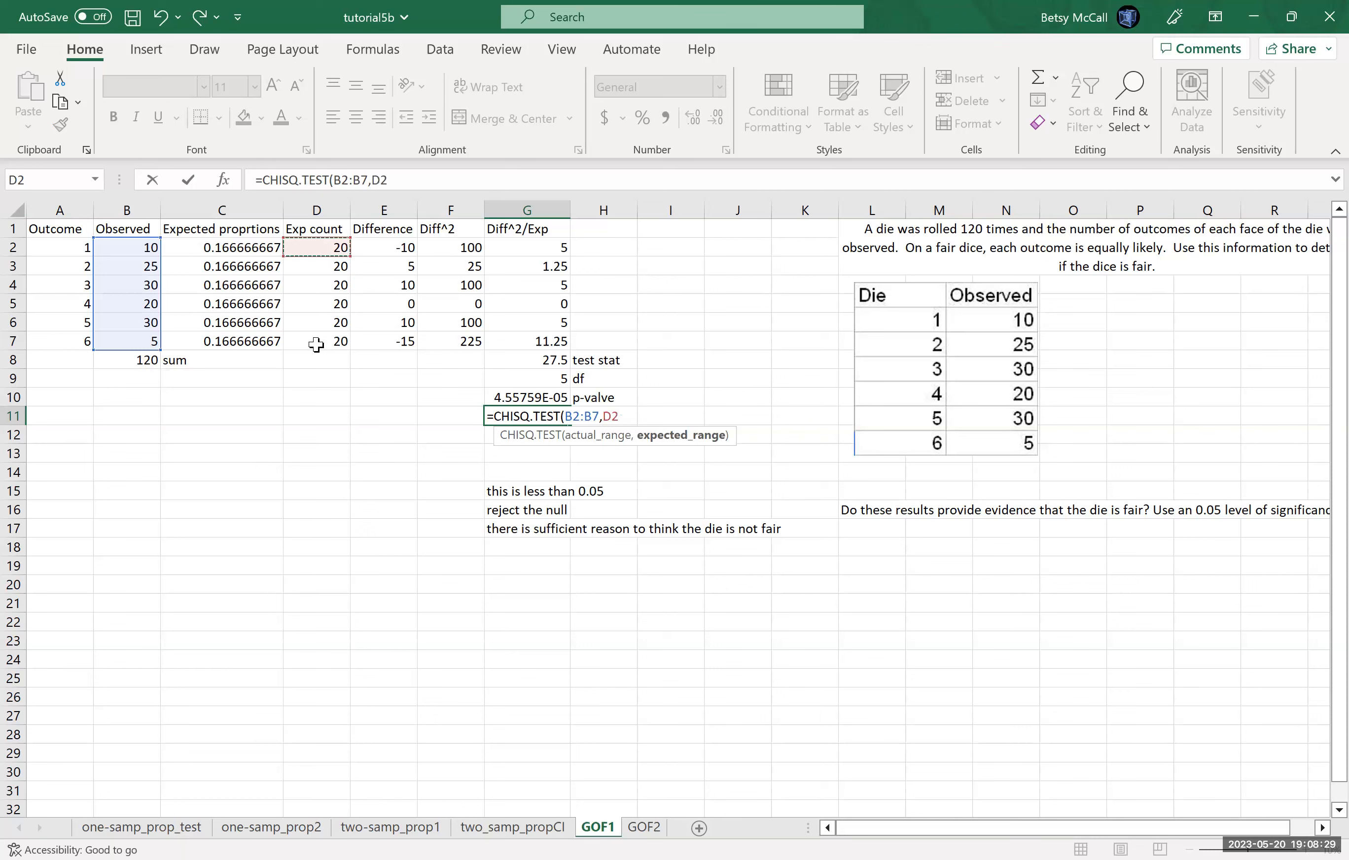
pyautogui.moveTo(316, 344); pyautogui.dragTo(316, 344)
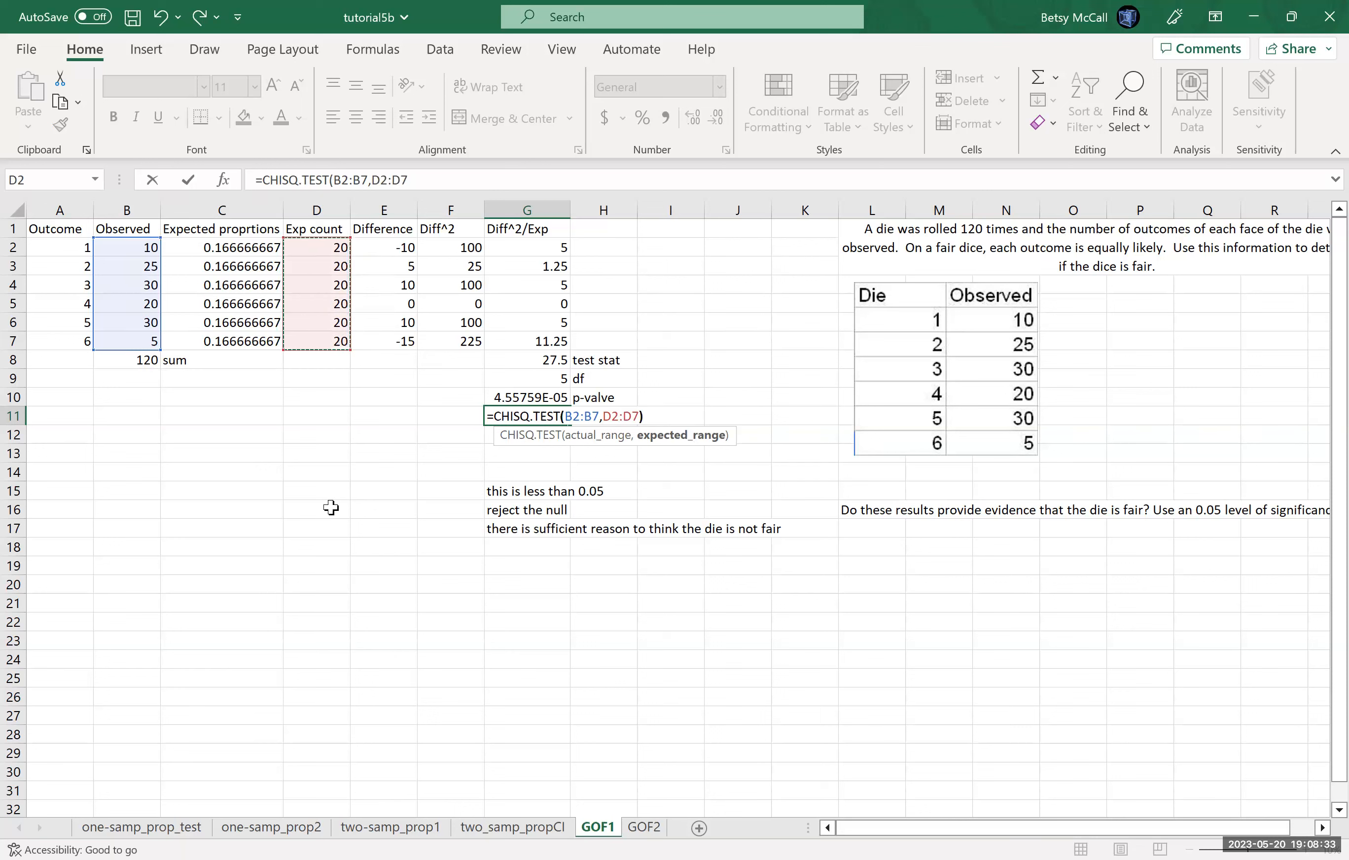
pyautogui.write(')')
pyautogui.press('Return')
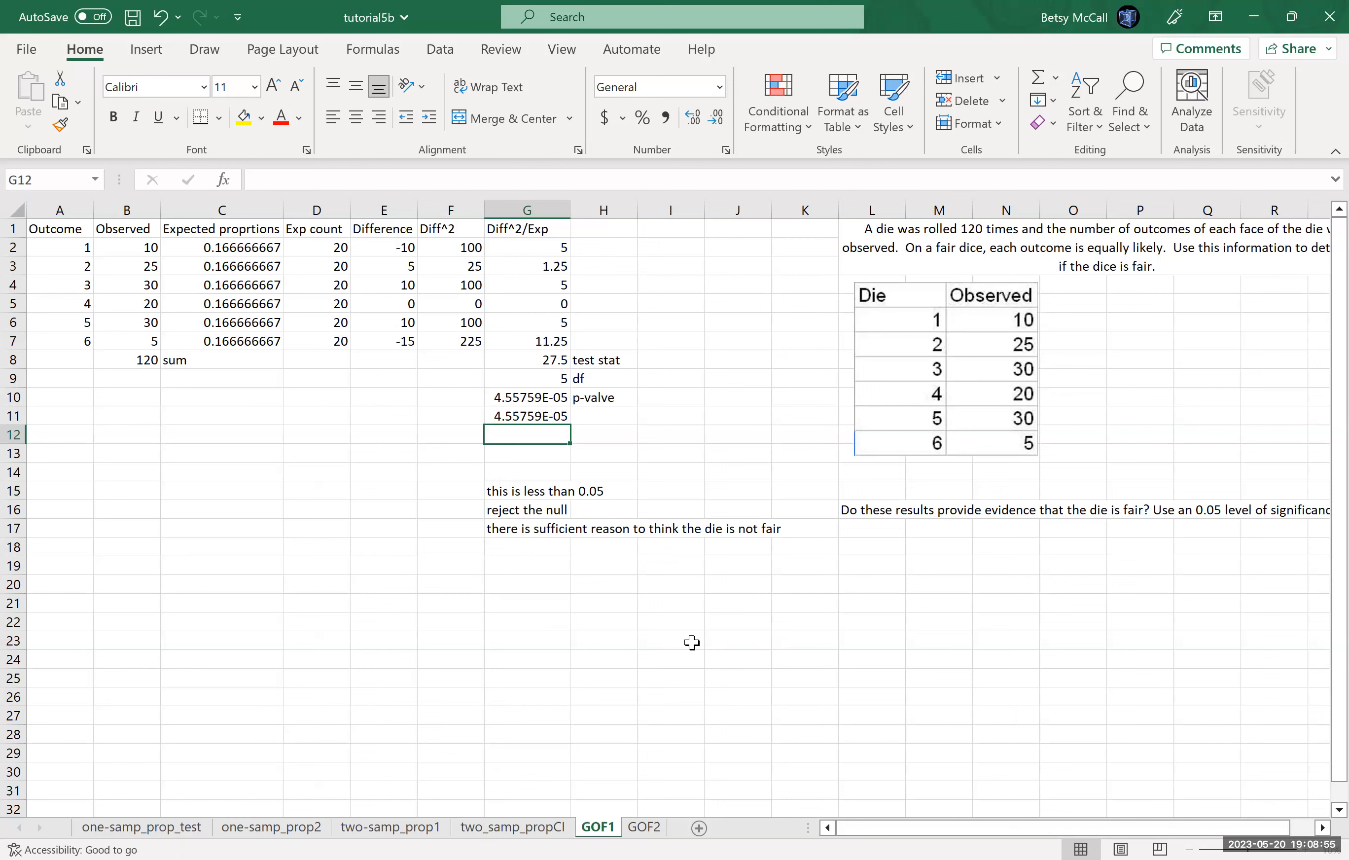
# Step: Switch to the tutorial5 document in Word and read the musical preference problem with its table of observed counts and expected percentages
pyautogui.click(785, 39)
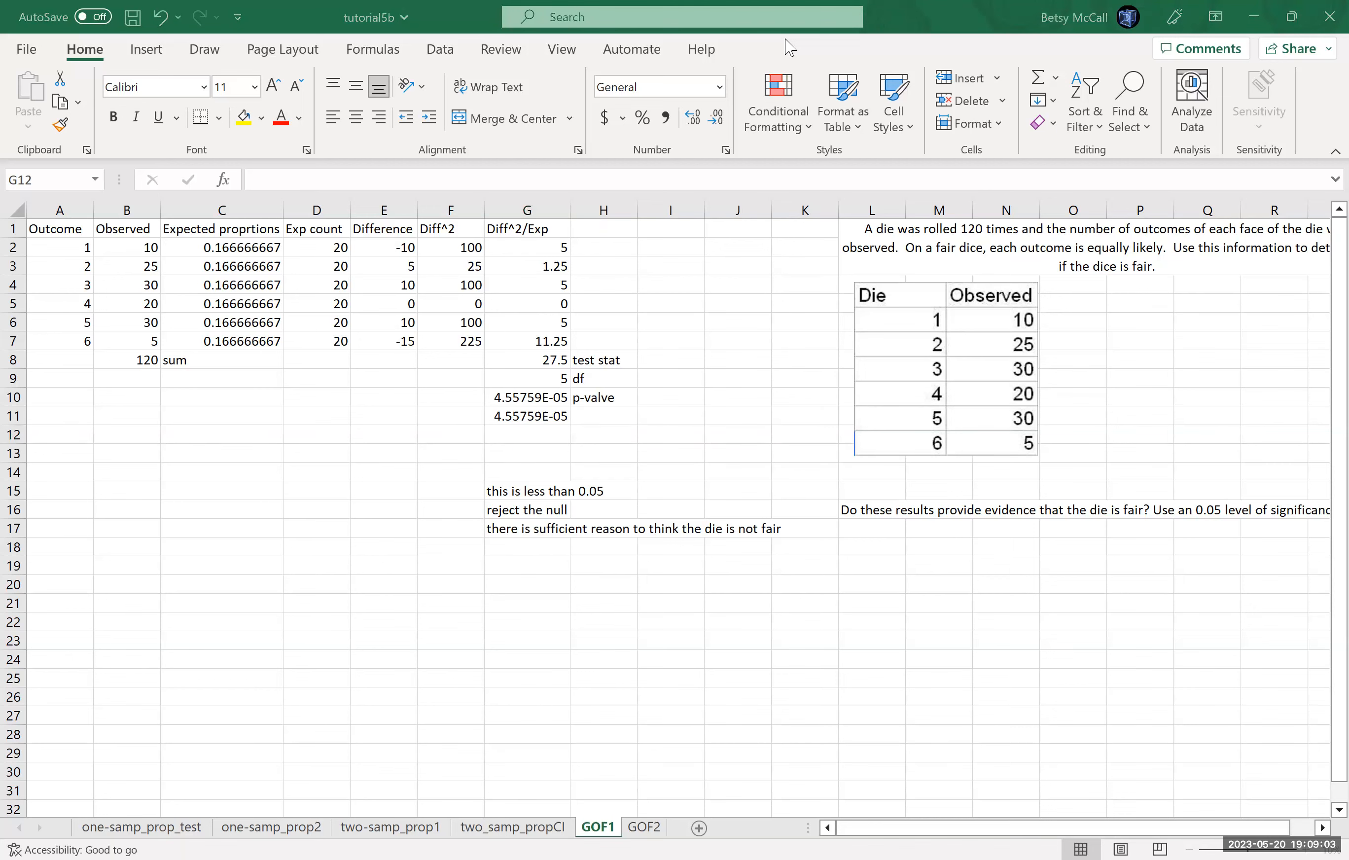
pyautogui.hotkey('alt', 'Tab')
pyautogui.click(1340, 813)
pyautogui.scroll(-5, 1320, 822)
pyautogui.scroll(-3, 1320, 822)
pyautogui.scroll(-2, 1321, 822)
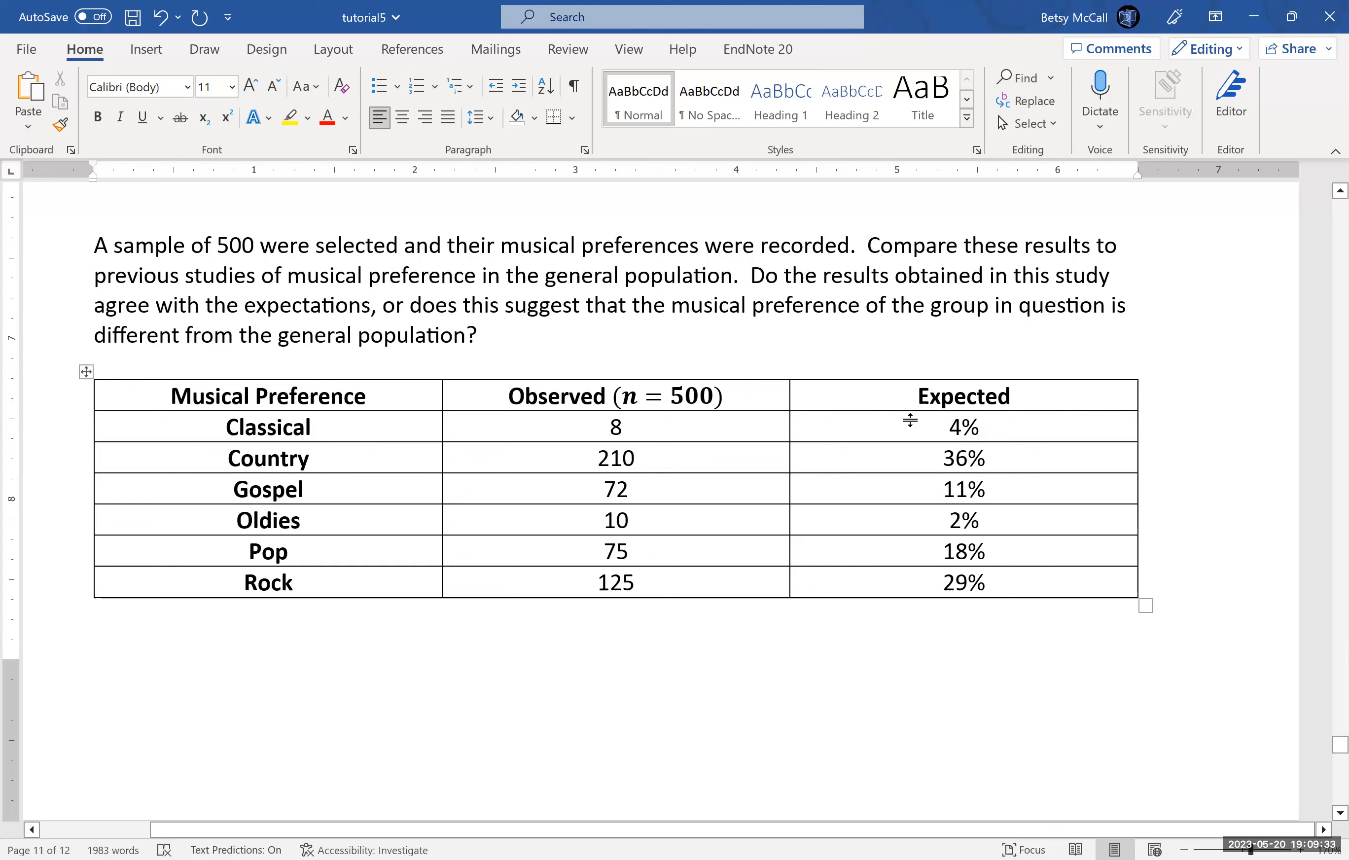
pyautogui.click(709, 398)
pyautogui.scroll(-2, 1320, 820)
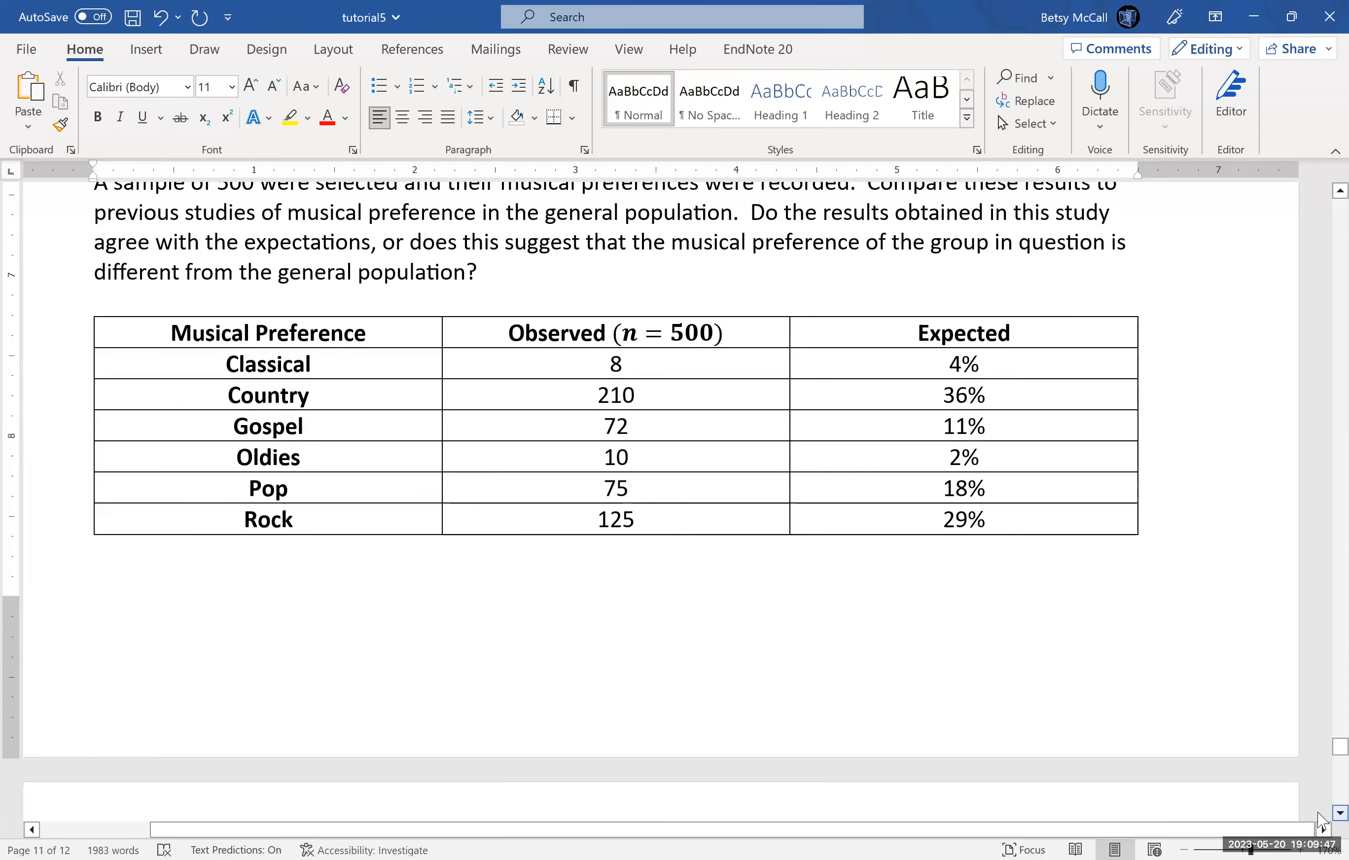
pyautogui.scroll(-8, 1321, 822)
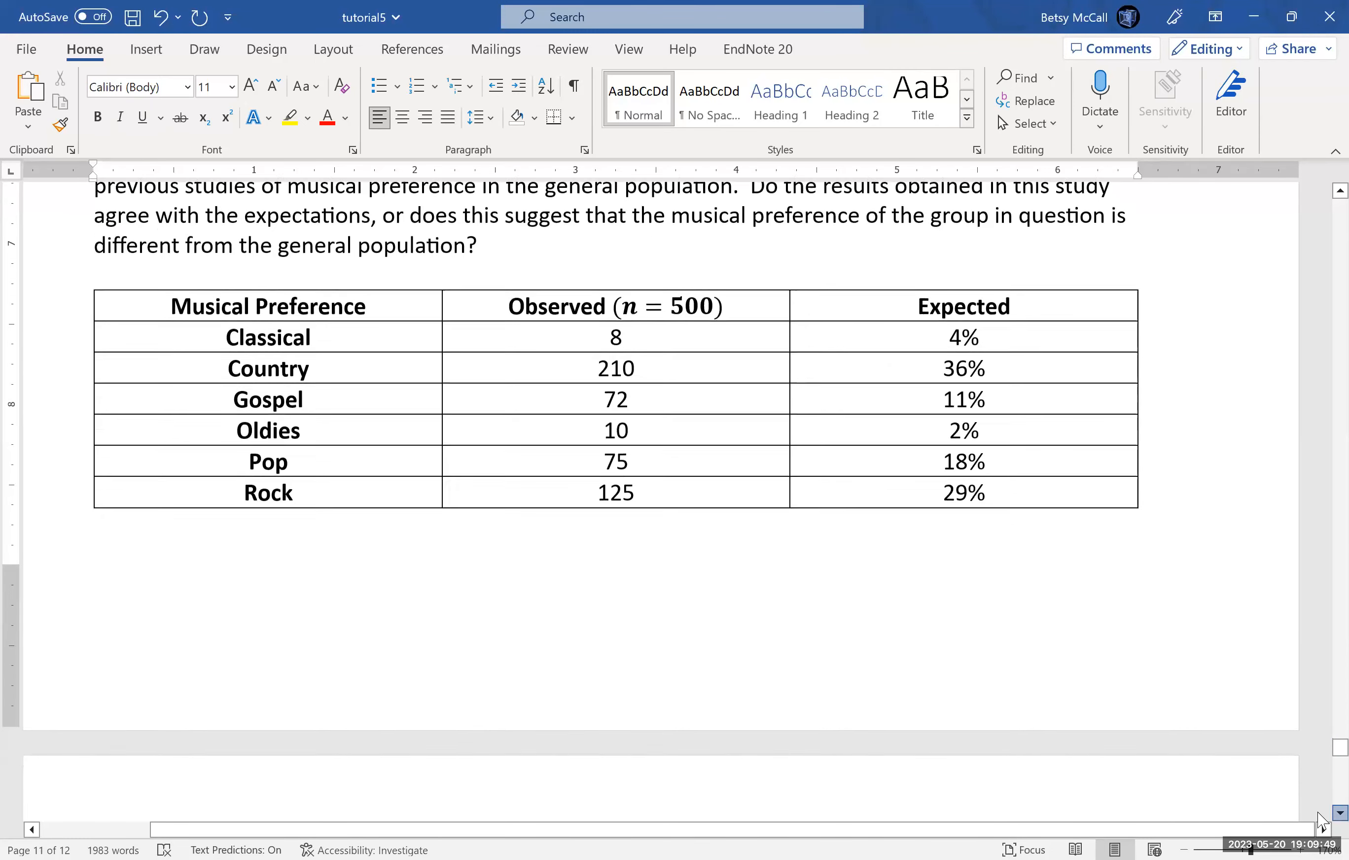
# Step: Below the 0.01 significance question, insert an equation stating the null hypothesis "H_0: musical preferences have not changed"
pyautogui.click(611, 738)
pyautogui.press('Return')
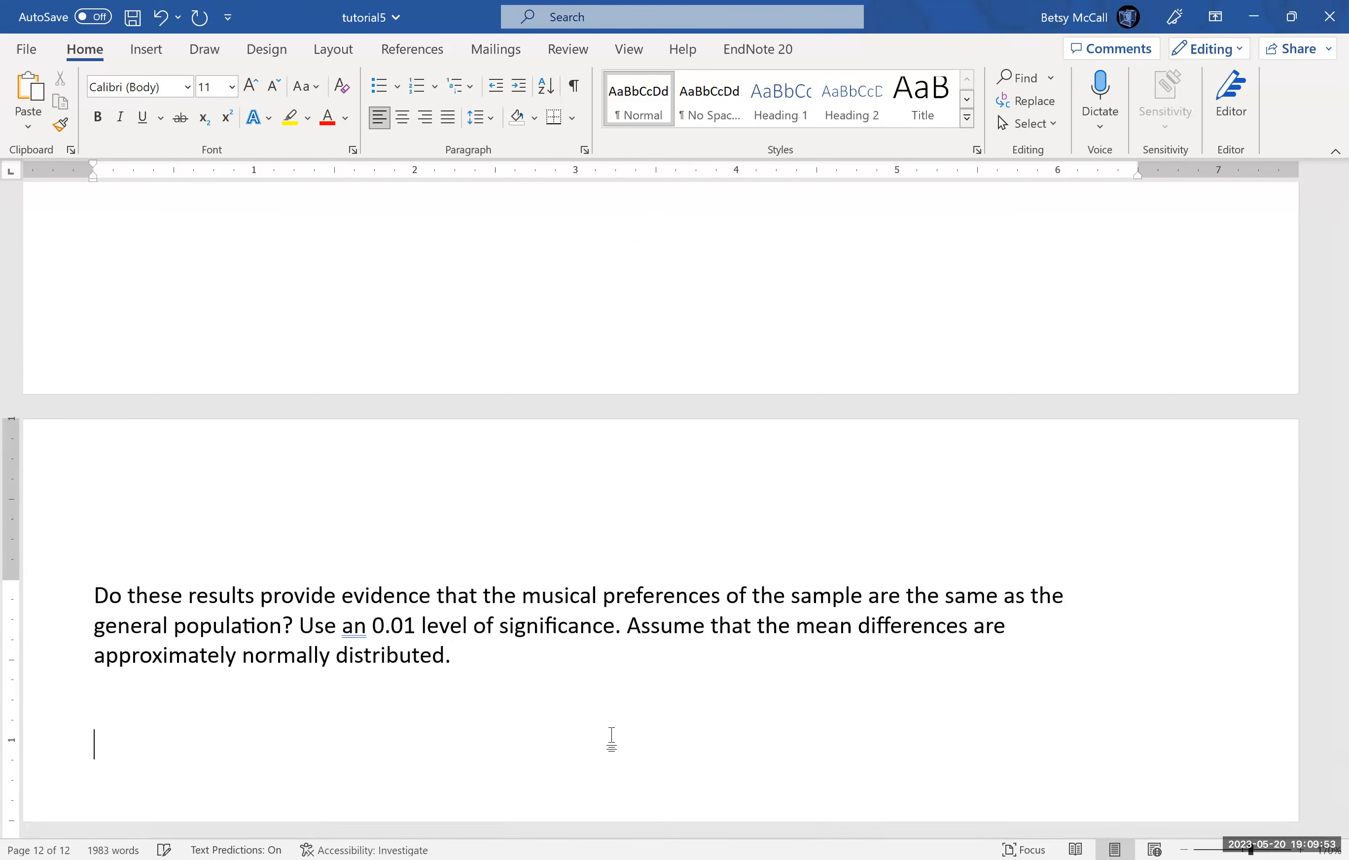
pyautogui.hotkey('alt', '=')
pyautogui.write('H_')
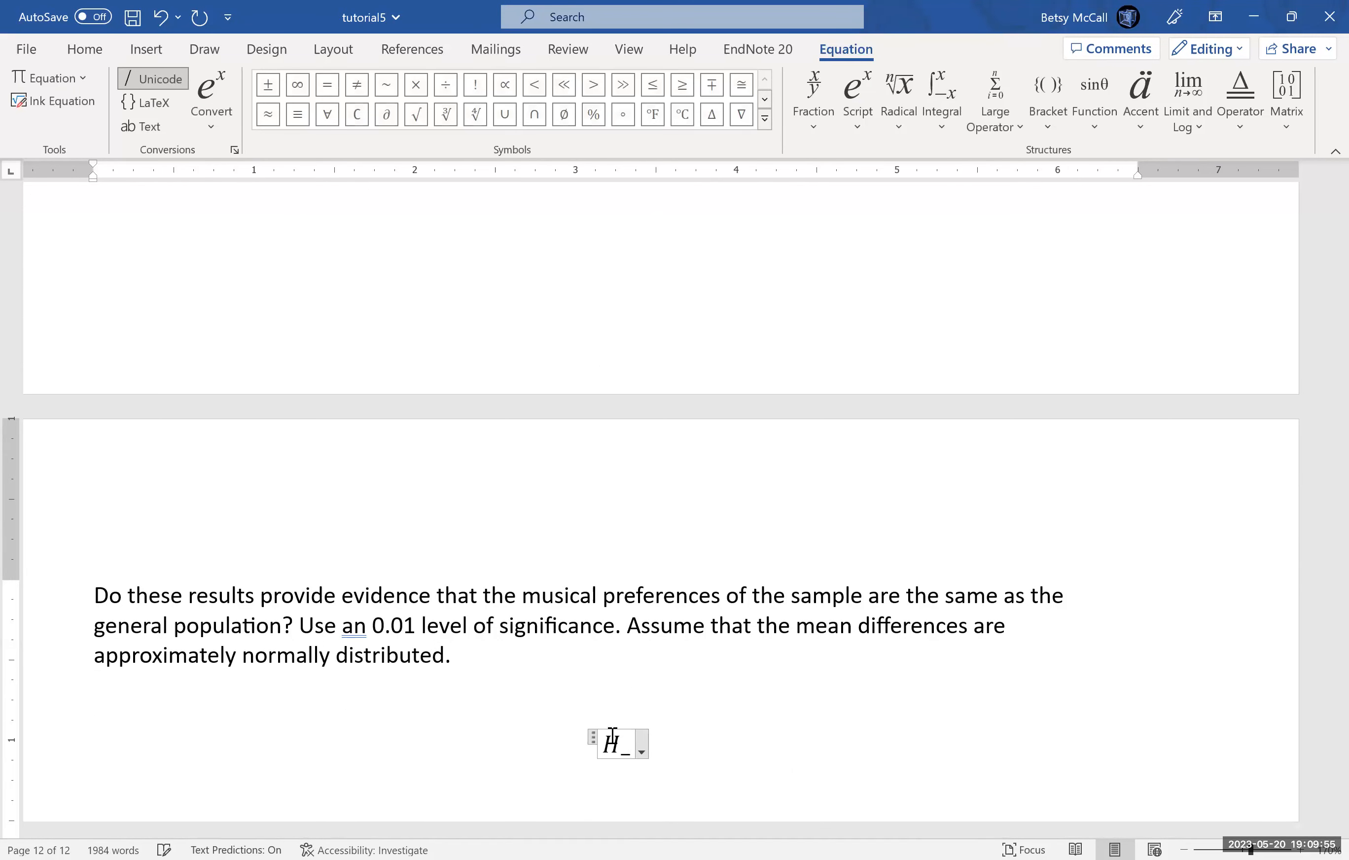
pyautogui.write('0 : ')
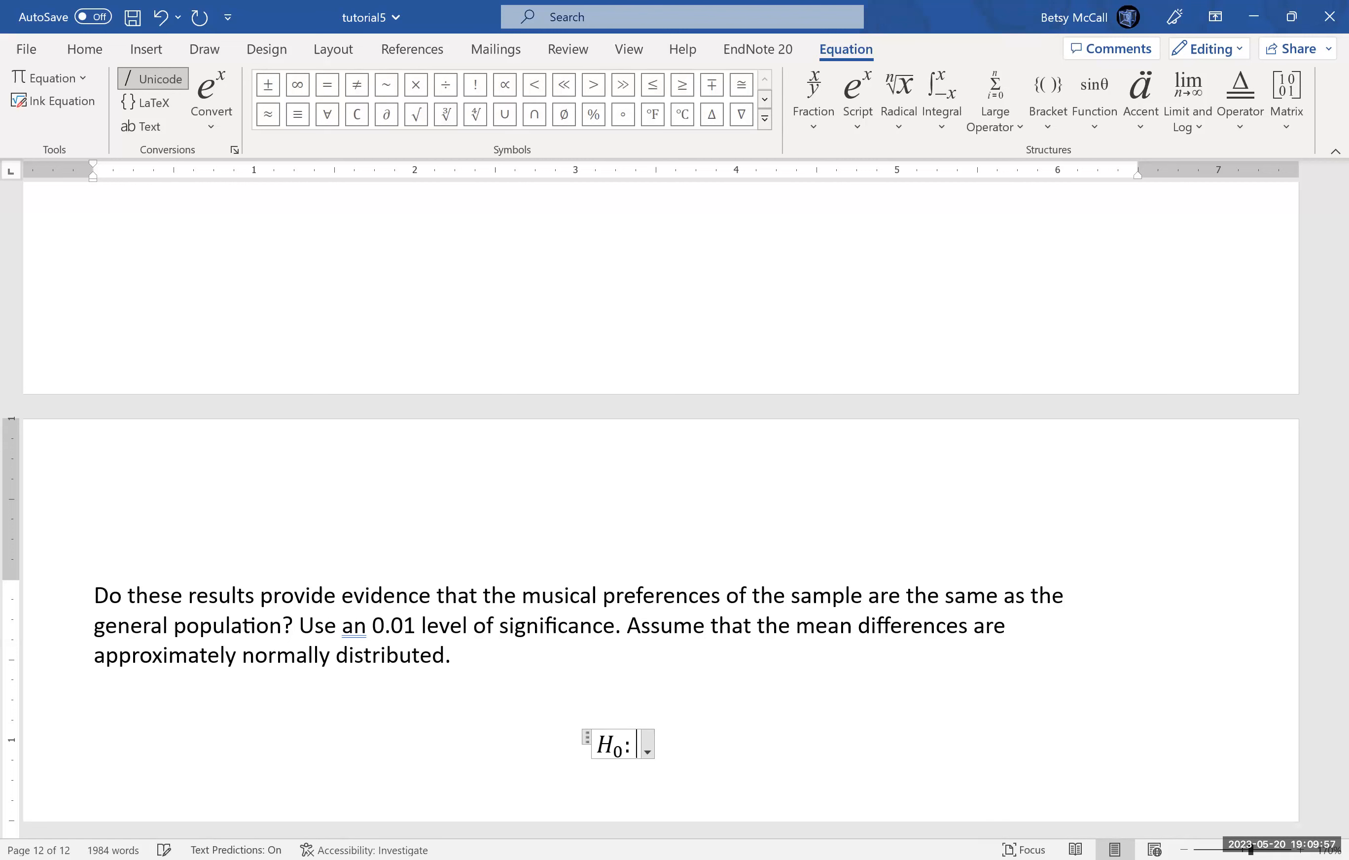
pyautogui.write('musical')
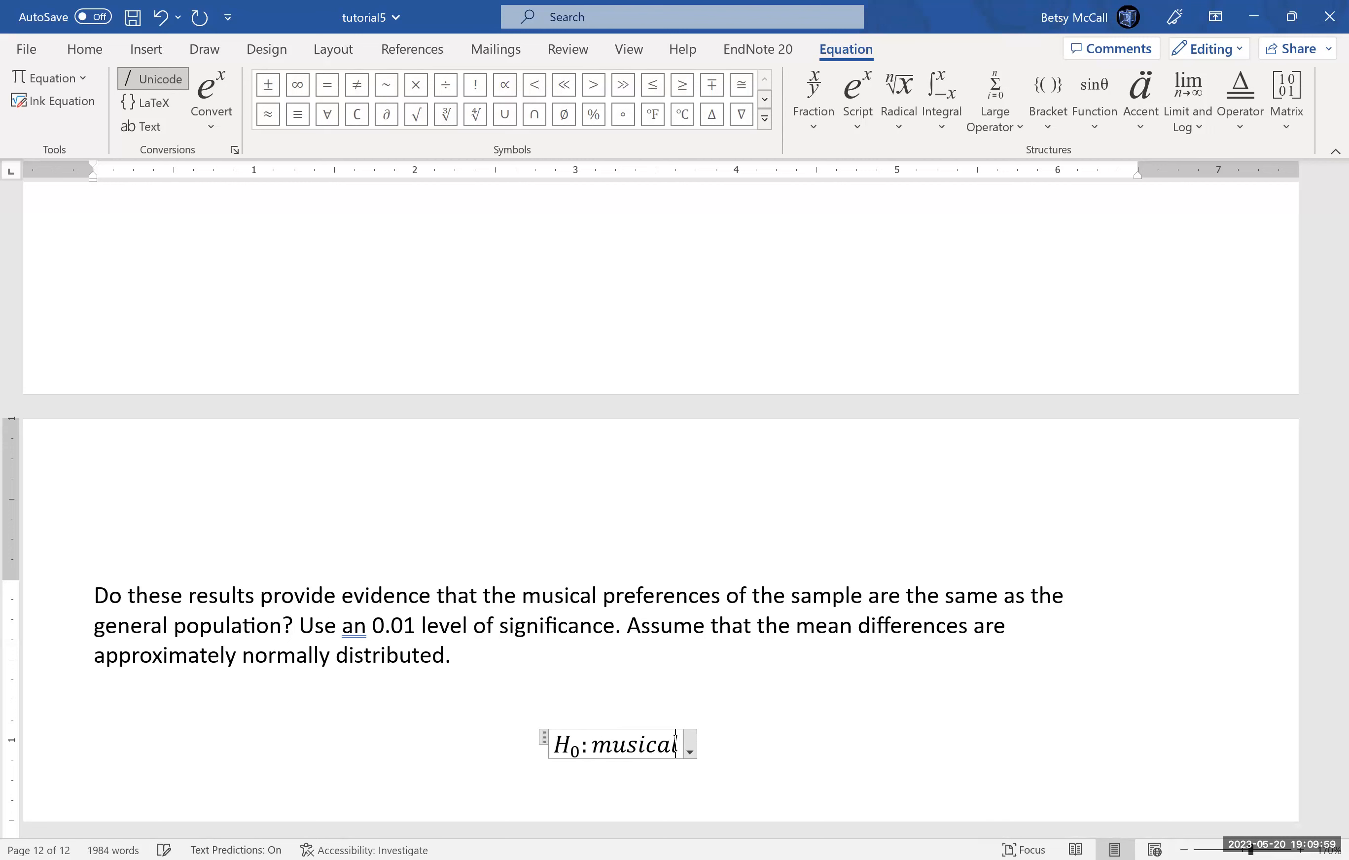
pyautogui.write(' preferences')
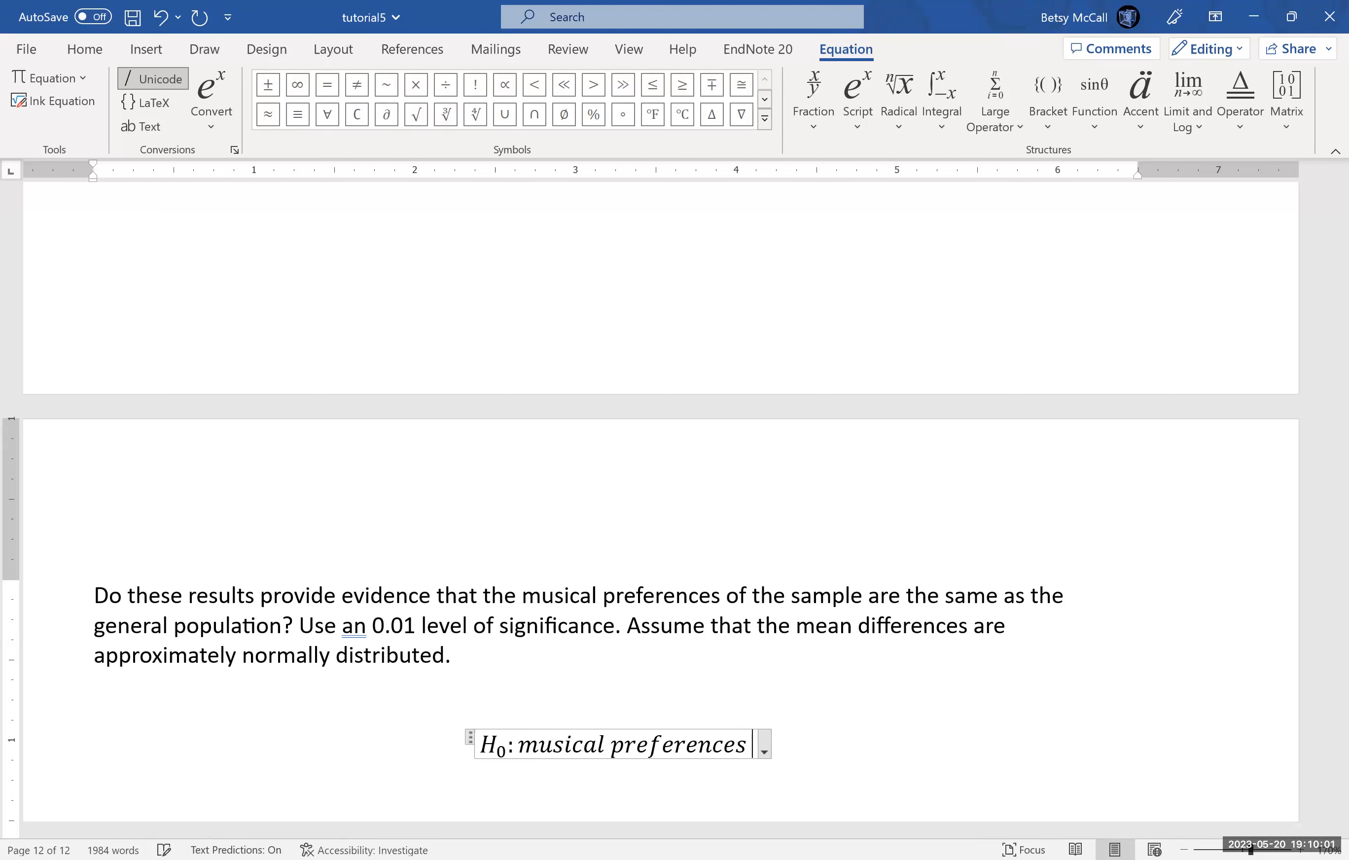
pyautogui.write(' have not changed')
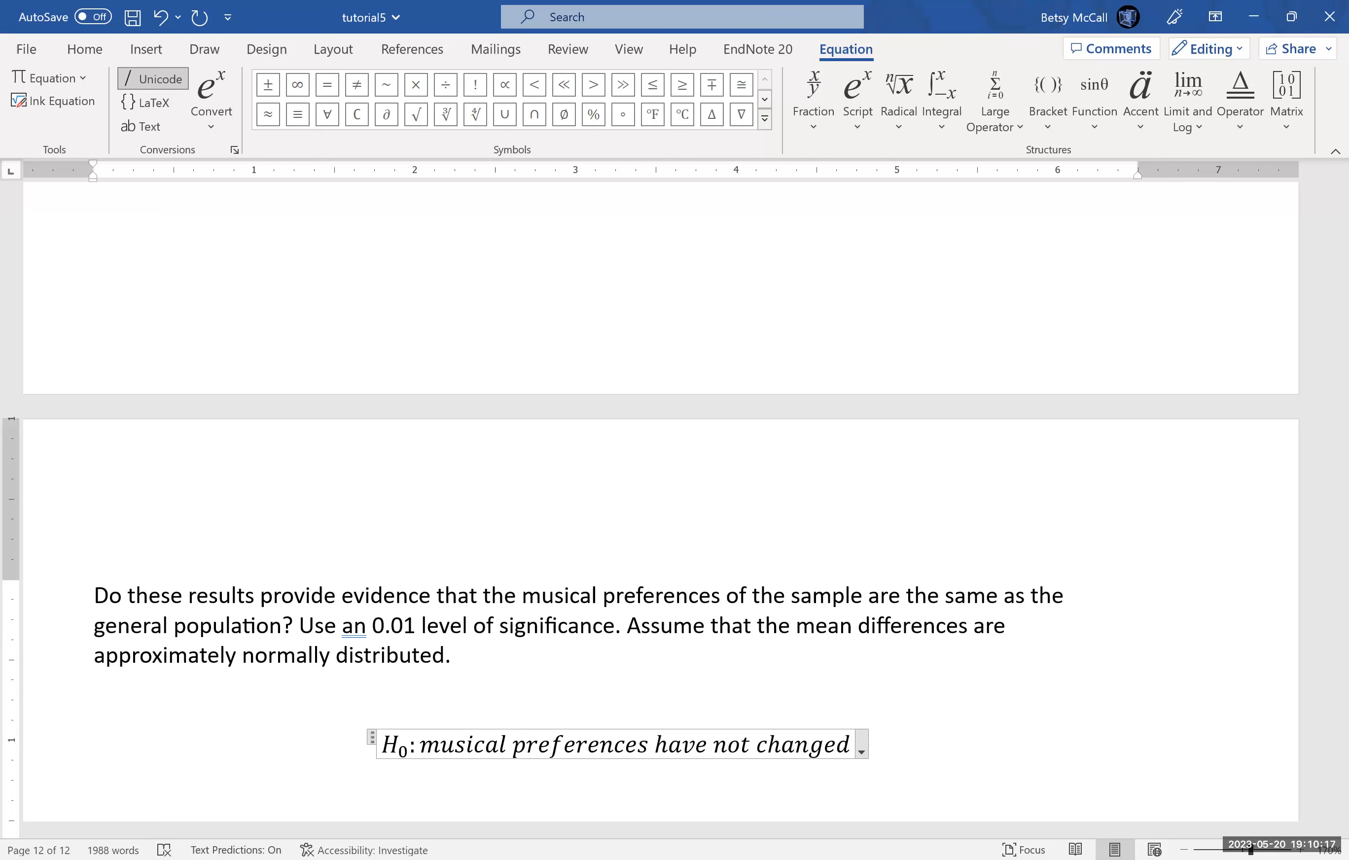
pyautogui.press('Return')
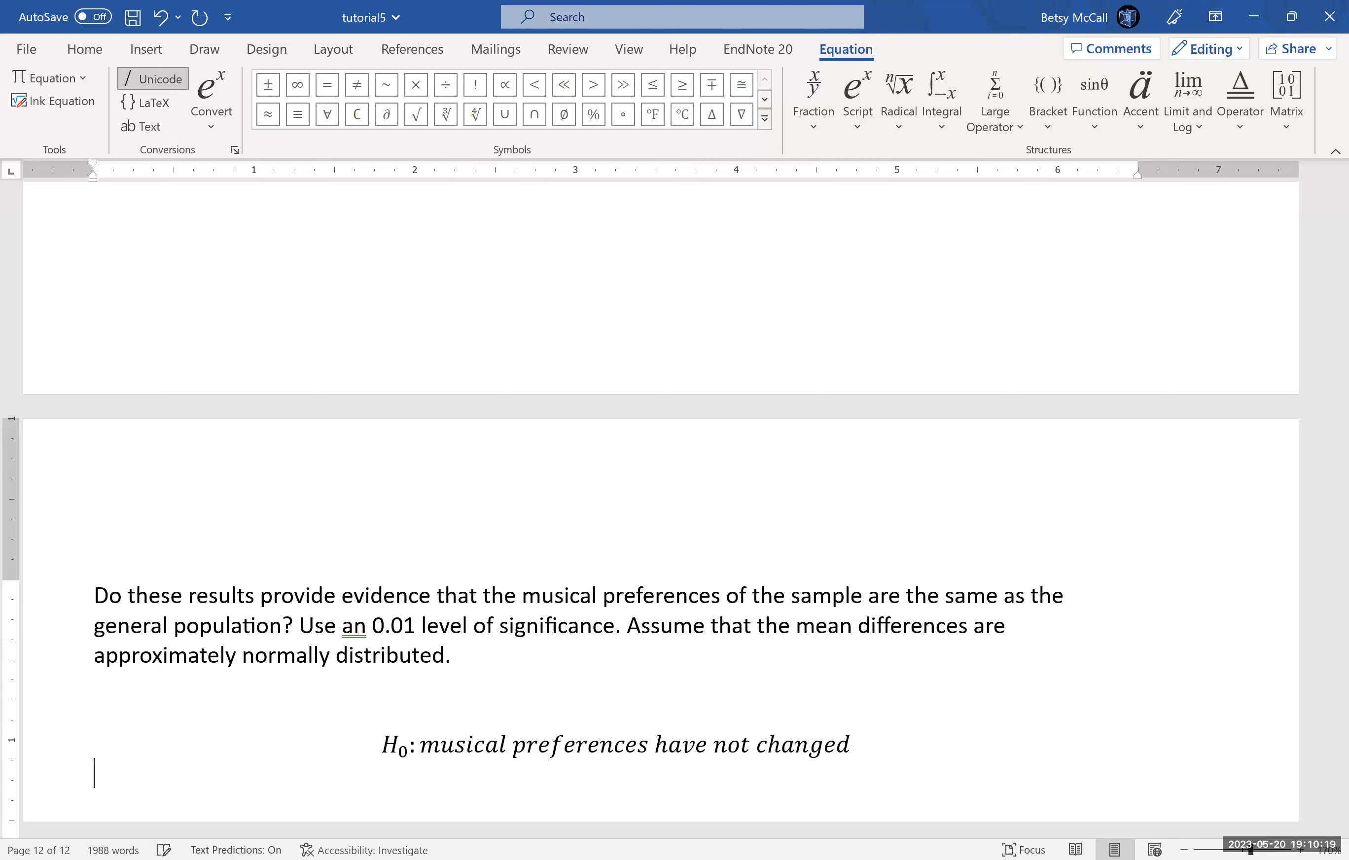
# Step: Add an equation under the null hypothesis reading "H_a: musical preferences have changed (are different than before)"
pyautogui.hotkey('alt', '=')
pyautogui.write('H_a:')
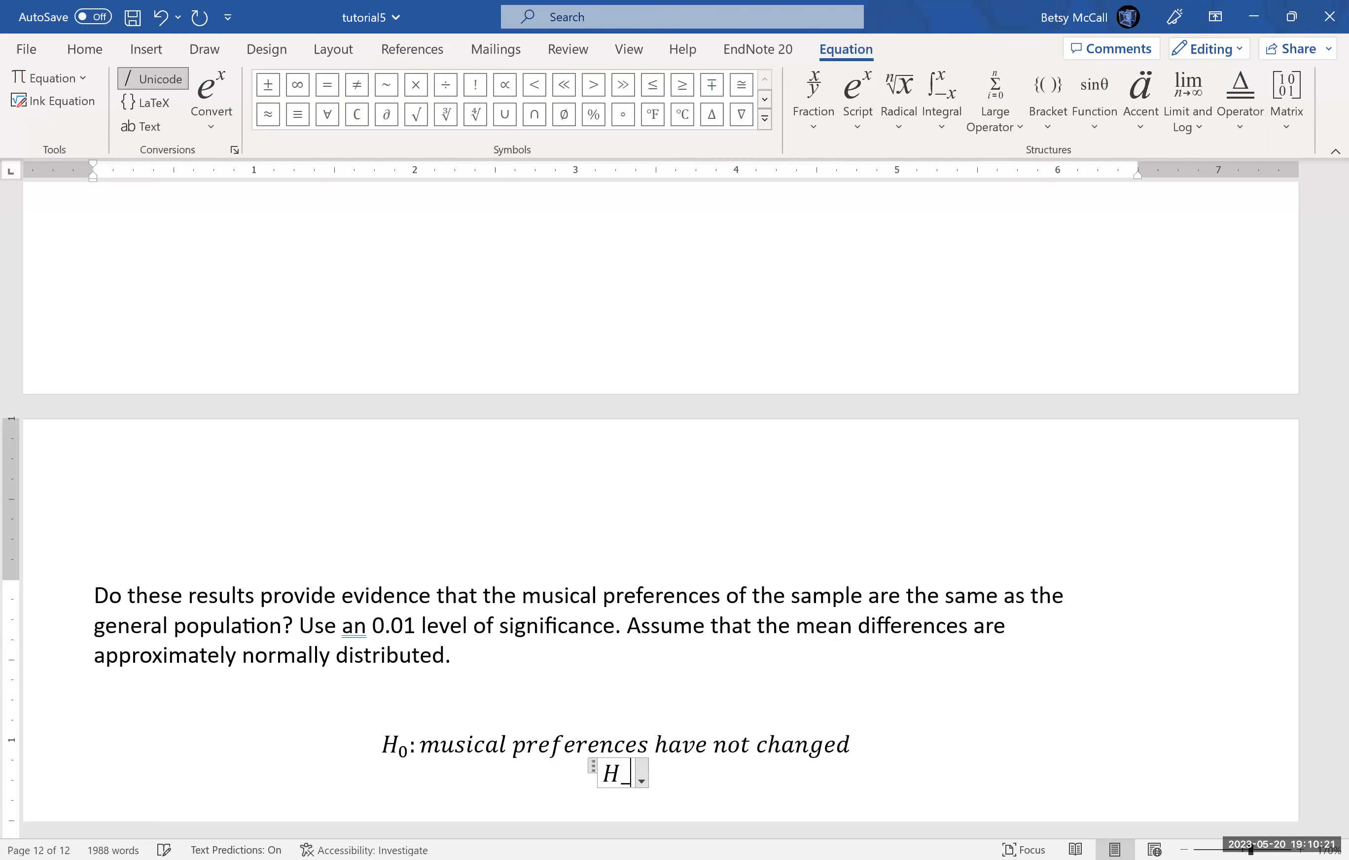
pyautogui.write('musical preferences have ')
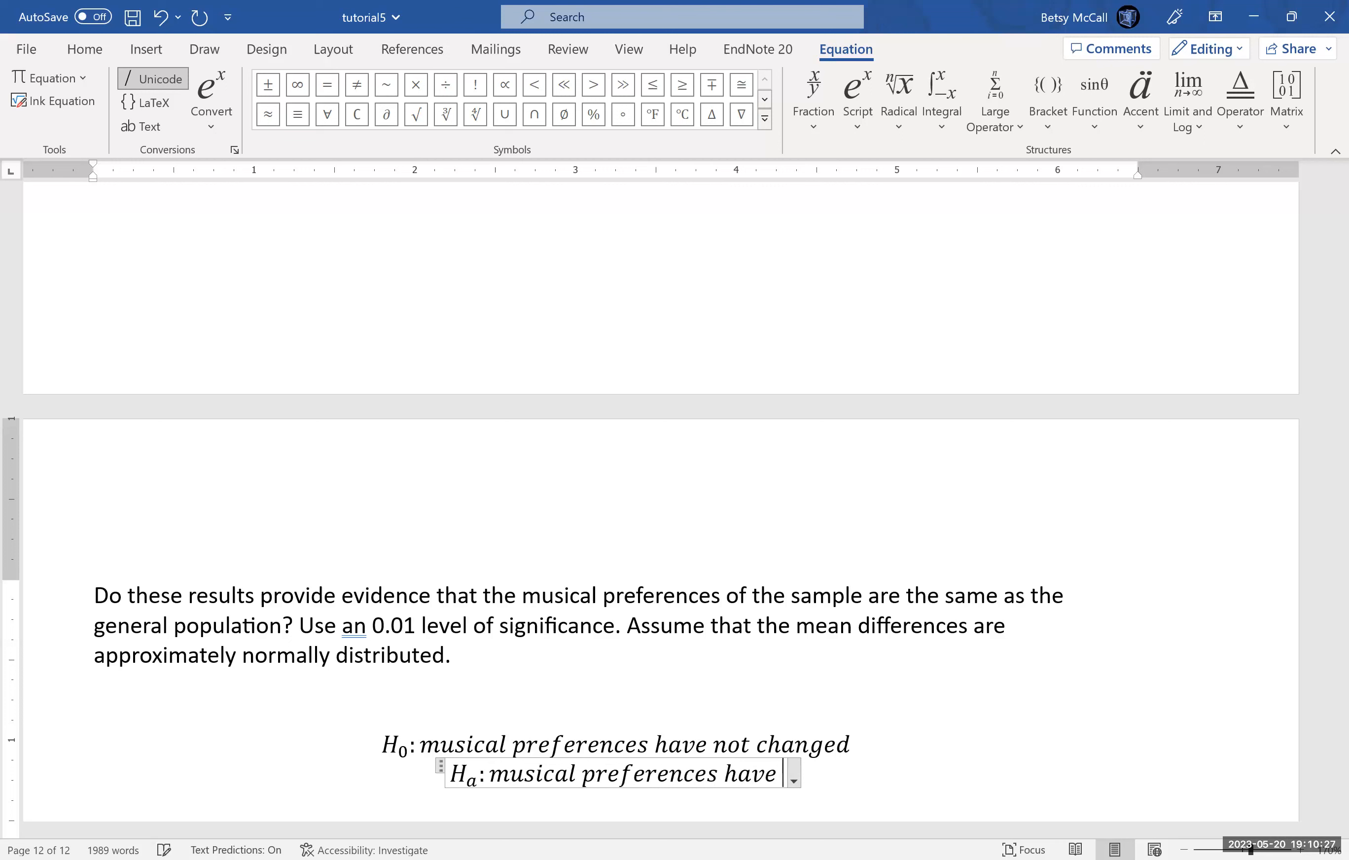
pyautogui.write('changed (are different than before)')
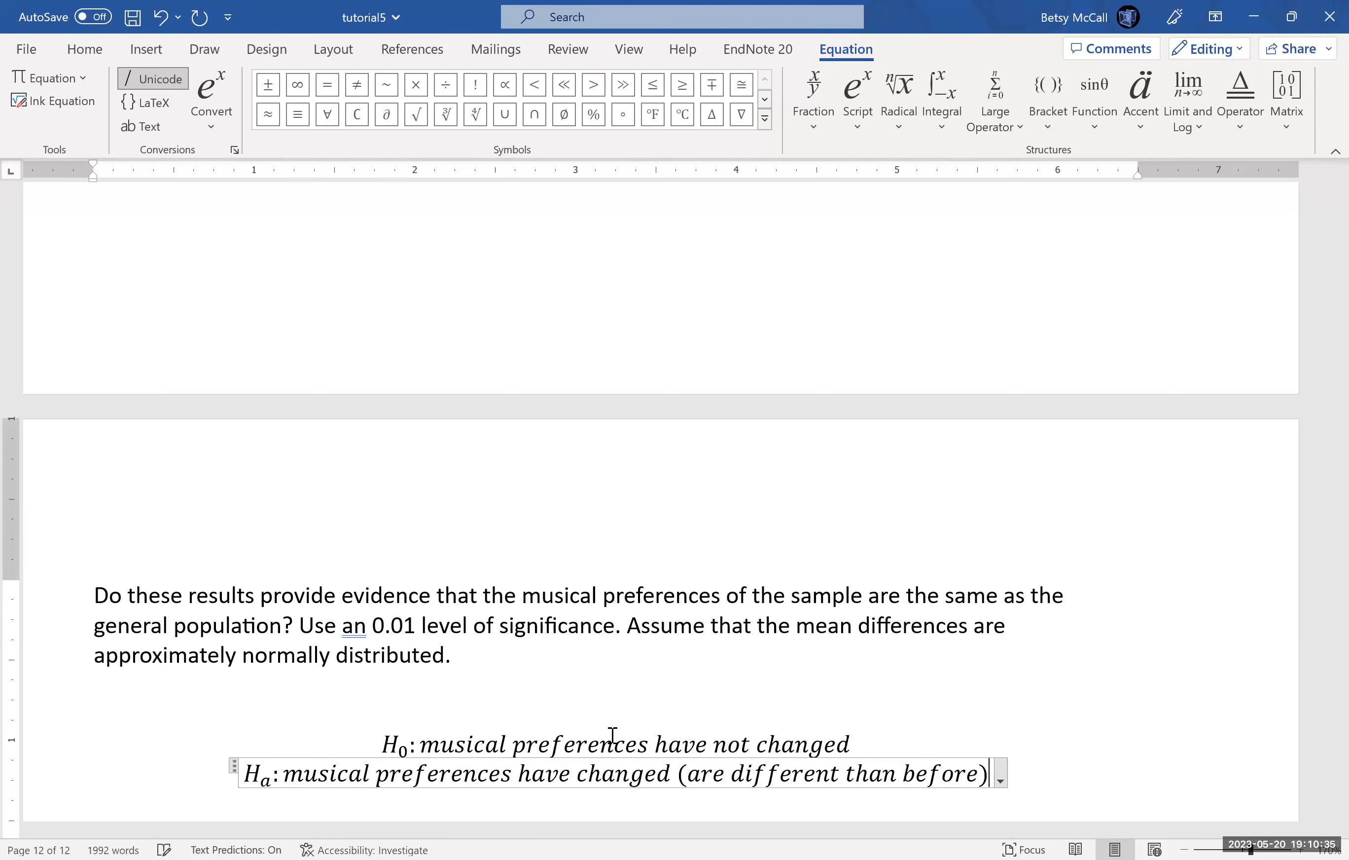
pyautogui.press('Return')
pyautogui.press('Return')
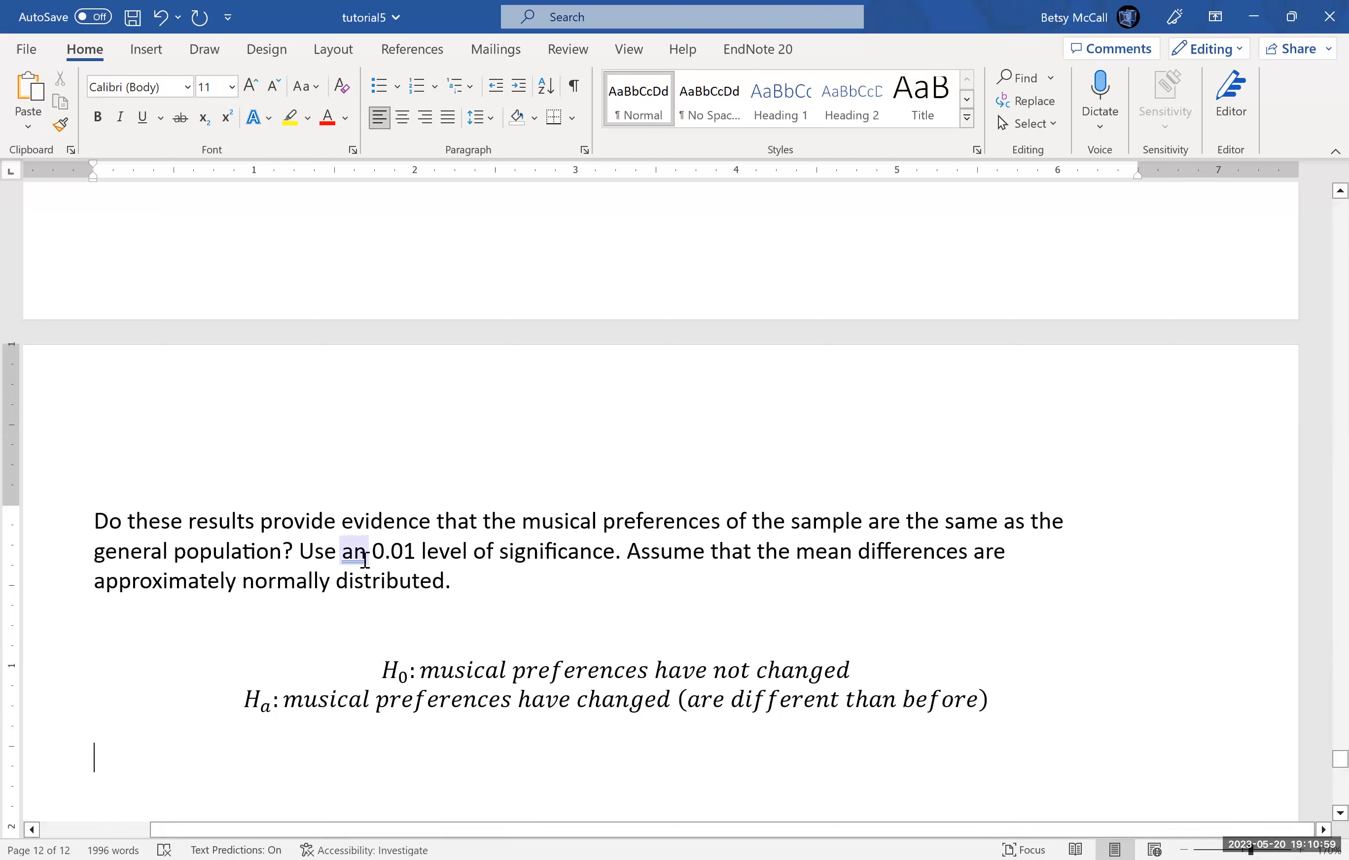
# Step: Select the 0.01 significance level in the question, and switch to the GOF2 sheet of the tutorial5b workbook in Excel
pyautogui.doubleClick(375, 553)
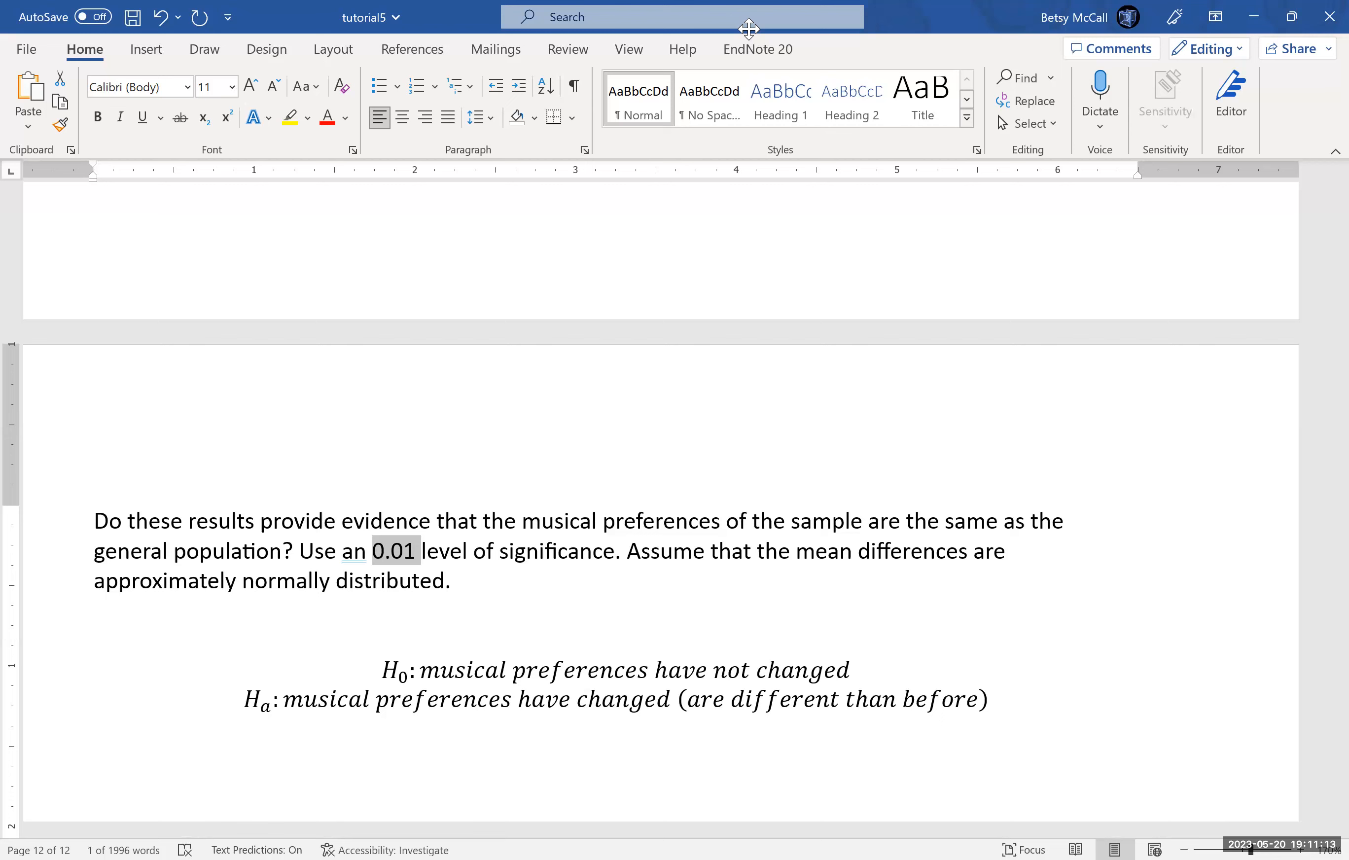
pyautogui.click(643, 838)
pyautogui.click(652, 830)
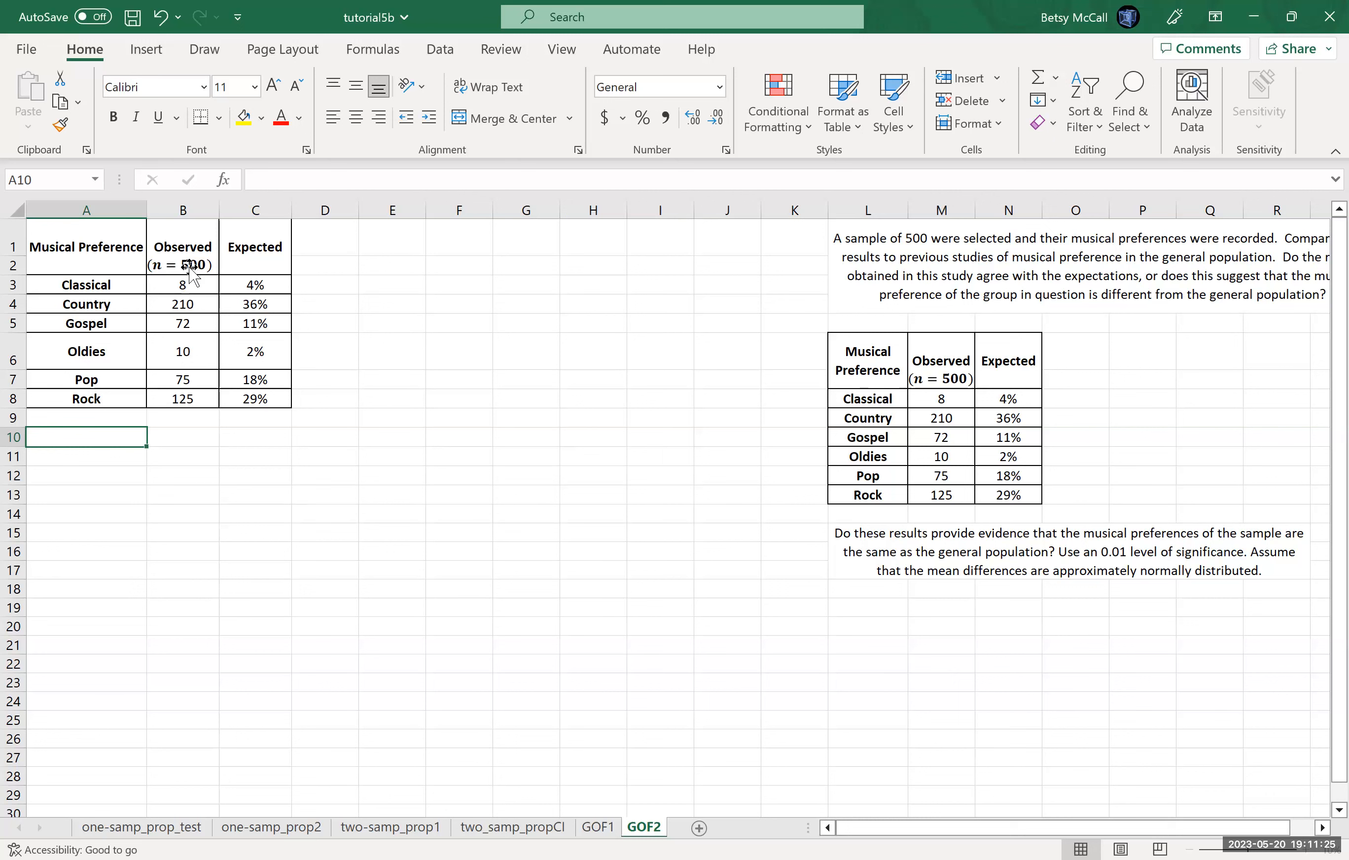
# Step: Enter the header "Expected counts" in D1 and widen column D to fit it
pyautogui.click(331, 266)
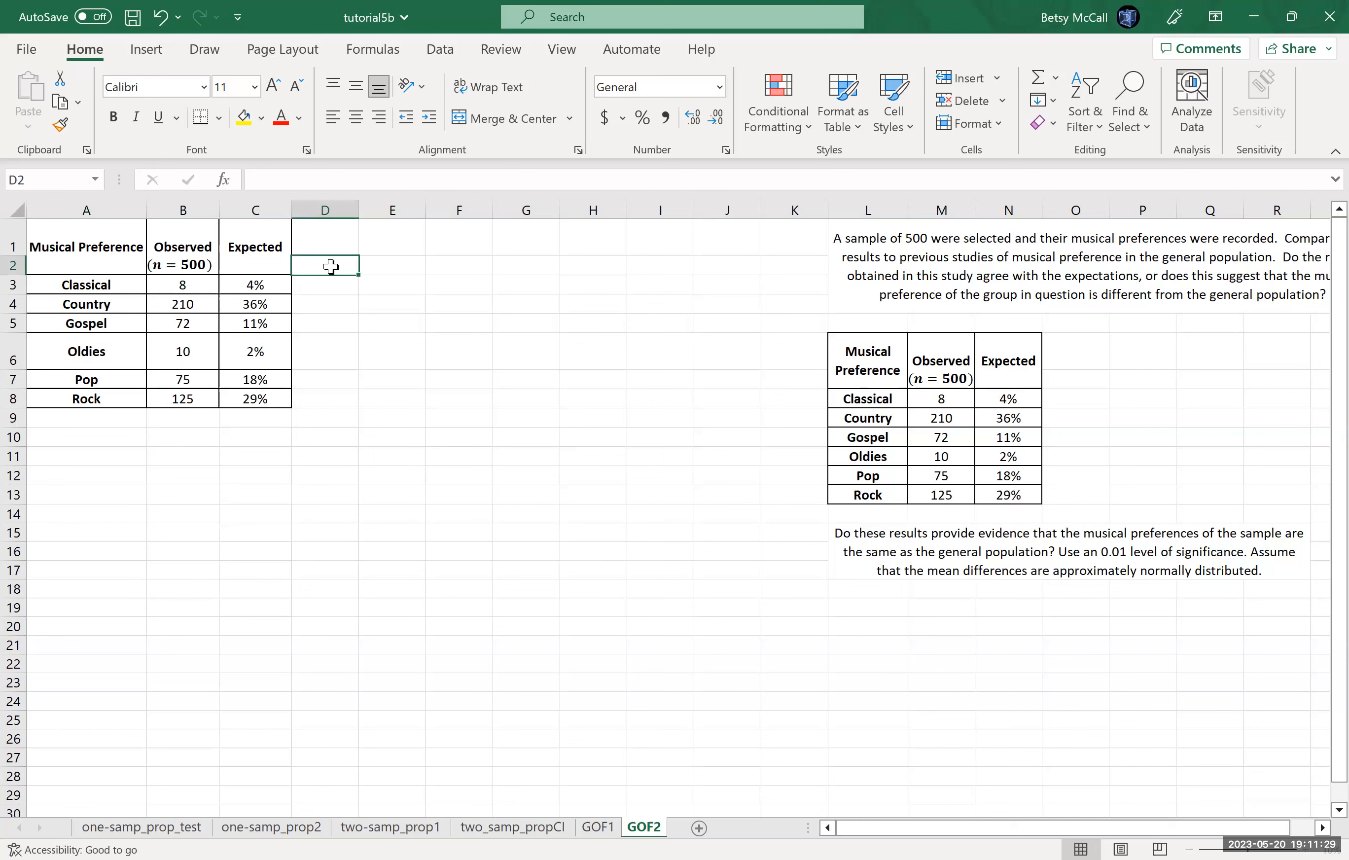
pyautogui.click(325, 233)
pyautogui.write('Expected counts')
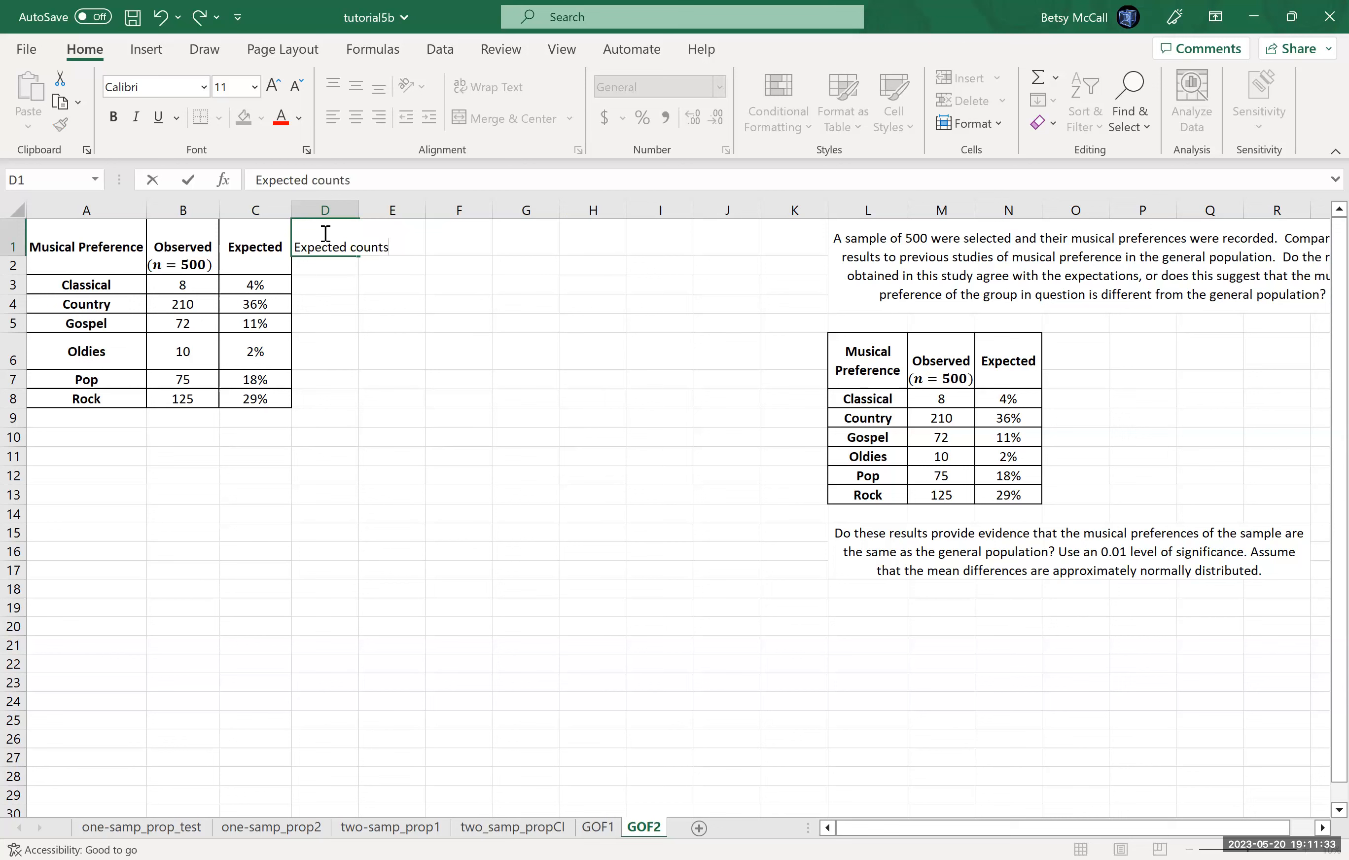
pyautogui.press('Return')
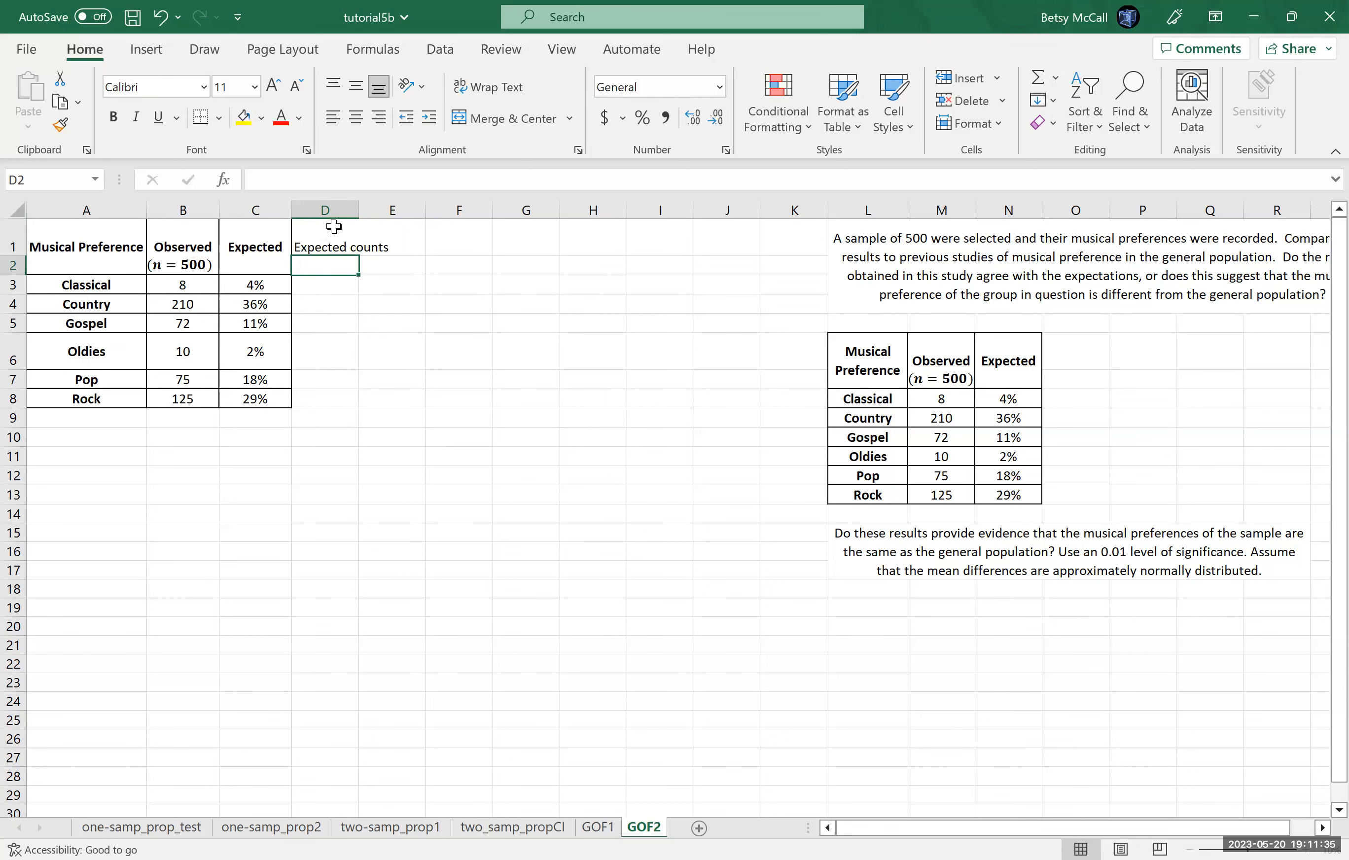
pyautogui.moveTo(359, 210); pyautogui.dragTo(393, 209)
# Step: Compute the expected count for Classical in D3 with =C3*500
pyautogui.click(336, 291)
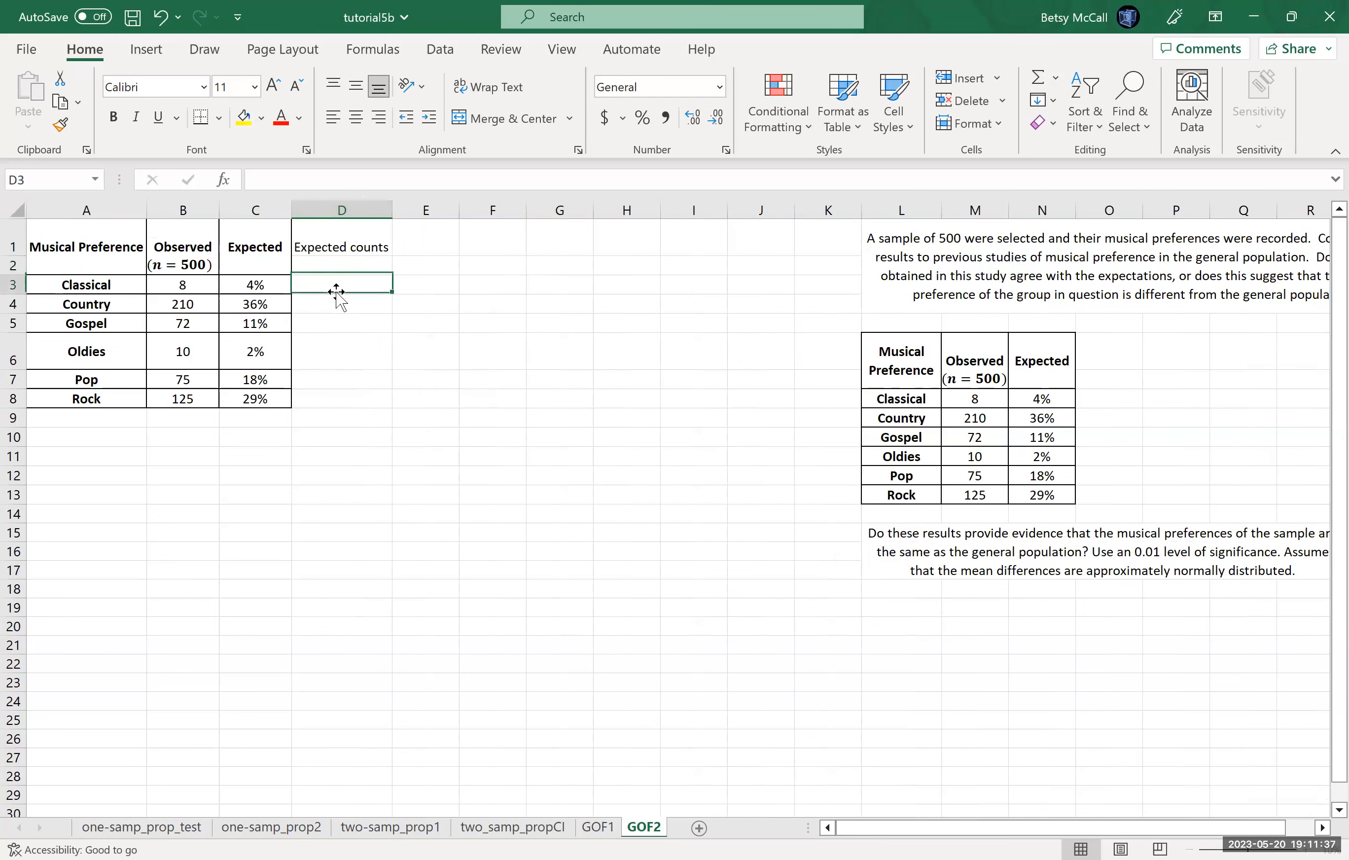
pyautogui.write('=')
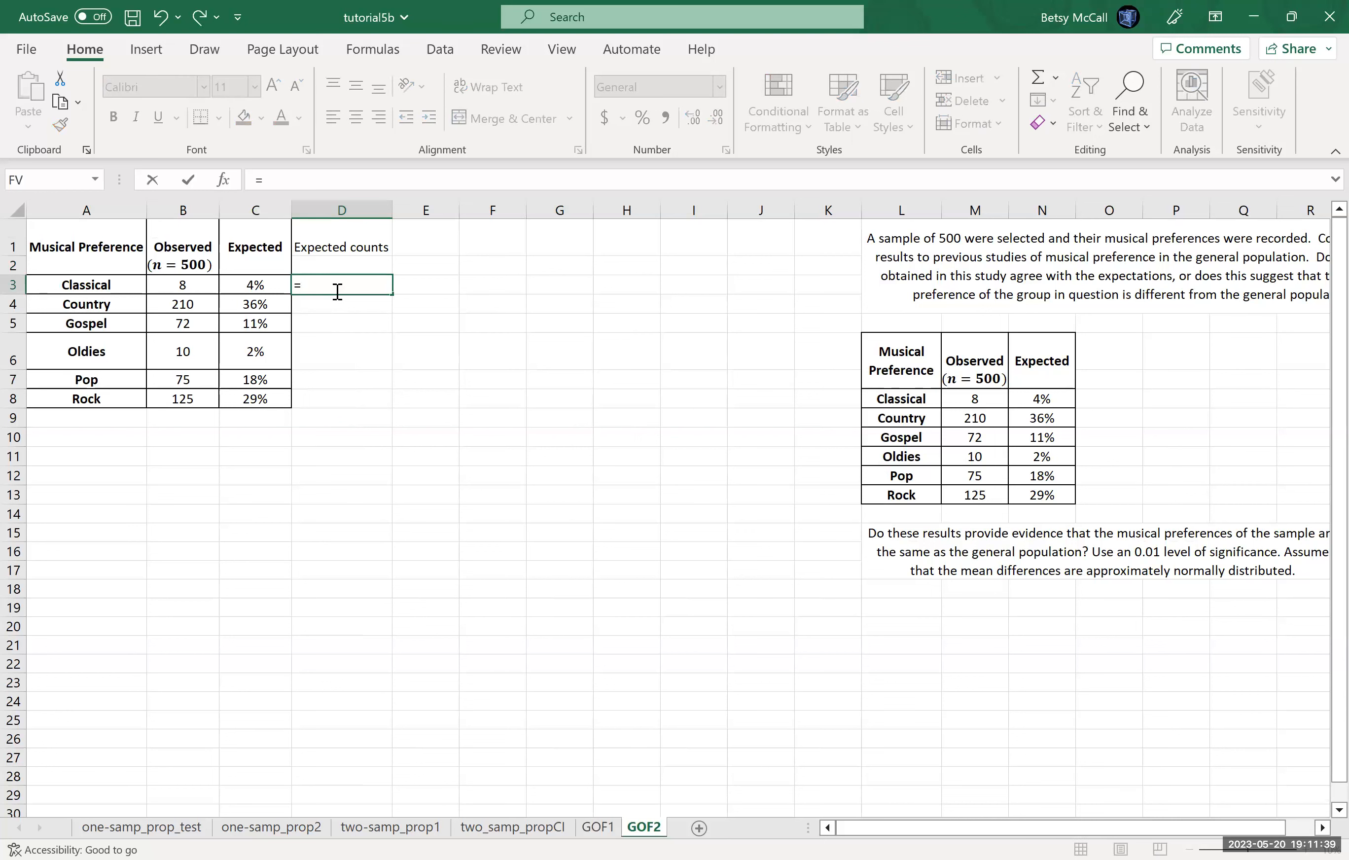
pyautogui.click(267, 284)
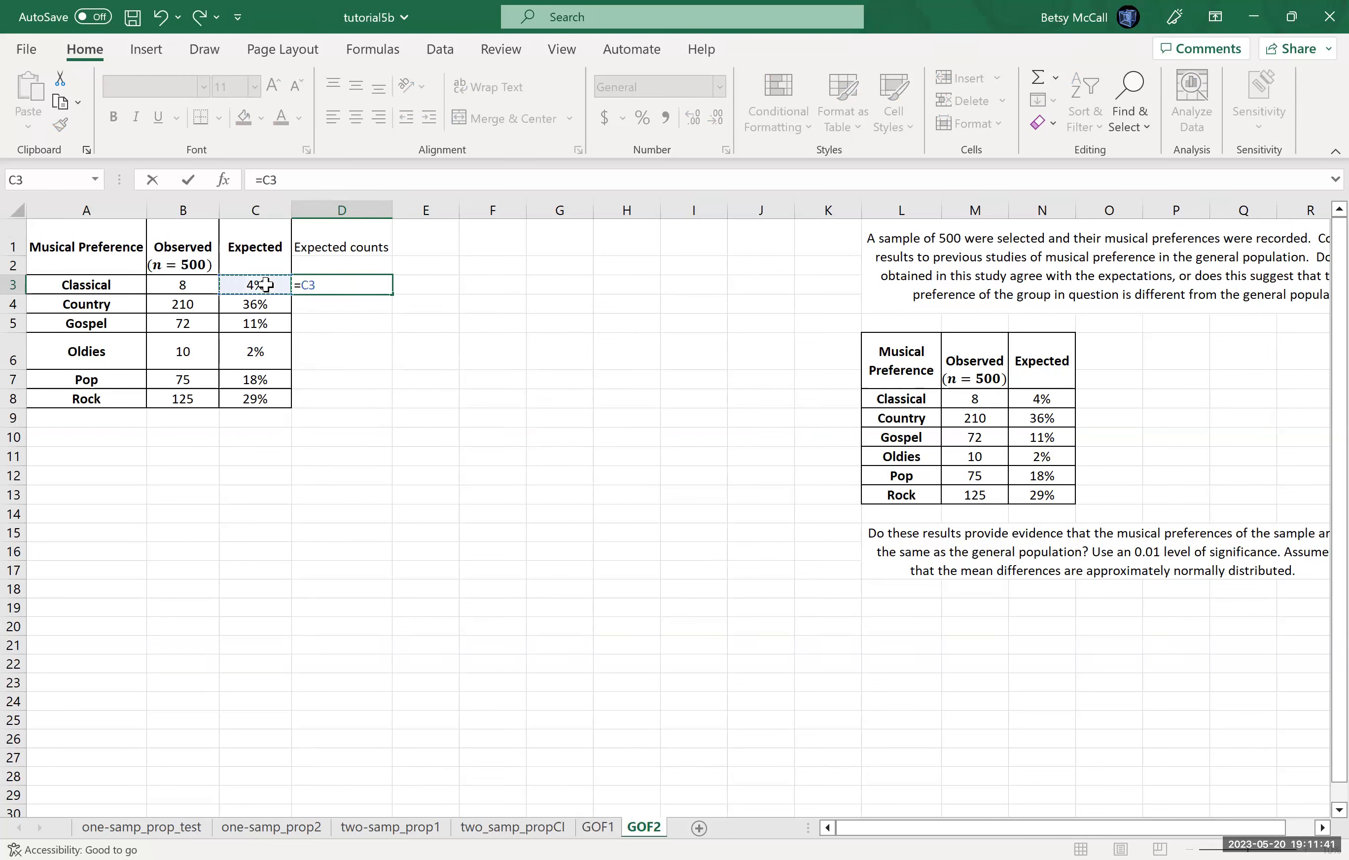
pyautogui.write('*500')
pyautogui.press('Return')
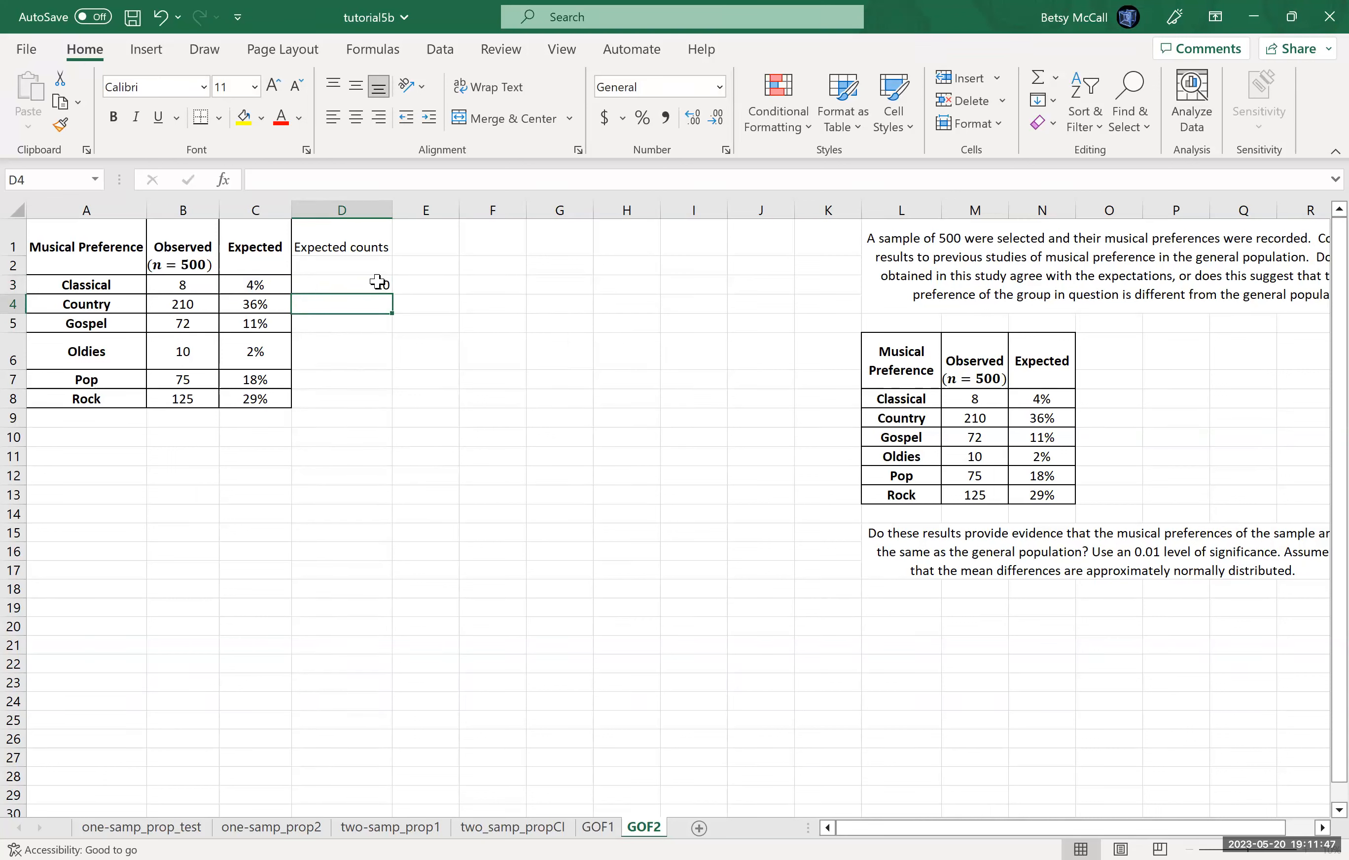
# Step: Fill the expected-count formula from D3 down through D8 and enter the label "p-value" in F10
pyautogui.click(378, 282)
pyautogui.moveTo(391, 293); pyautogui.dragTo(383, 407)
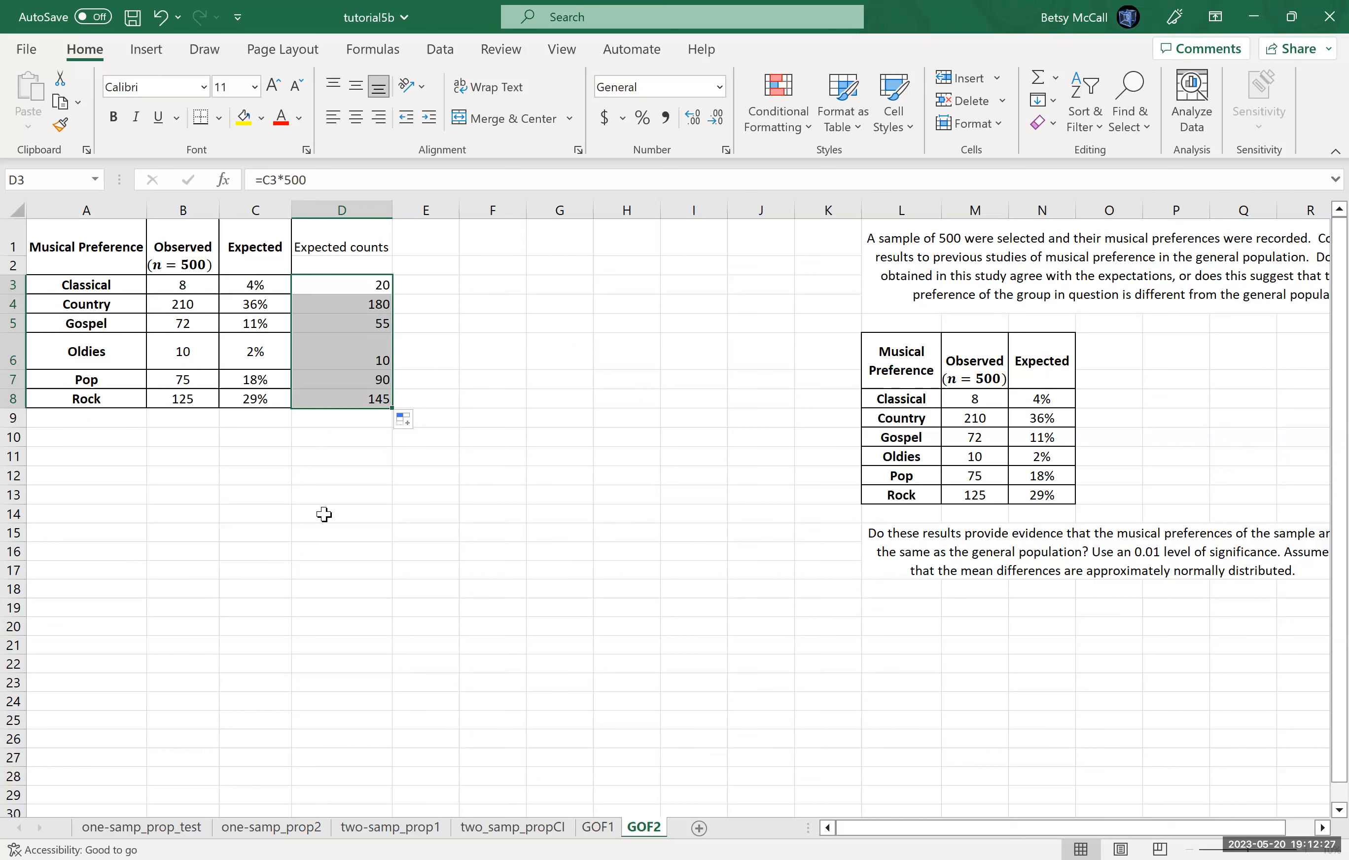
pyautogui.click(488, 440)
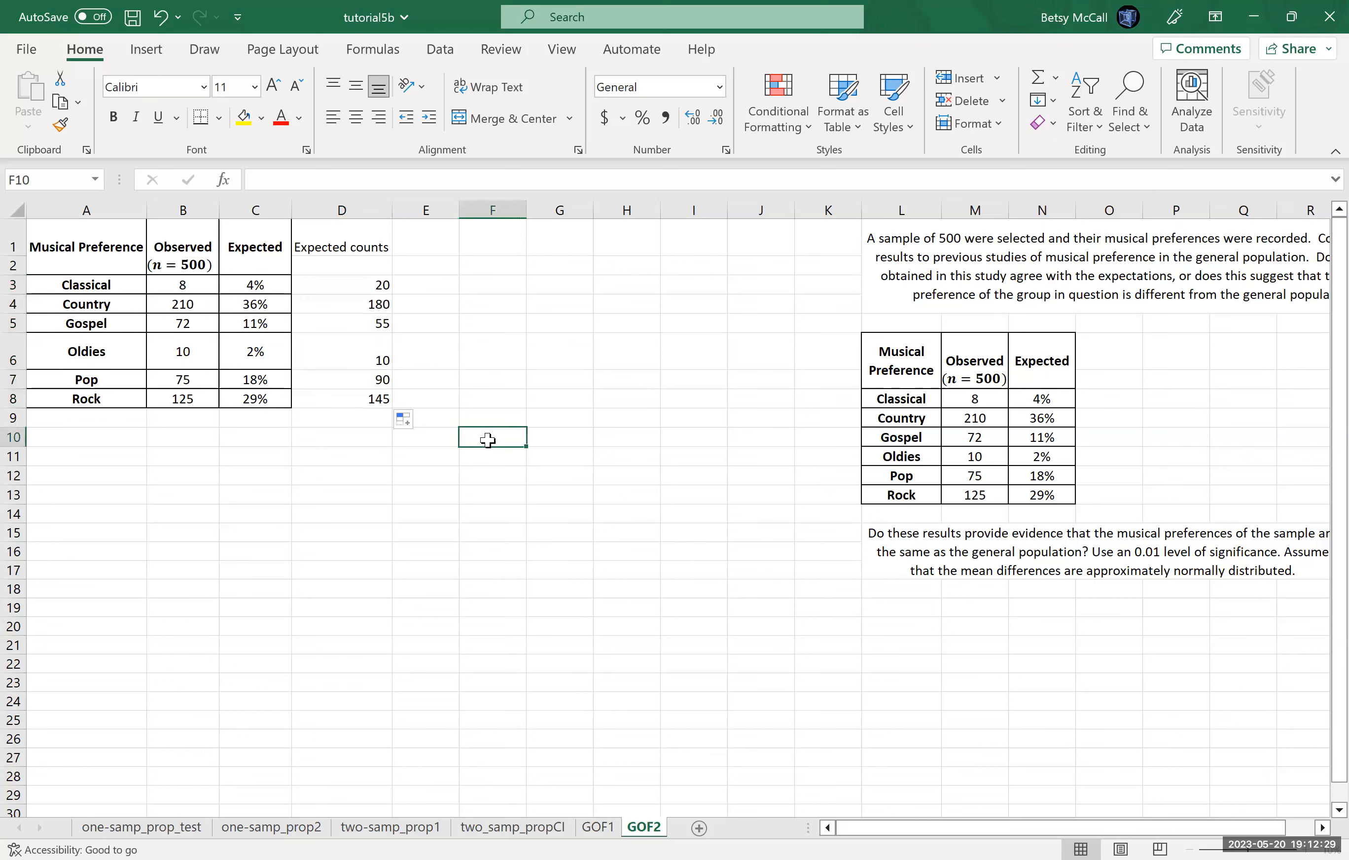
pyautogui.write('p-value')
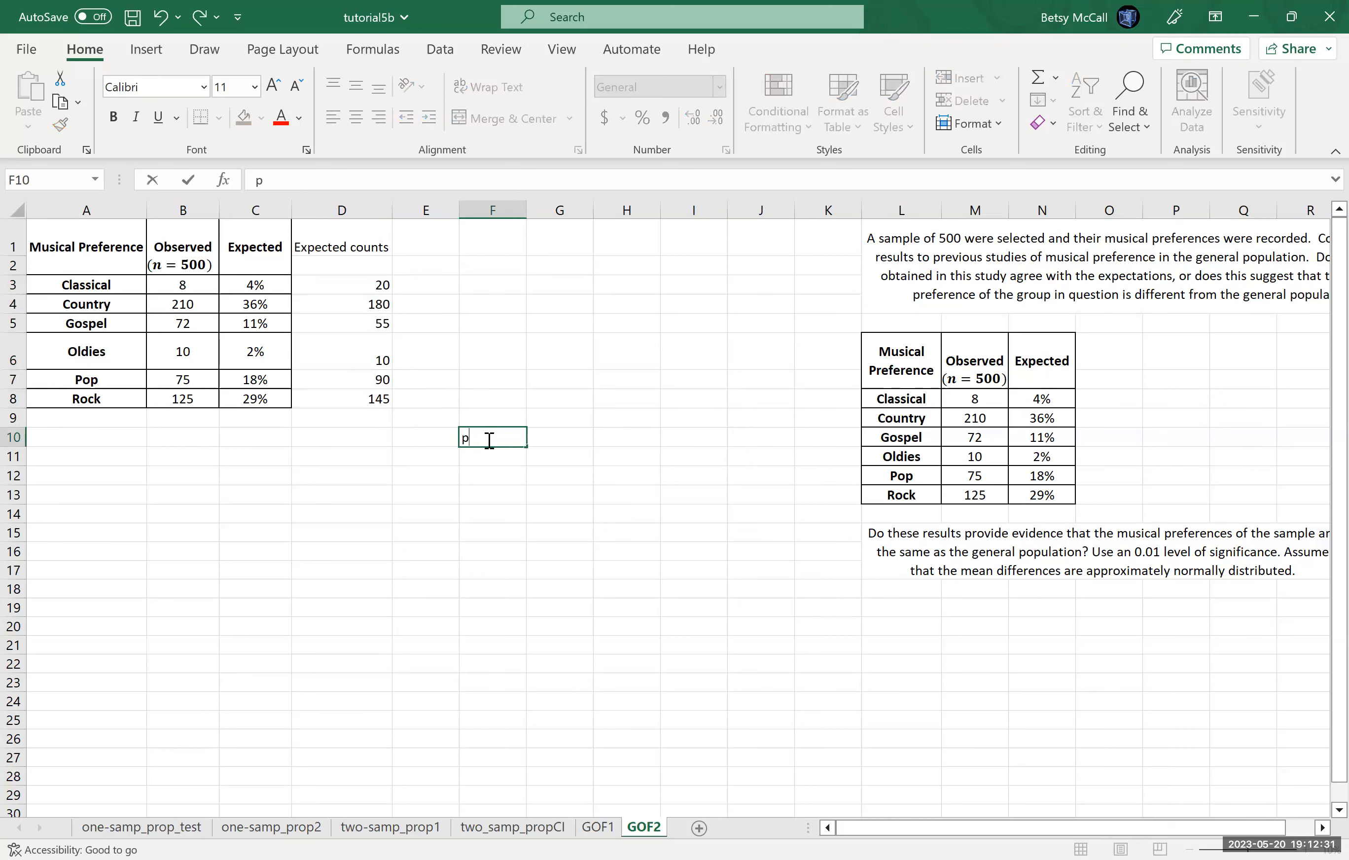
pyautogui.press('Return')
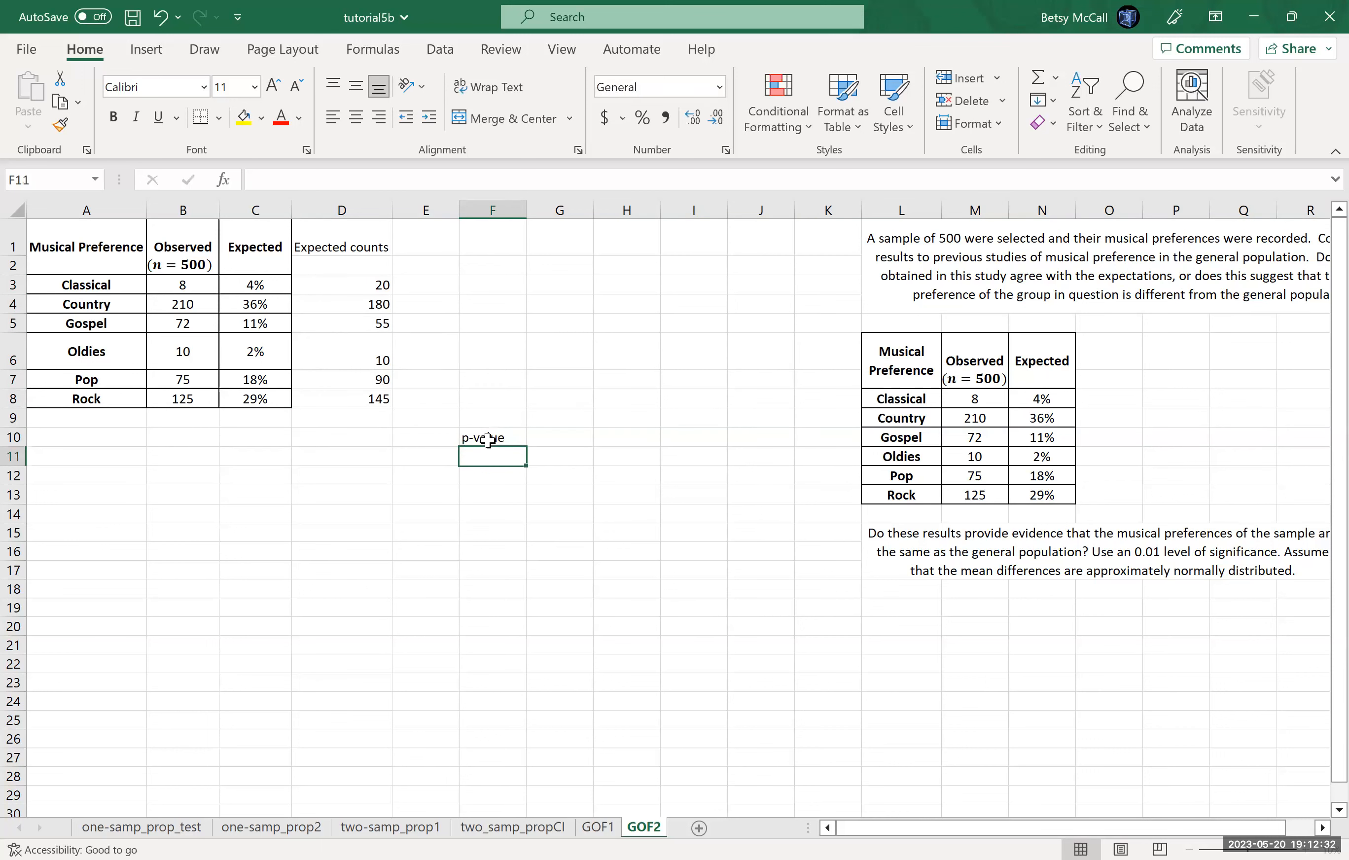
# Step: Compute the p-value in E10 with =CHISQ.TEST(B3:B8,D3:D8), comparing the observed counts with the expected counts
pyautogui.click(445, 435)
pyautogui.write('=')
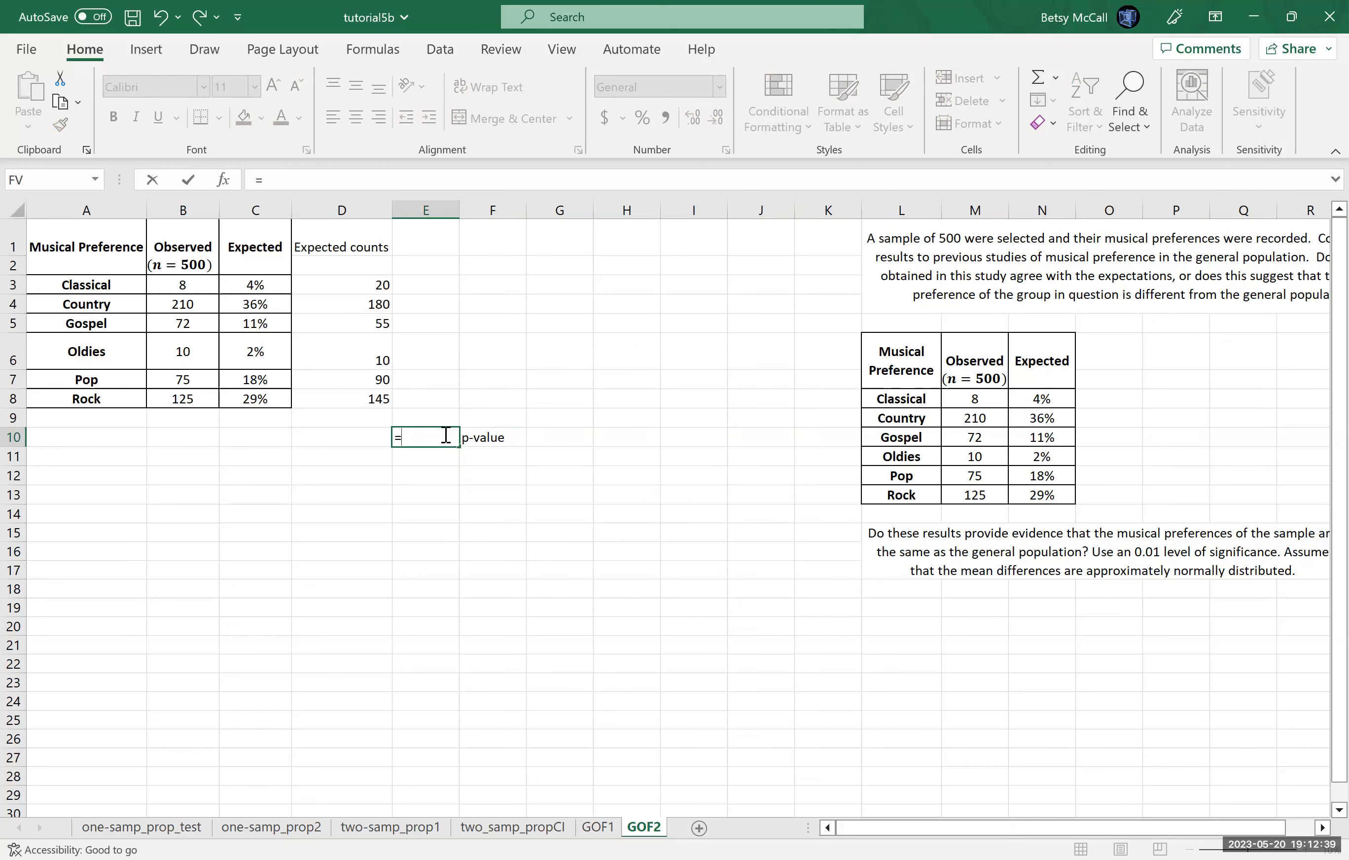
pyautogui.write('CH')
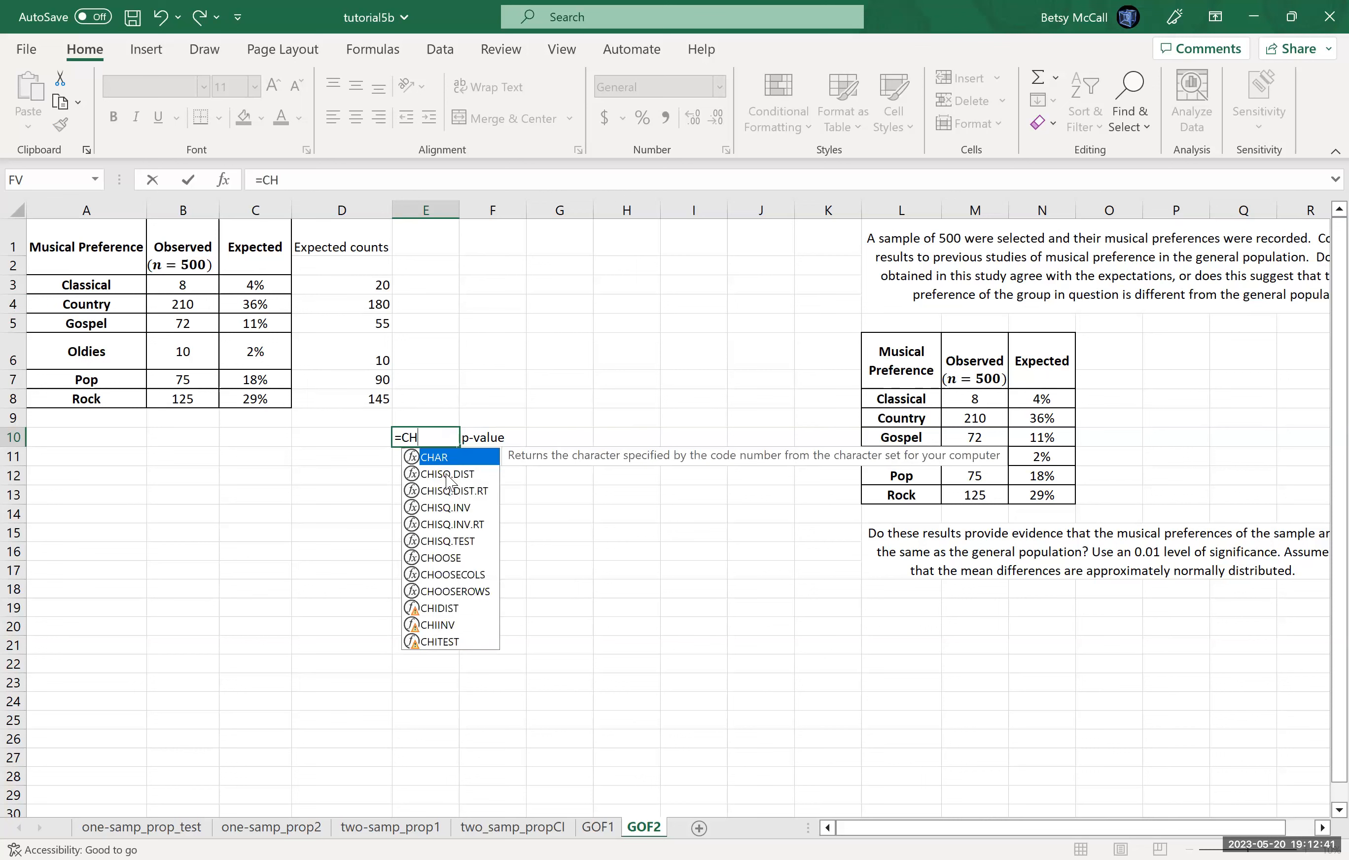
pyautogui.doubleClick(459, 541)
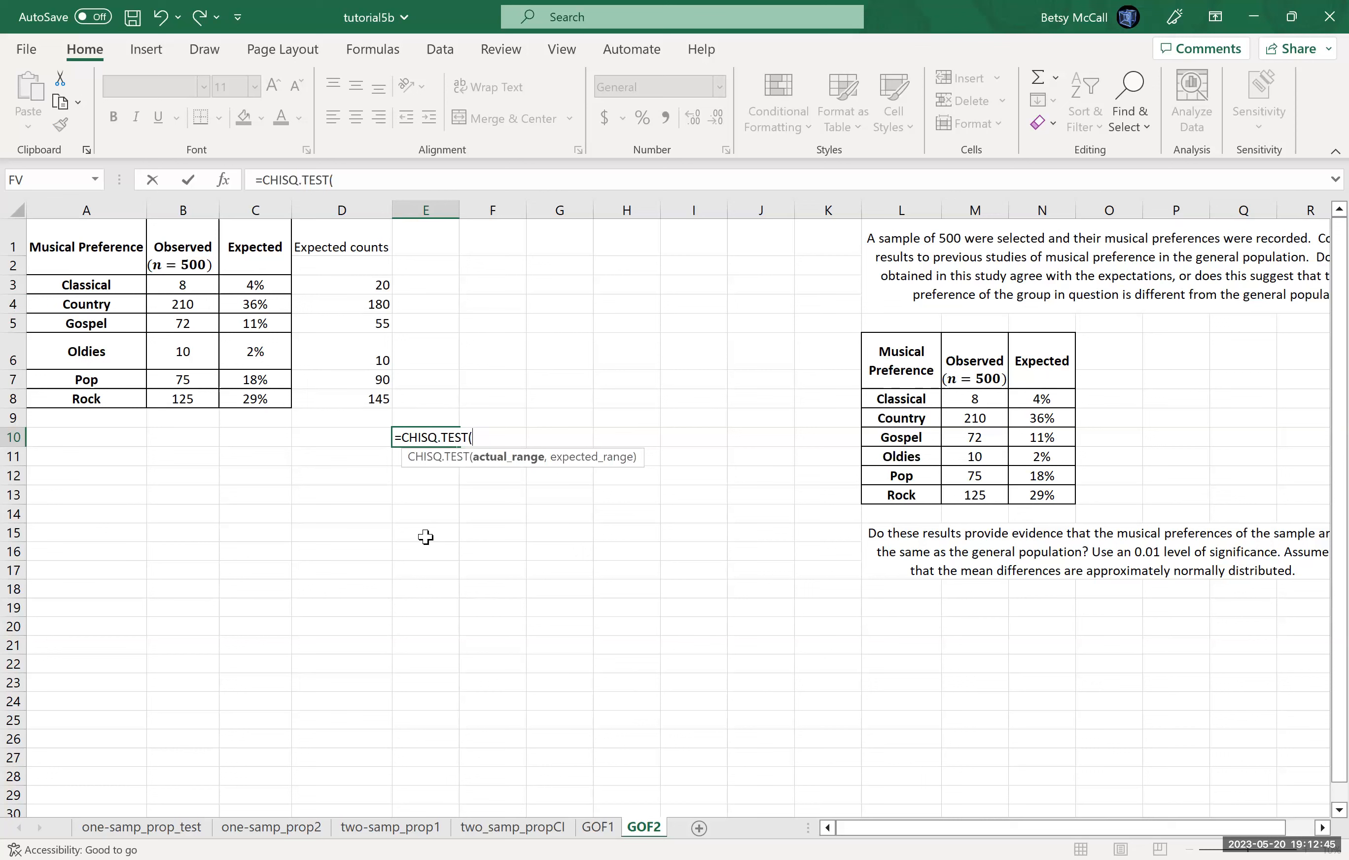
pyautogui.click(182, 286)
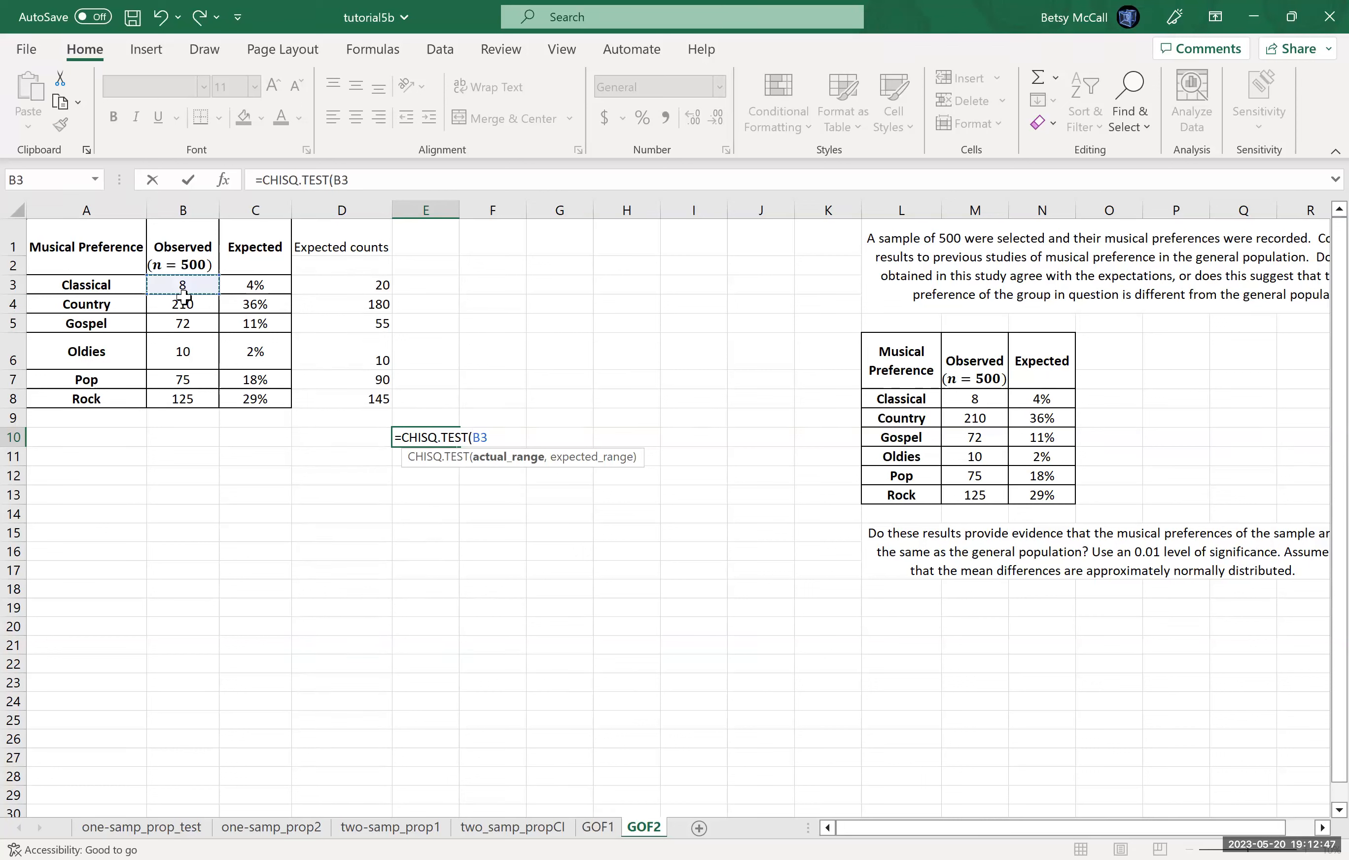
pyautogui.keyDown('shift'); pyautogui.click(185, 391); pyautogui.keyUp('shift')
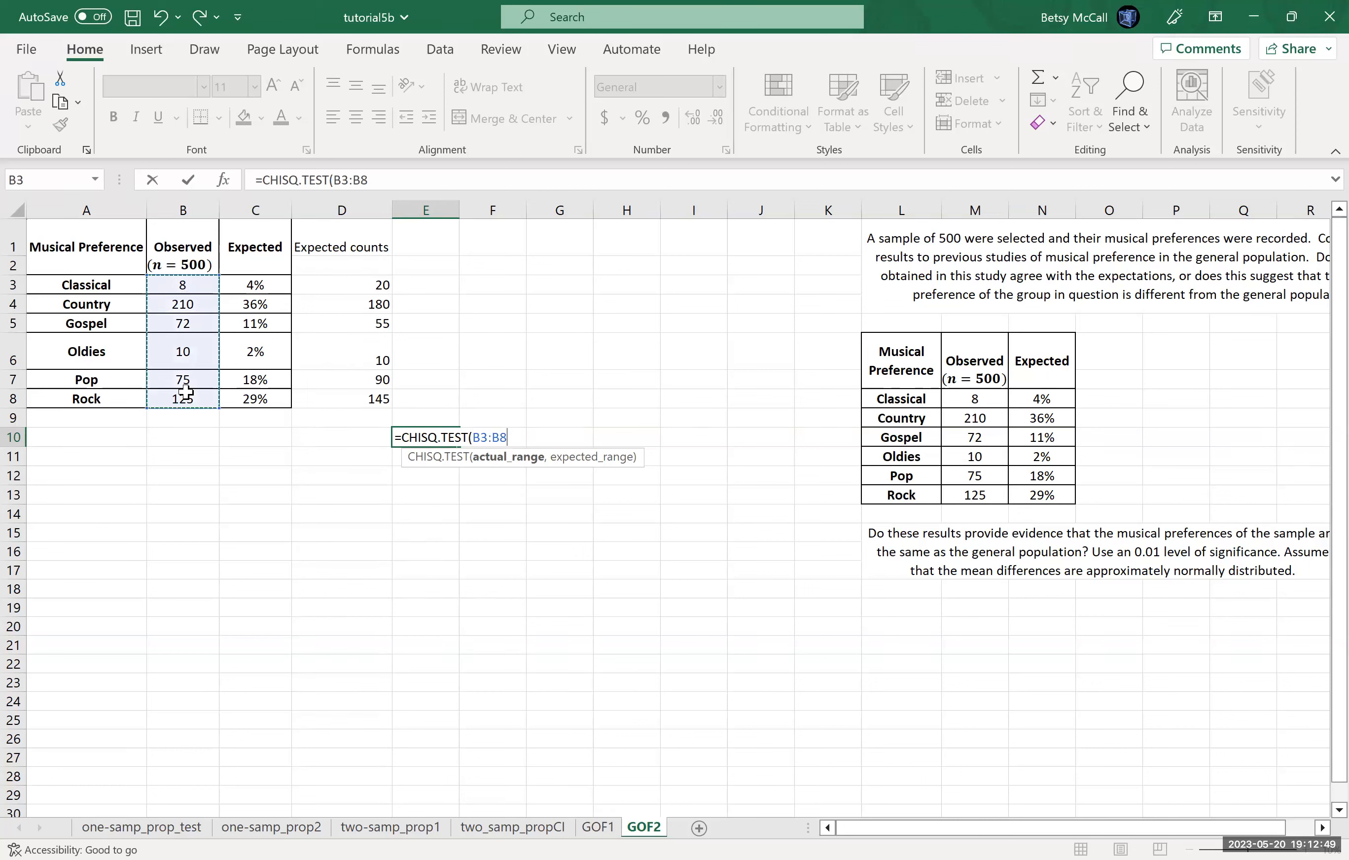
pyautogui.write(',')
pyautogui.click(356, 282)
pyautogui.keyDown('shift'); pyautogui.click(361, 394); pyautogui.keyUp('shift')
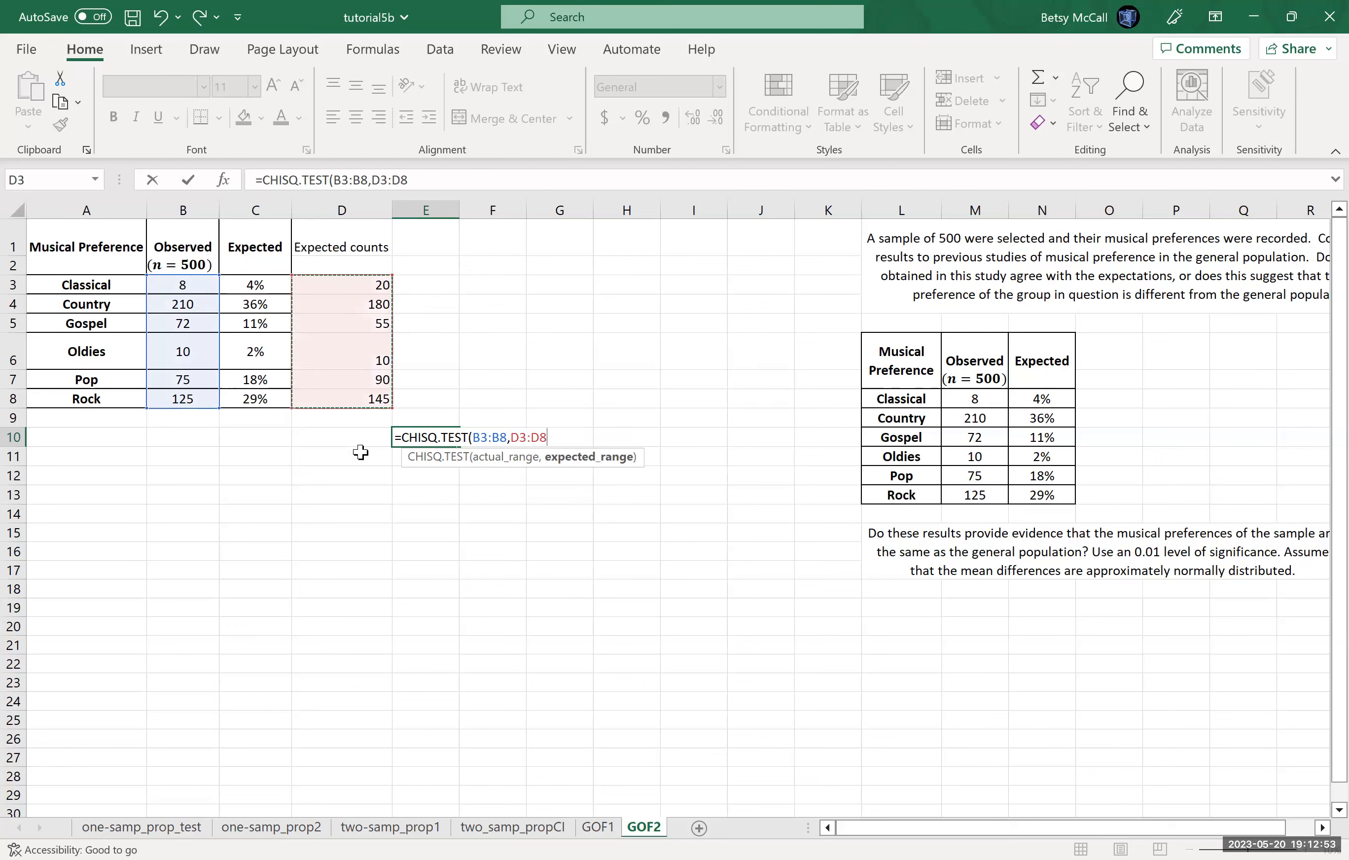
pyautogui.write(')')
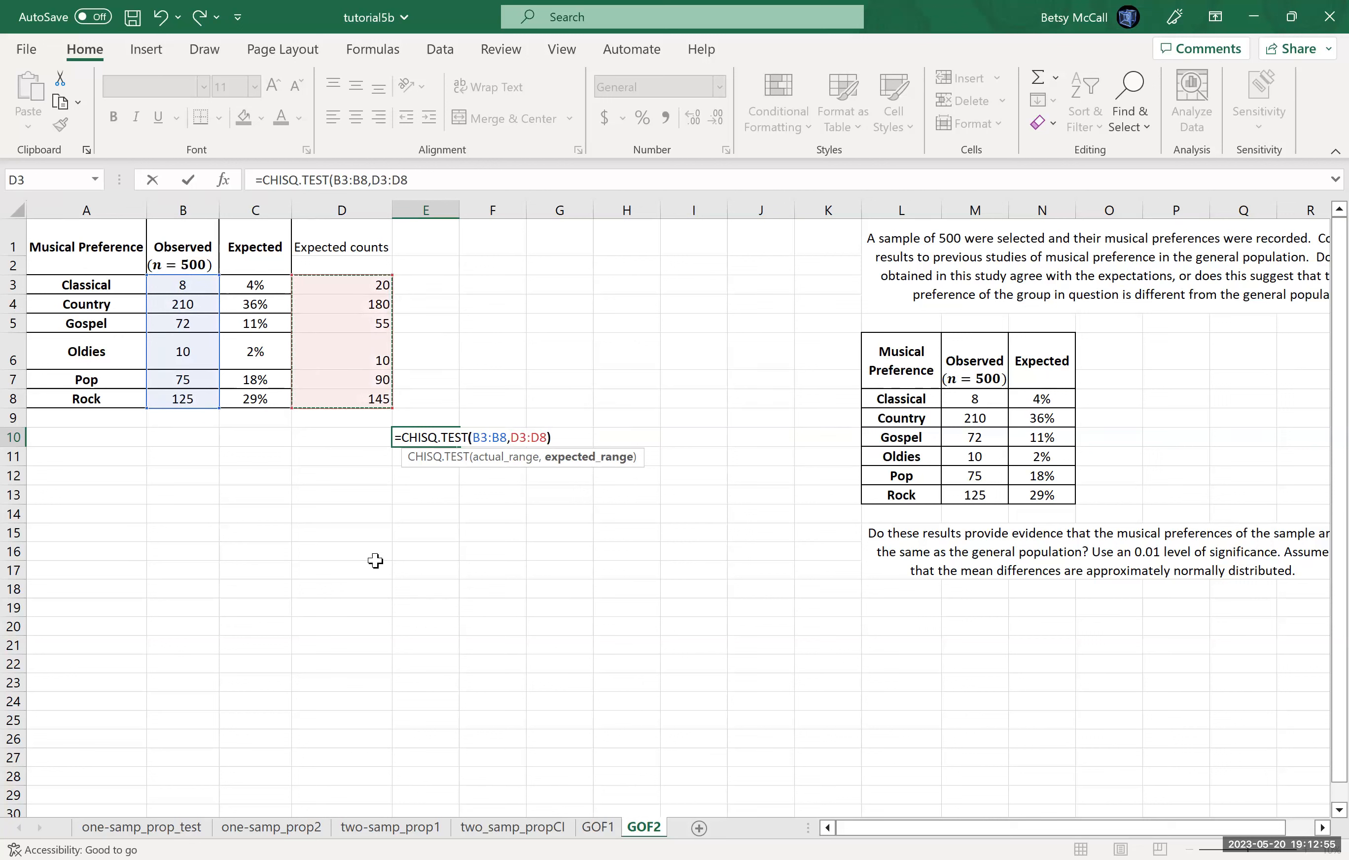
pyautogui.press('Return')
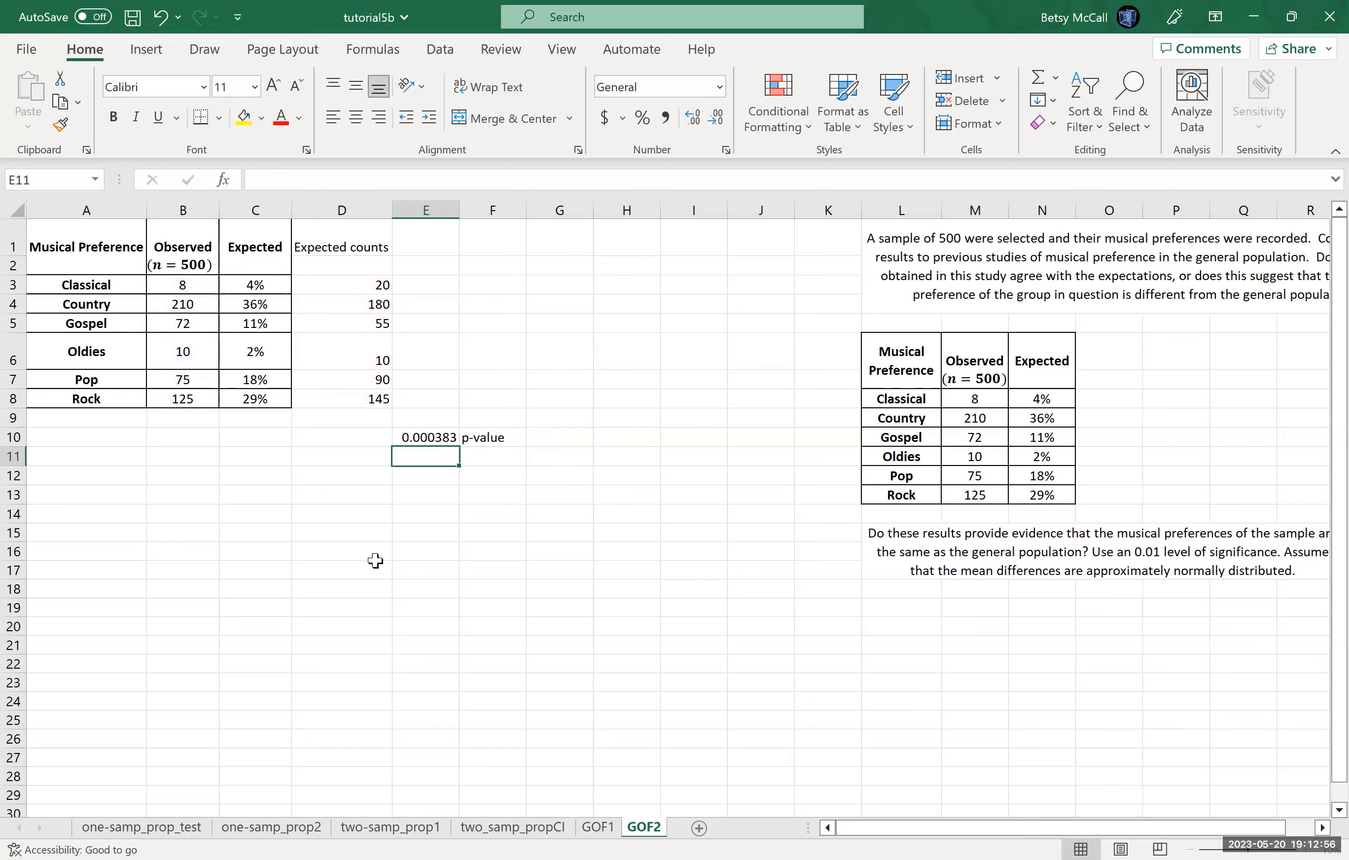
# Step: Write the test decision below the p-value: "this is less than 0.01" in E12 and "reject the null" in E13
pyautogui.click(437, 479)
pyautogui.write('th')
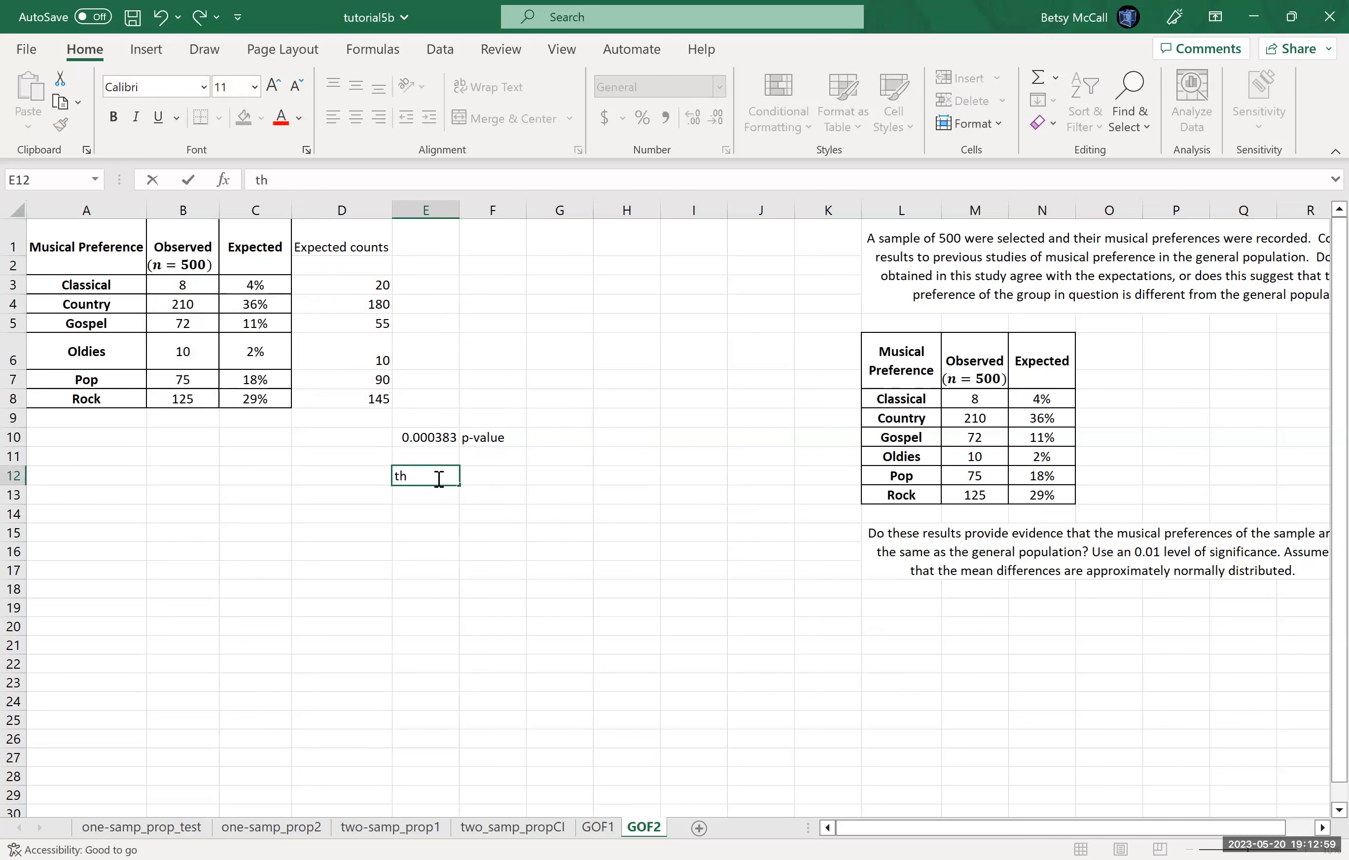
pyautogui.write('is is less than 0l.01')
pyautogui.press('BackSpace')
pyautogui.press('BackSpace')
pyautogui.press('BackSpace')
pyautogui.write('.')
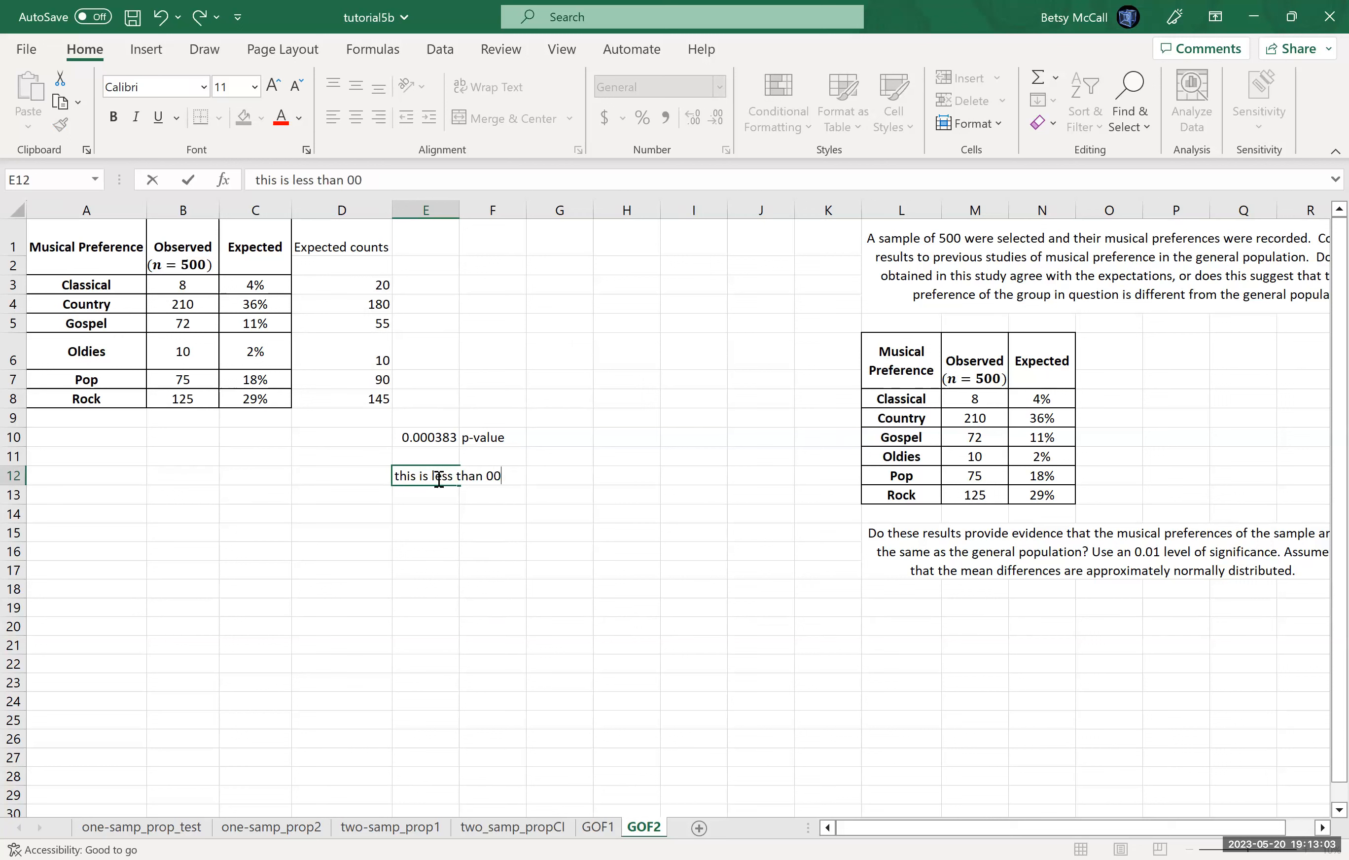
pyautogui.press('BackSpace')
pyautogui.press('BackSpace')
pyautogui.write('.01')
pyautogui.press('Return')
pyautogui.write('reject the nu')
pyautogui.press('Return')
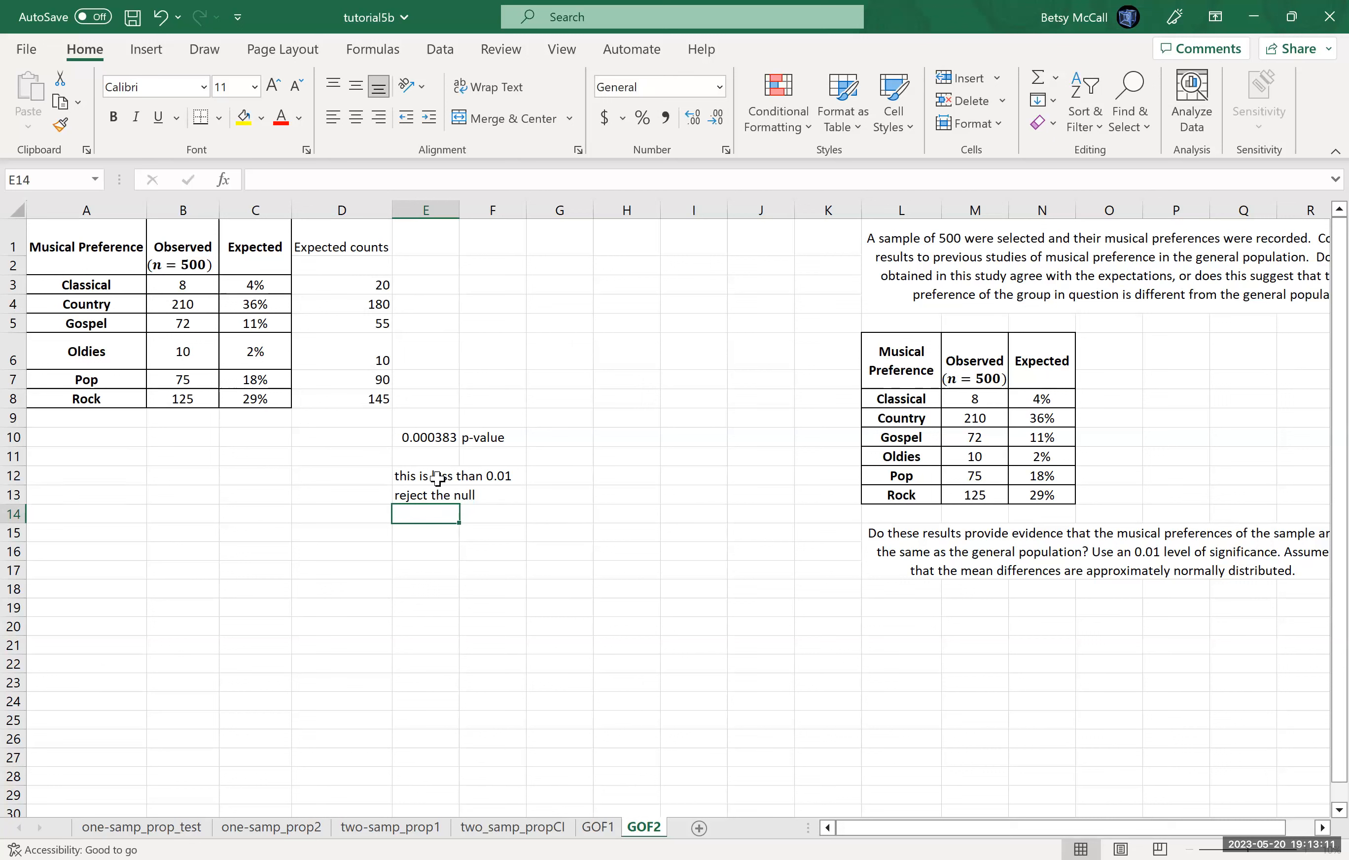
# Step: Enter the conclusion "musical preferences have changed -- there is sufficient evidence for this claim." in E14
pyautogui.write('musicall preferen')
pyautogui.press('BackSpace')
pyautogui.press('BackSpace')
pyautogui.write('ences have changed')
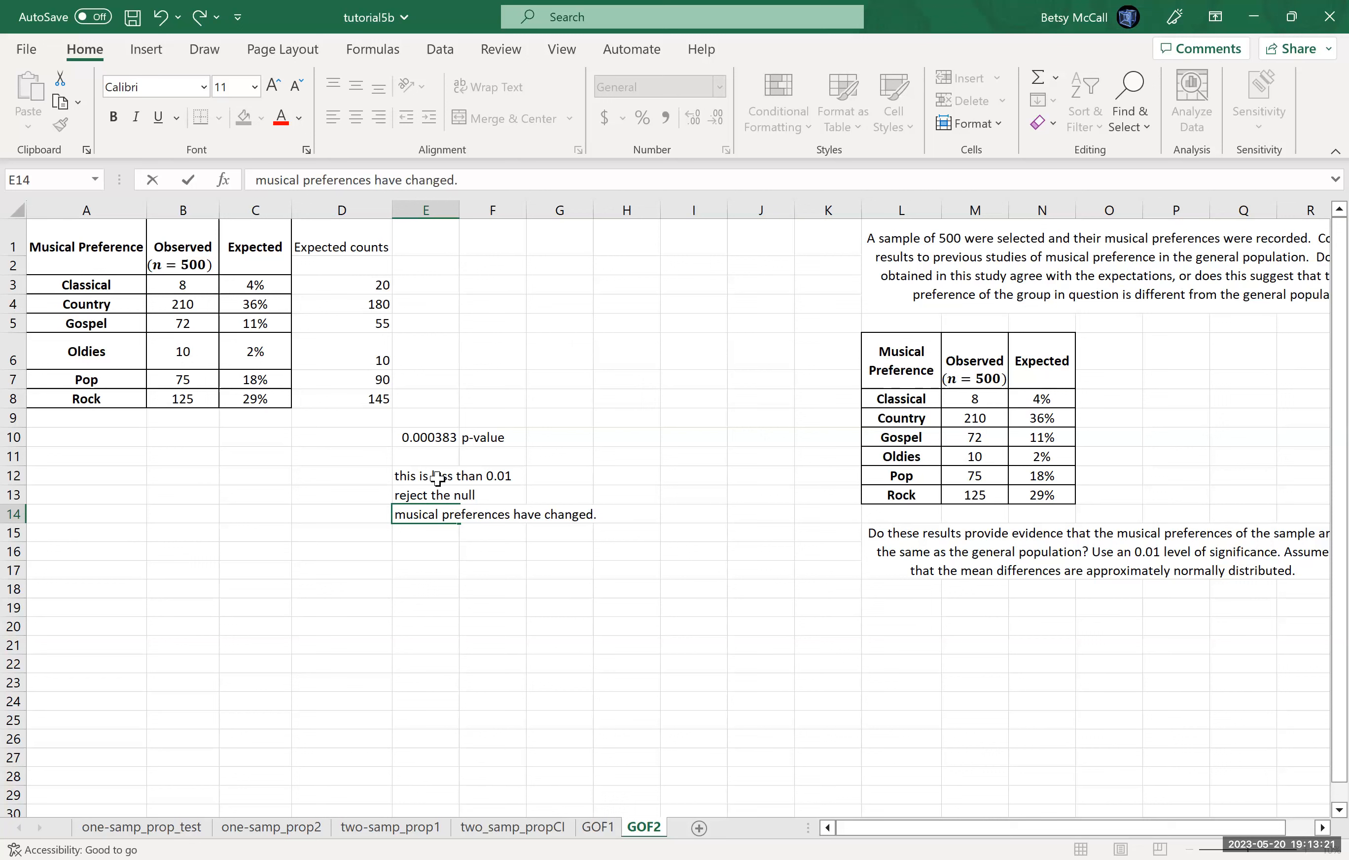
pyautogui.write(' -- there is sufficient evidence for this claim.')
pyautogui.press('Return')
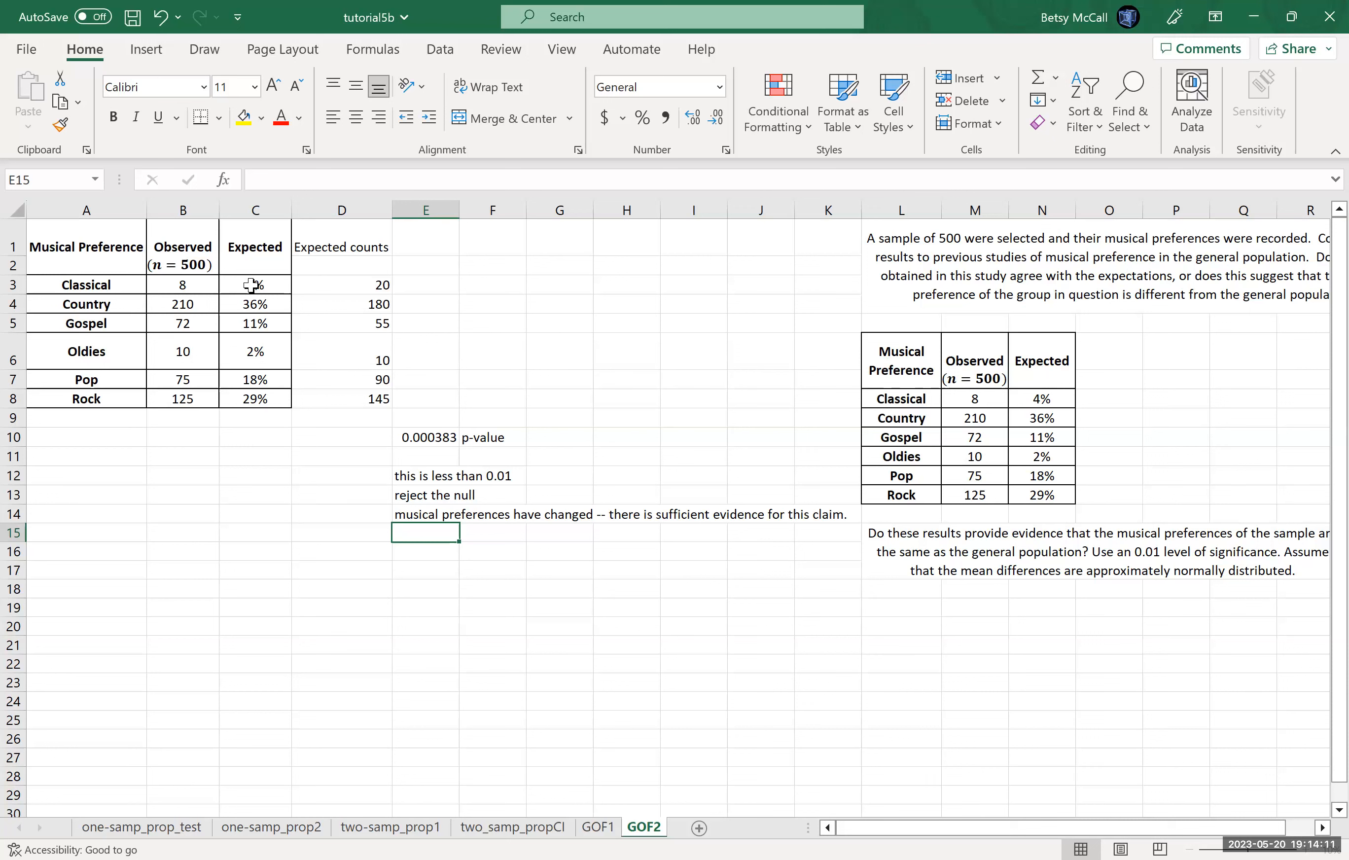
pyautogui.click(105, 666)
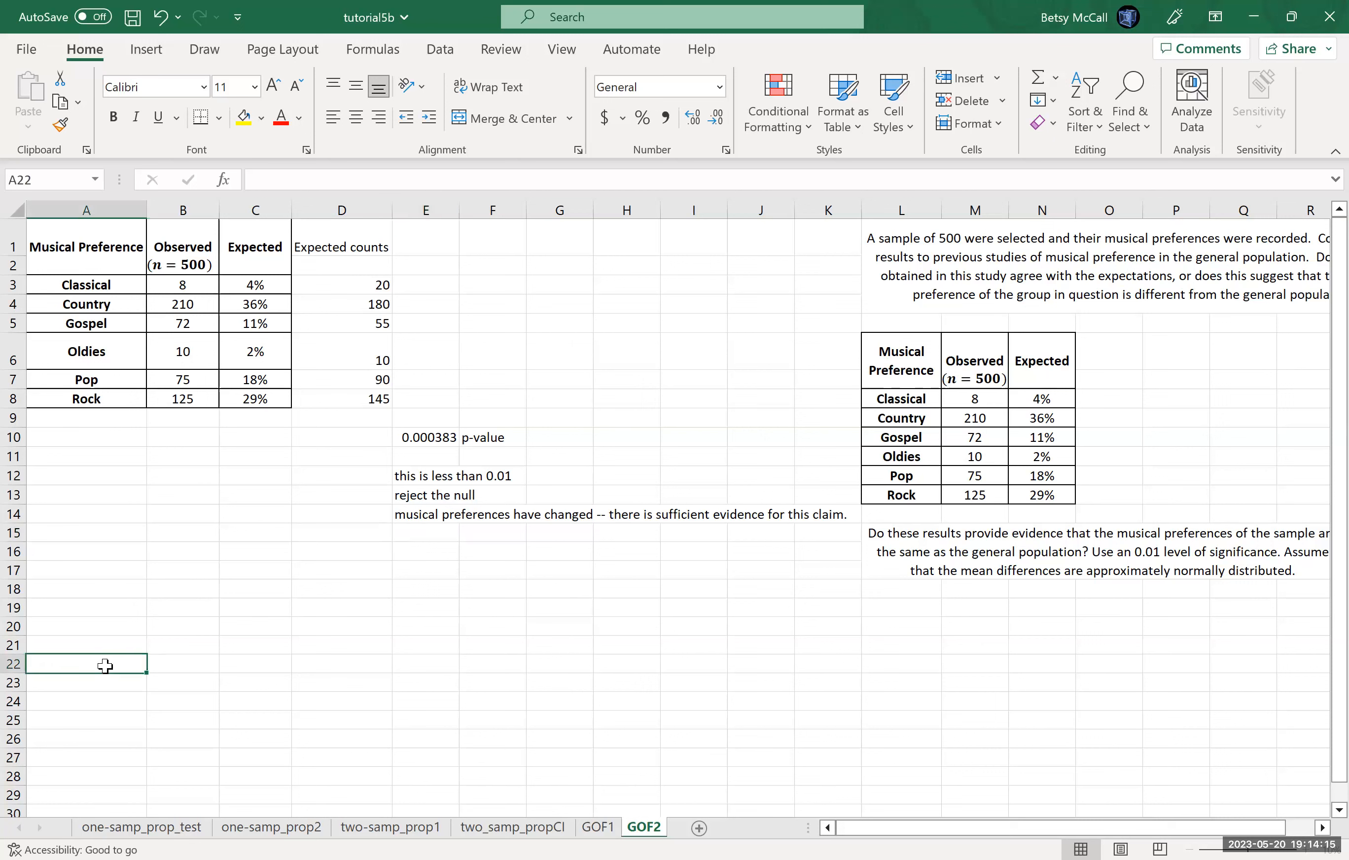